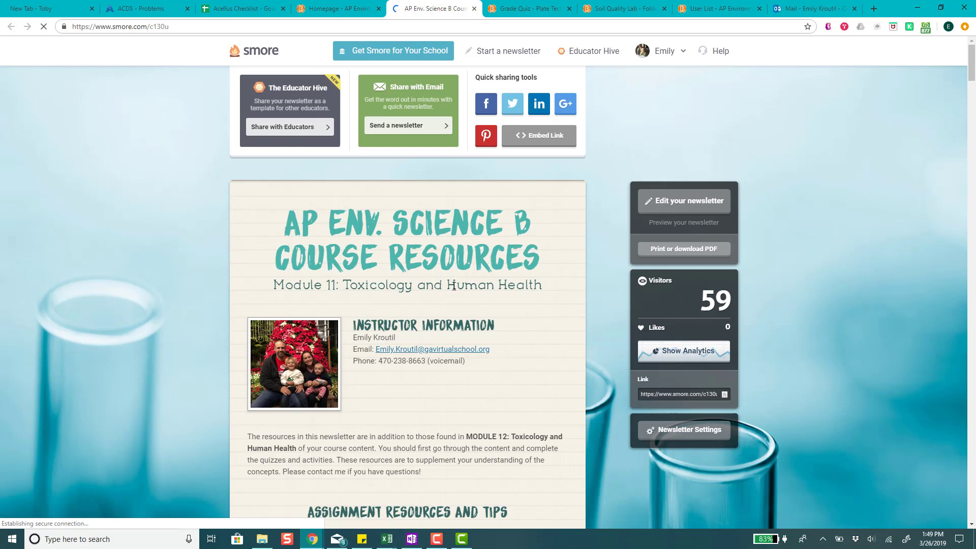
- Scroll past the Lab: Toxicology LD50 tips down to the Additional Resources videos like Toxicology.MP4
{"action": "scroll", "coordinate": [453, 286], "scroll_direction": "down", "scroll_amount": 4}
{"action": "scroll", "coordinate": [454, 289], "scroll_direction": "down", "scroll_amount": 3}
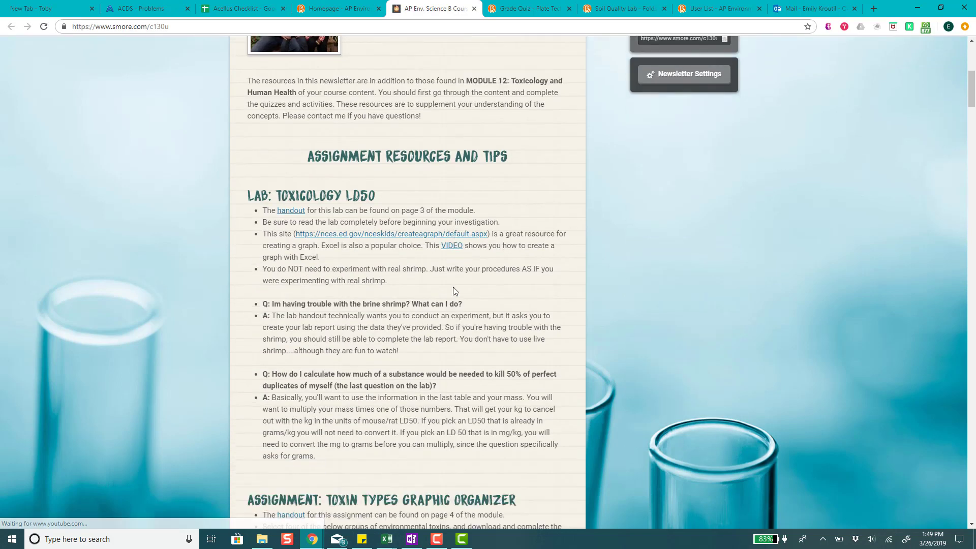
{"action": "scroll", "coordinate": [454, 290], "scroll_direction": "down", "scroll_amount": 3}
{"action": "scroll", "coordinate": [454, 289], "scroll_direction": "down", "scroll_amount": 6}
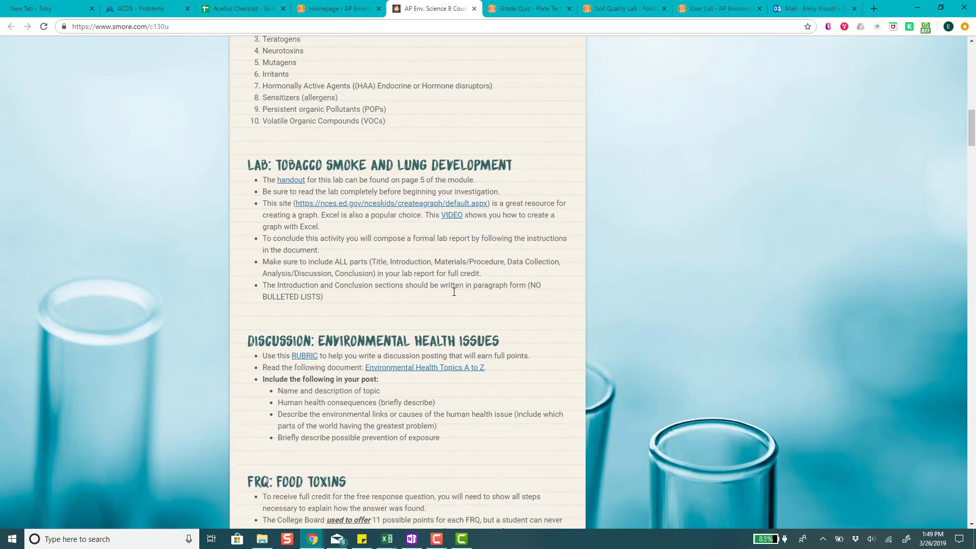
{"action": "scroll", "coordinate": [454, 290], "scroll_direction": "up", "scroll_amount": 4}
{"action": "scroll", "coordinate": [454, 295], "scroll_direction": "down", "scroll_amount": 1}
{"action": "scroll", "coordinate": [454, 294], "scroll_direction": "down", "scroll_amount": 9}
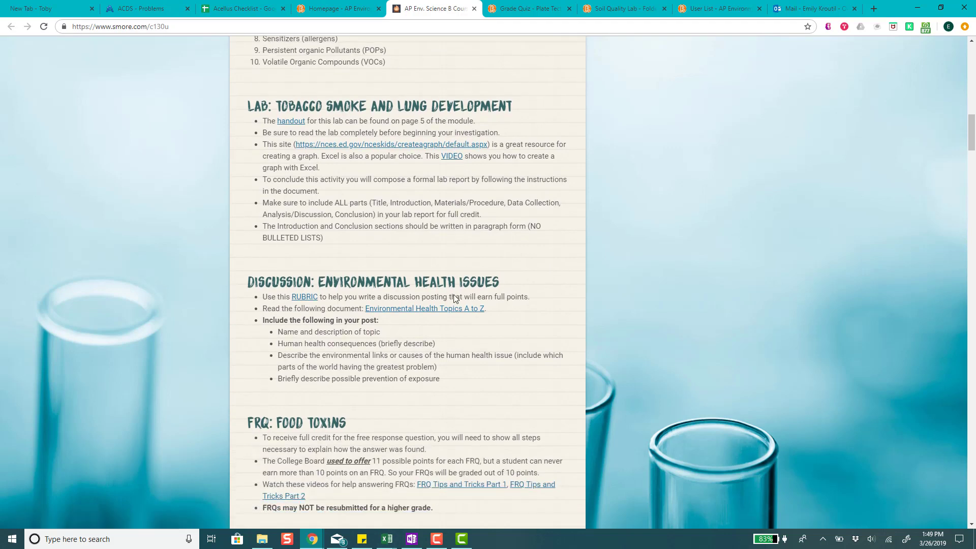
{"action": "scroll", "coordinate": [455, 302], "scroll_direction": "down", "scroll_amount": 9}
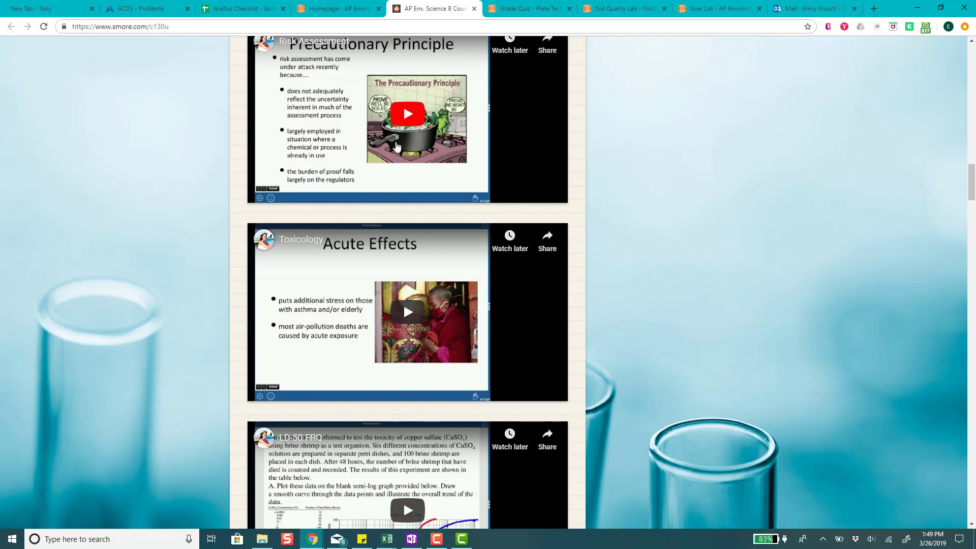
{"action": "scroll", "coordinate": [377, 235], "scroll_direction": "down", "scroll_amount": 5}
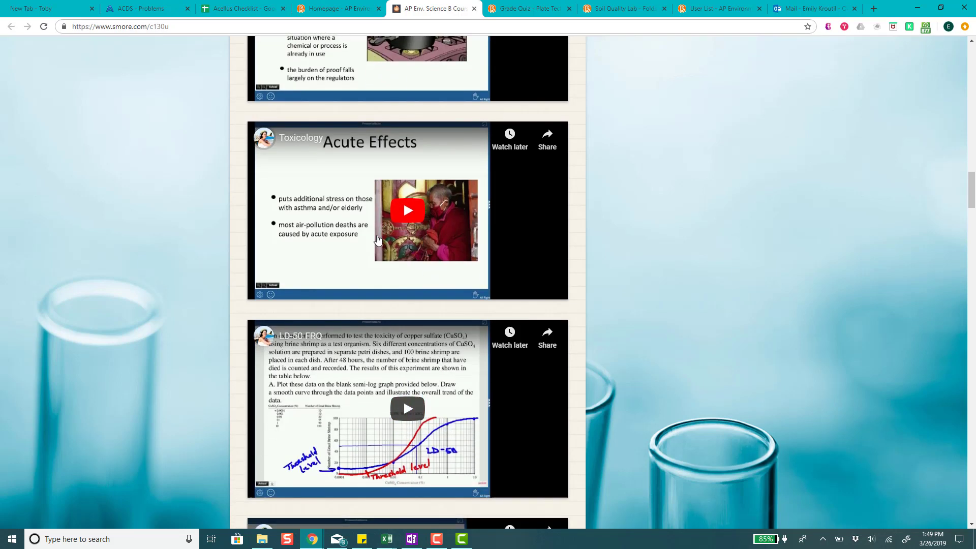
{"action": "scroll", "coordinate": [389, 301], "scroll_direction": "down", "scroll_amount": 2}
{"action": "scroll", "coordinate": [389, 301], "scroll_direction": "up", "scroll_amount": 5}
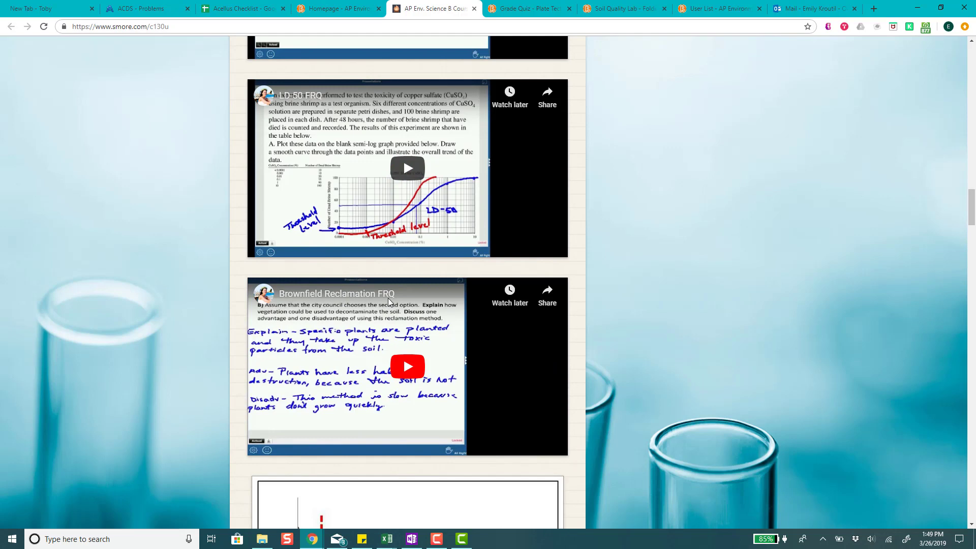
{"action": "scroll", "coordinate": [389, 301], "scroll_direction": "up", "scroll_amount": 5}
{"action": "scroll", "coordinate": [389, 301], "scroll_direction": "down", "scroll_amount": 2}
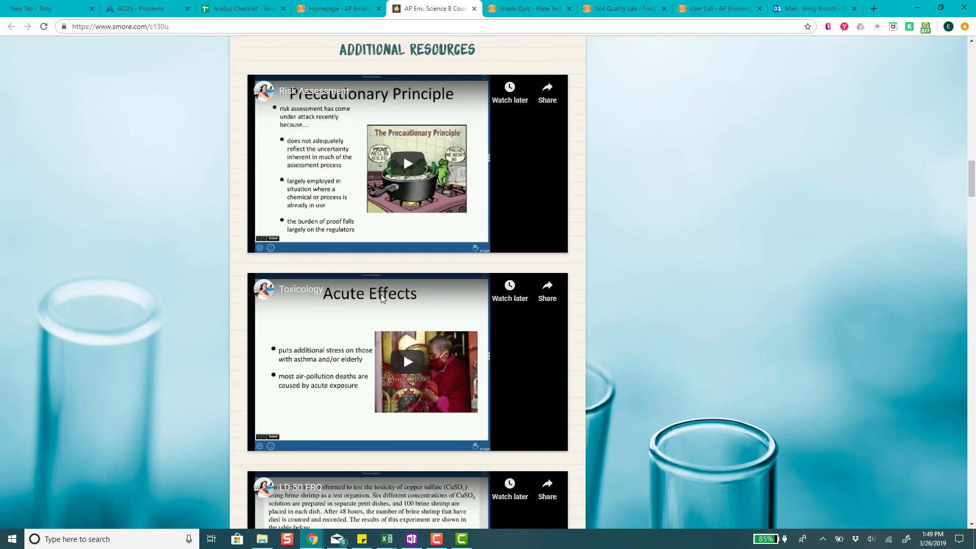
{"action": "scroll", "coordinate": [380, 294], "scroll_direction": "down", "scroll_amount": 4}
{"action": "scroll", "coordinate": [373, 272], "scroll_direction": "down", "scroll_amount": 4}
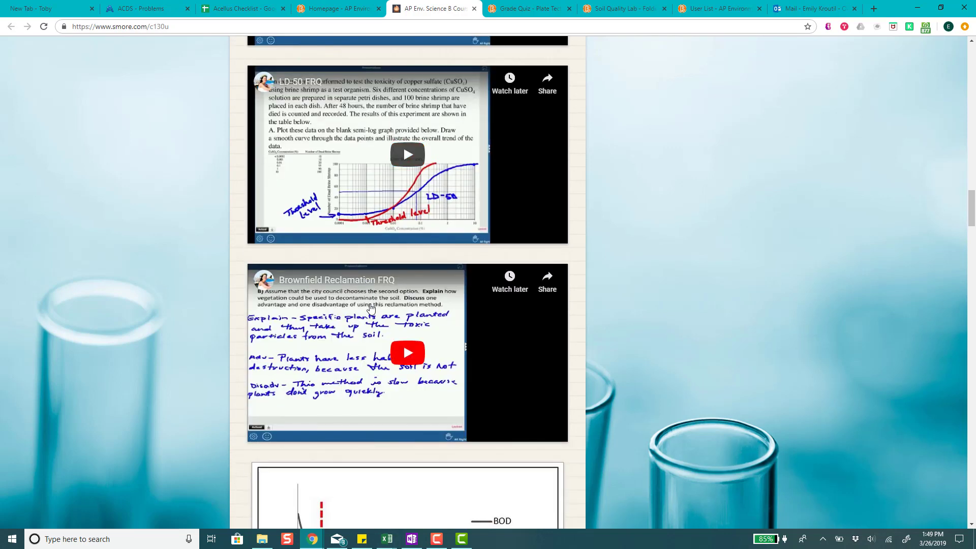
{"action": "scroll", "coordinate": [377, 305], "scroll_direction": "down", "scroll_amount": 6}
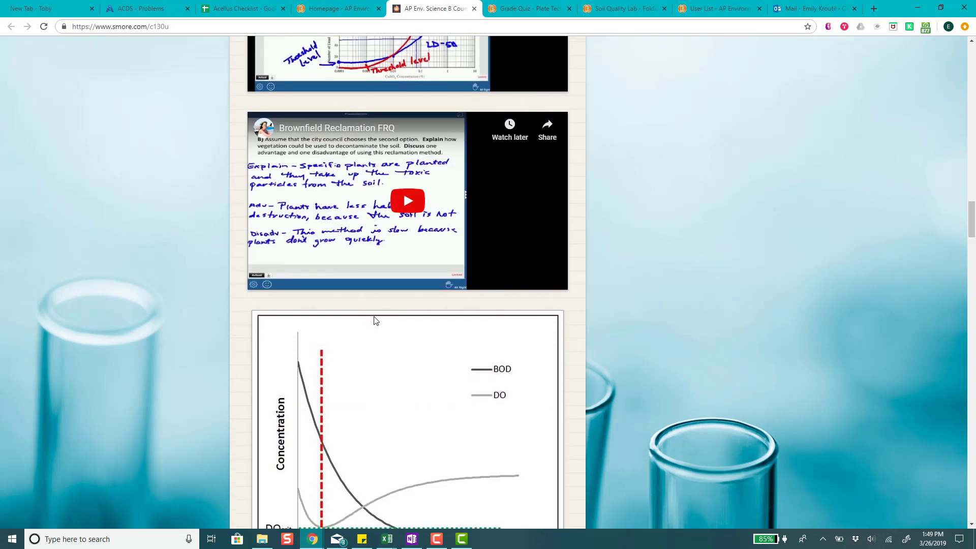
{"action": "scroll", "coordinate": [385, 297], "scroll_direction": "down", "scroll_amount": 15}
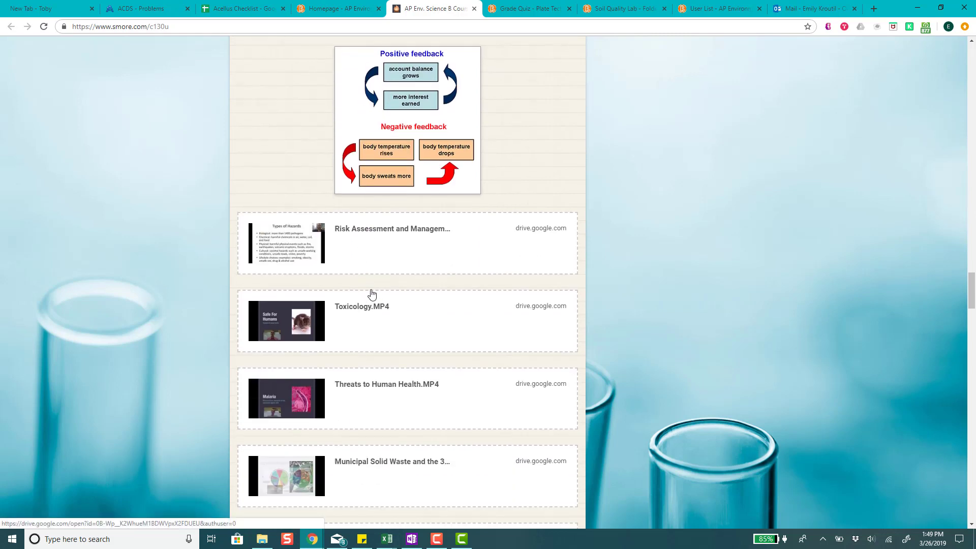
- Scroll down past Hazardous Waste.MP4 and LCA links, then back up to Risk Assessment and Toxicology.MP4
{"action": "scroll", "coordinate": [367, 299], "scroll_direction": "down", "scroll_amount": 3}
{"action": "scroll", "coordinate": [381, 280], "scroll_direction": "down", "scroll_amount": 3}
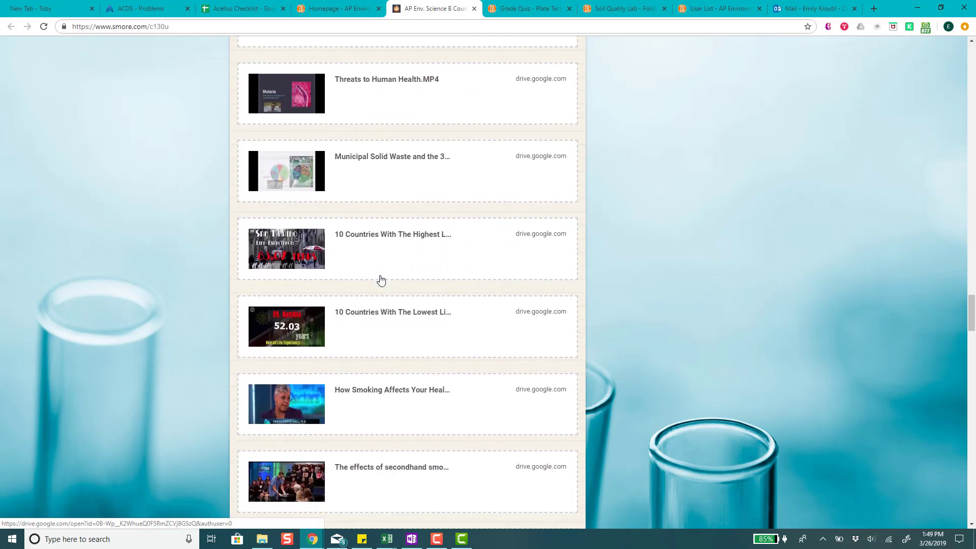
{"action": "scroll", "coordinate": [381, 277], "scroll_direction": "down", "scroll_amount": 8}
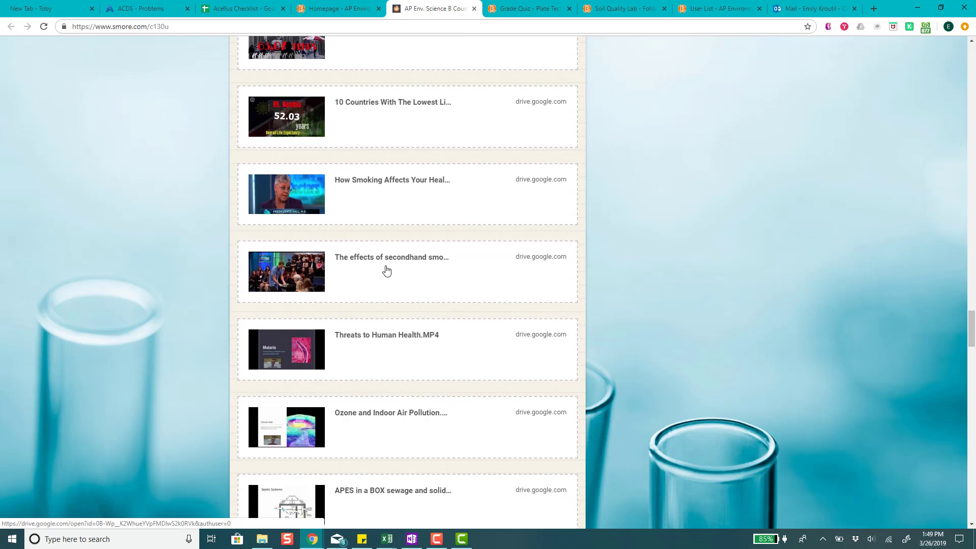
{"action": "scroll", "coordinate": [394, 267], "scroll_direction": "down", "scroll_amount": 11}
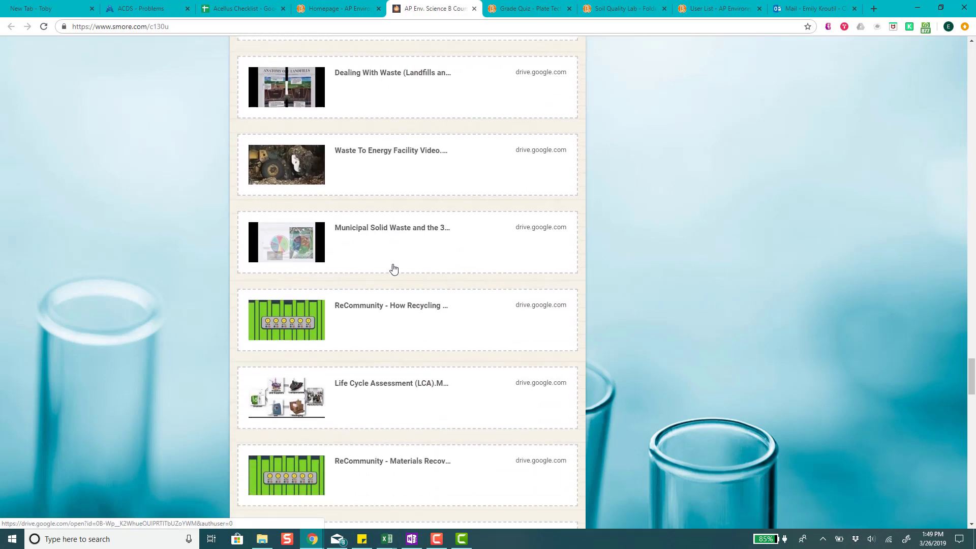
{"action": "scroll", "coordinate": [394, 269], "scroll_direction": "down", "scroll_amount": 3}
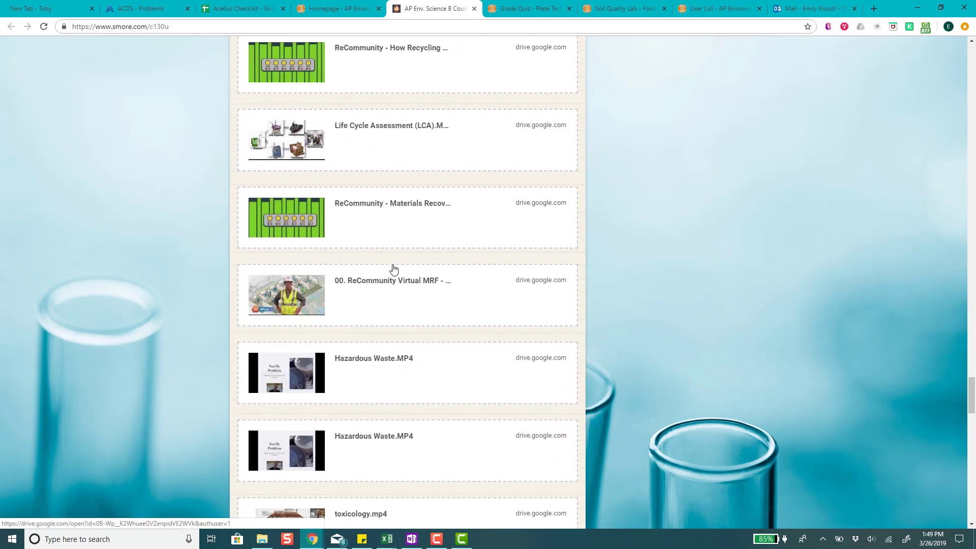
{"action": "scroll", "coordinate": [395, 270], "scroll_direction": "down", "scroll_amount": 3}
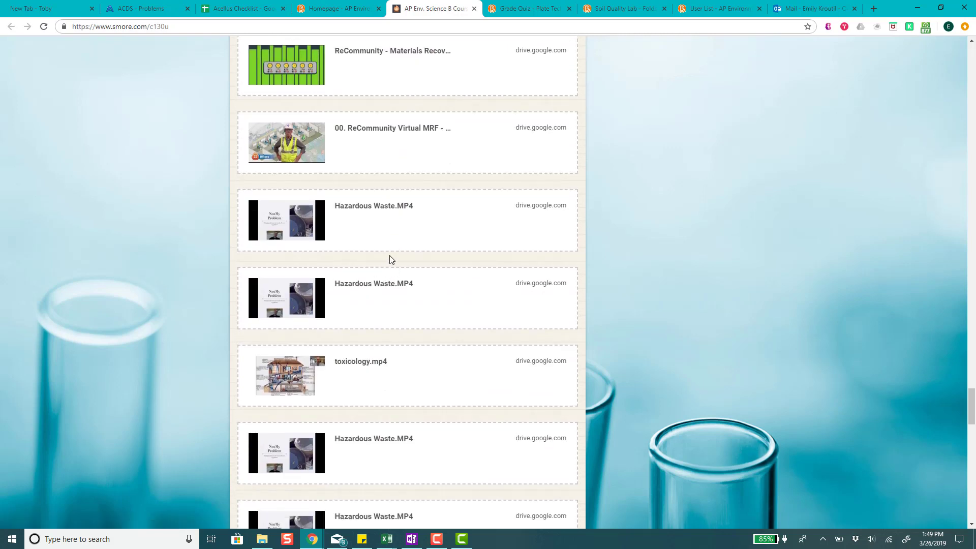
{"action": "scroll", "coordinate": [392, 261], "scroll_direction": "down", "scroll_amount": 4}
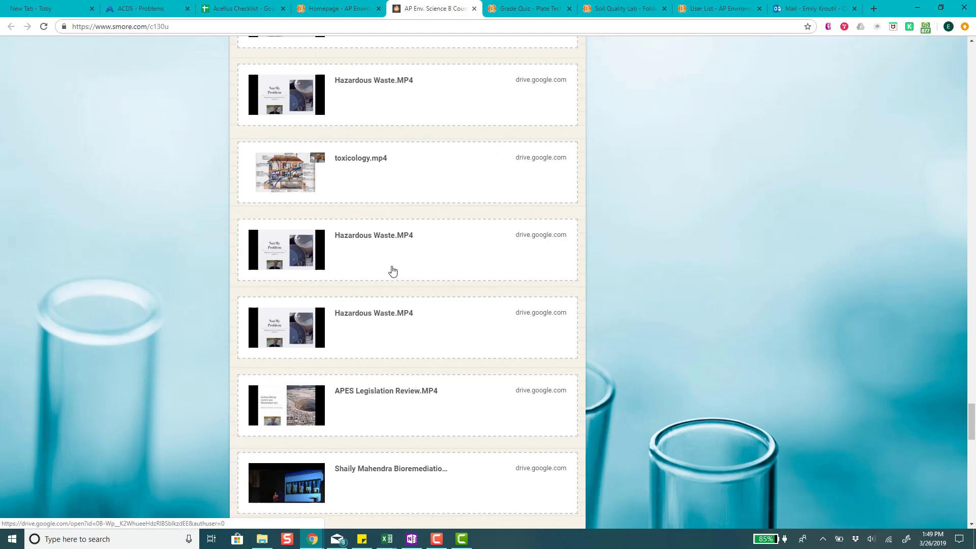
{"action": "scroll", "coordinate": [395, 270], "scroll_direction": "down", "scroll_amount": 5}
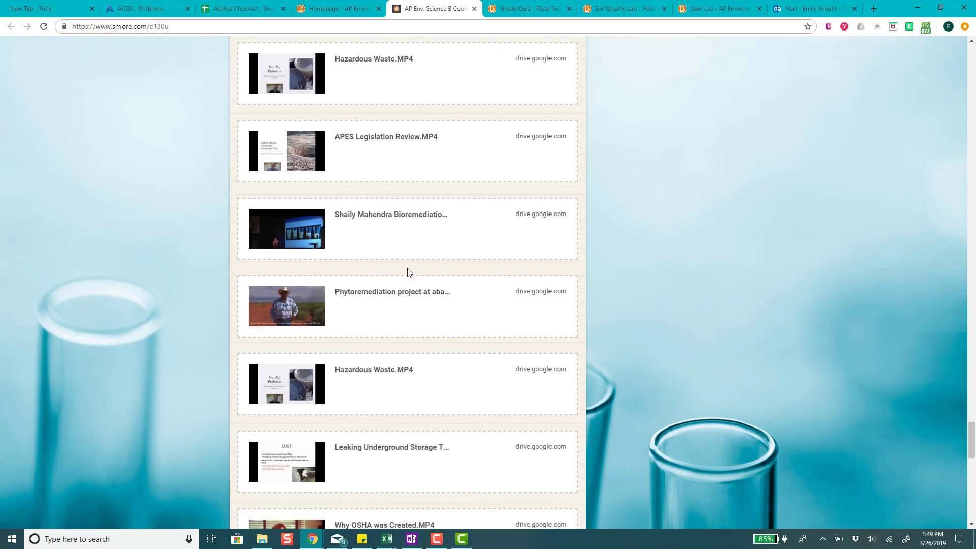
{"action": "scroll", "coordinate": [410, 271], "scroll_direction": "down", "scroll_amount": 3}
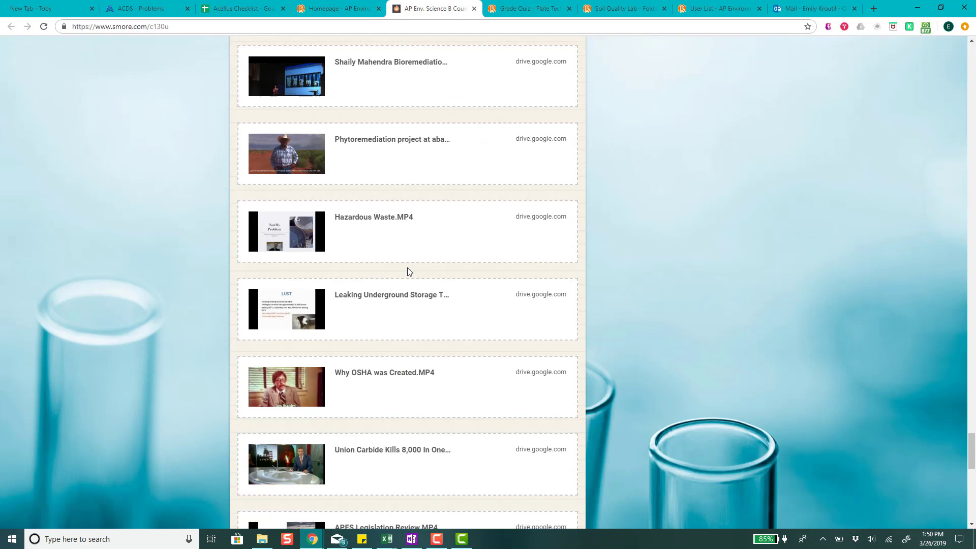
{"action": "scroll", "coordinate": [491, 298], "scroll_direction": "down", "scroll_amount": 8}
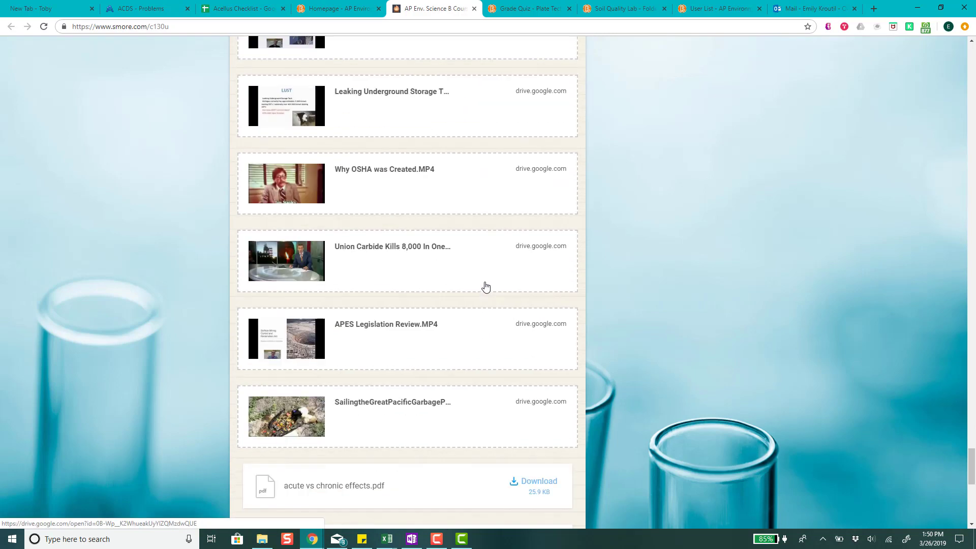
{"action": "scroll", "coordinate": [484, 284], "scroll_direction": "down", "scroll_amount": 3}
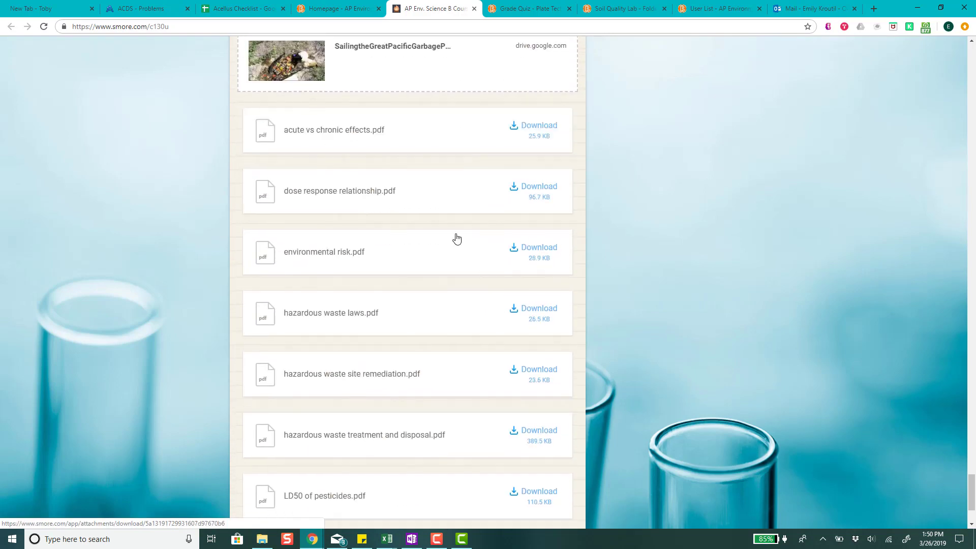
{"action": "scroll", "coordinate": [348, 435], "scroll_direction": "down", "scroll_amount": 3}
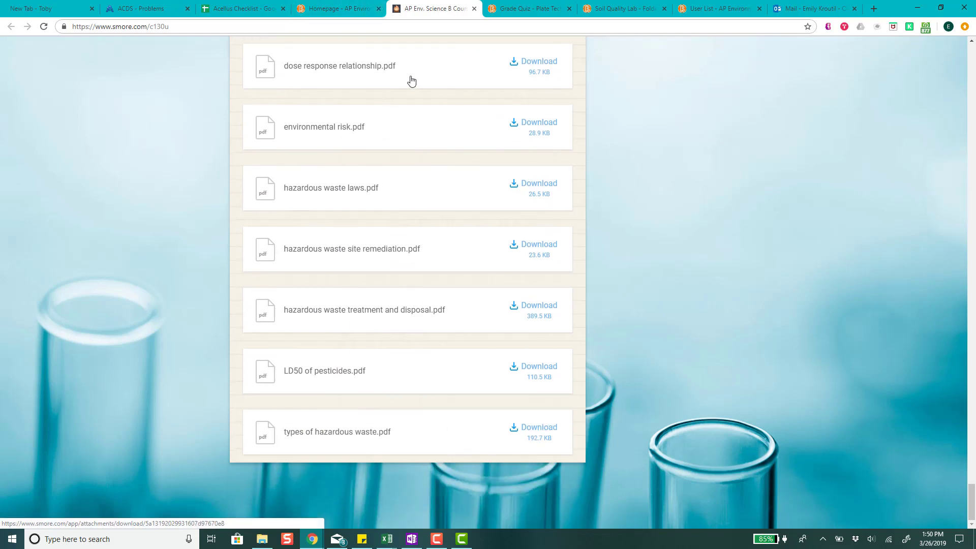
{"action": "scroll", "coordinate": [413, 256], "scroll_direction": "up", "scroll_amount": 5}
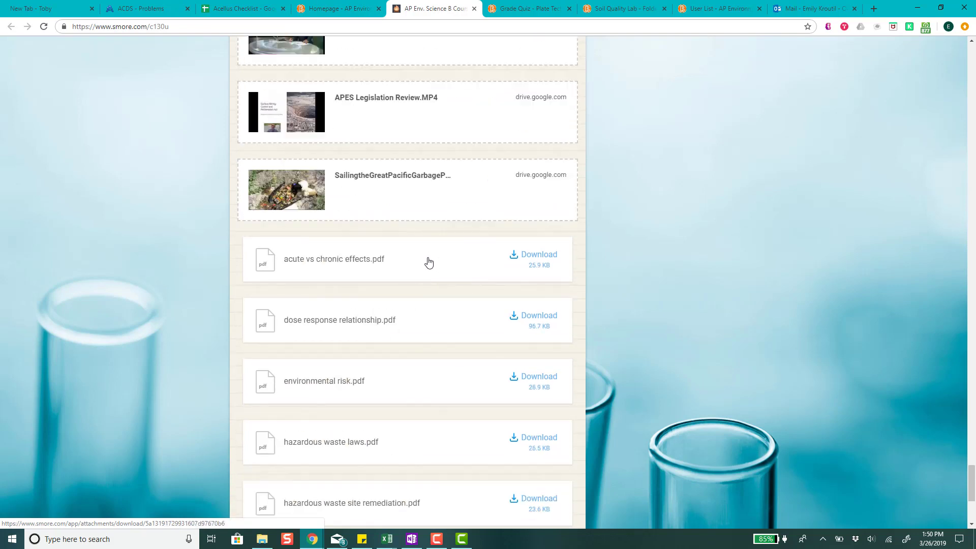
{"action": "scroll", "coordinate": [426, 263], "scroll_direction": "up", "scroll_amount": 5}
{"action": "scroll", "coordinate": [426, 263], "scroll_direction": "up", "scroll_amount": 6}
{"action": "scroll", "coordinate": [425, 261], "scroll_direction": "down", "scroll_amount": 4}
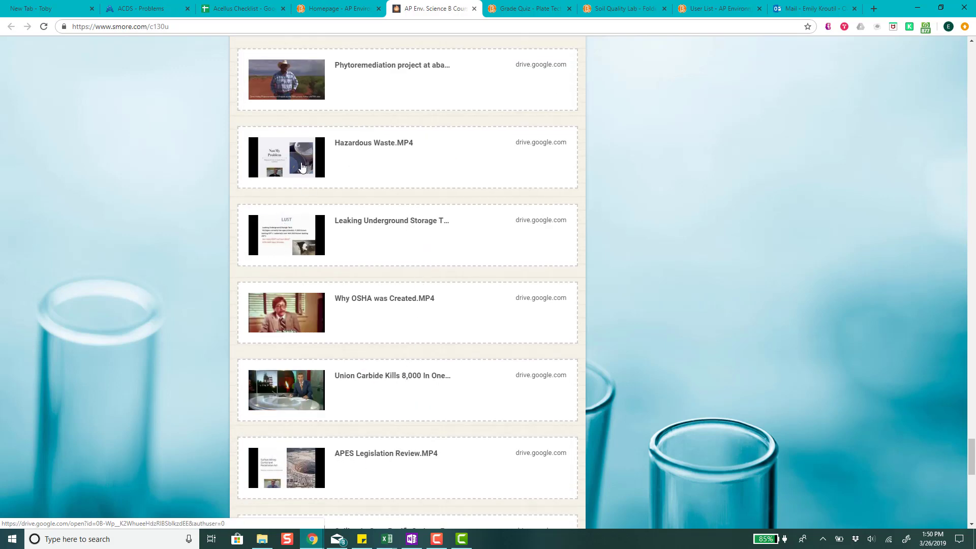
{"action": "scroll", "coordinate": [324, 162], "scroll_direction": "up", "scroll_amount": 5}
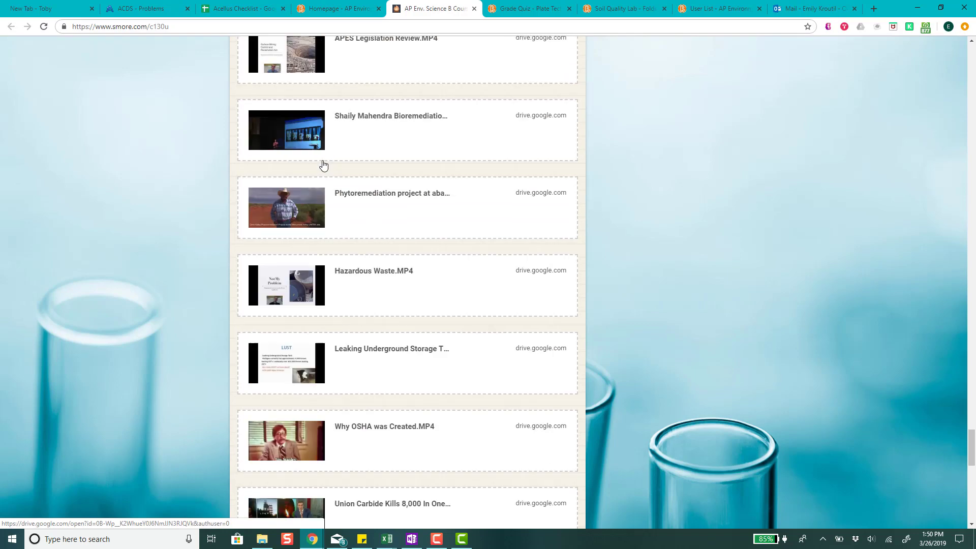
{"action": "scroll", "coordinate": [300, 124], "scroll_direction": "up", "scroll_amount": 5}
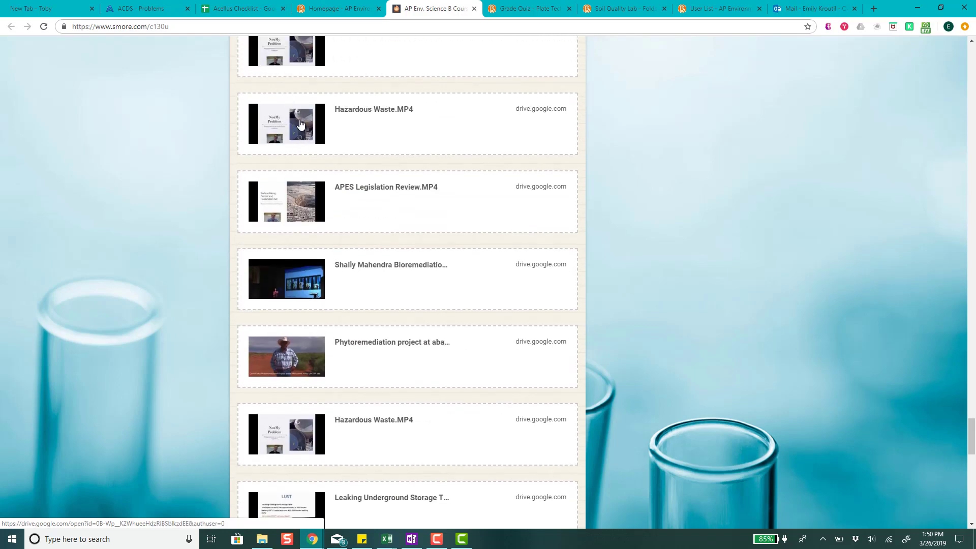
{"action": "scroll", "coordinate": [300, 124], "scroll_direction": "up", "scroll_amount": 4}
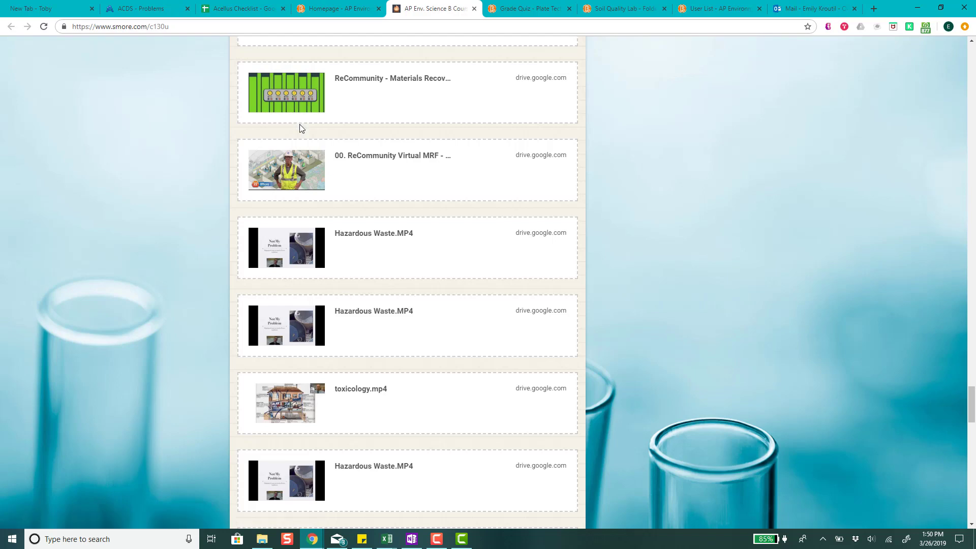
{"action": "scroll", "coordinate": [300, 127], "scroll_direction": "up", "scroll_amount": 9}
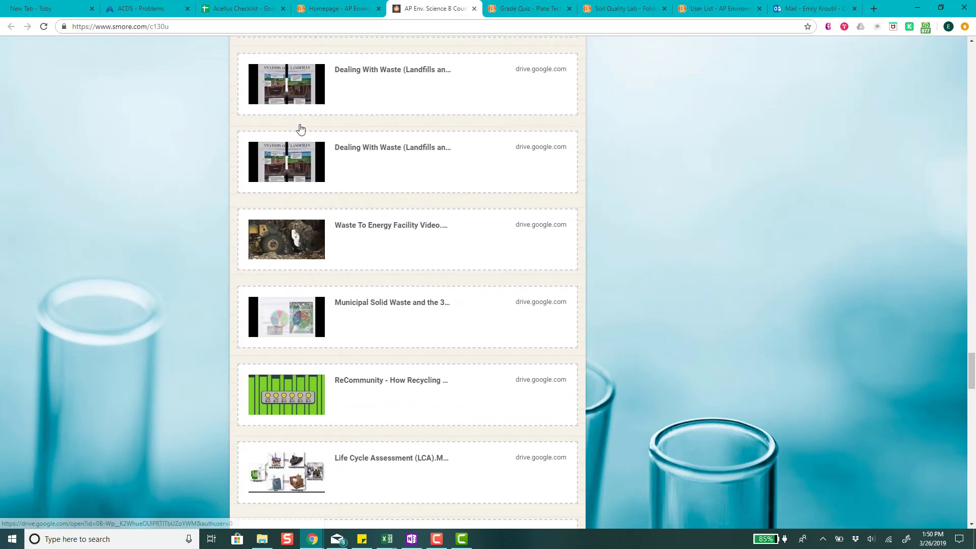
{"action": "scroll", "coordinate": [300, 128], "scroll_direction": "up", "scroll_amount": 4}
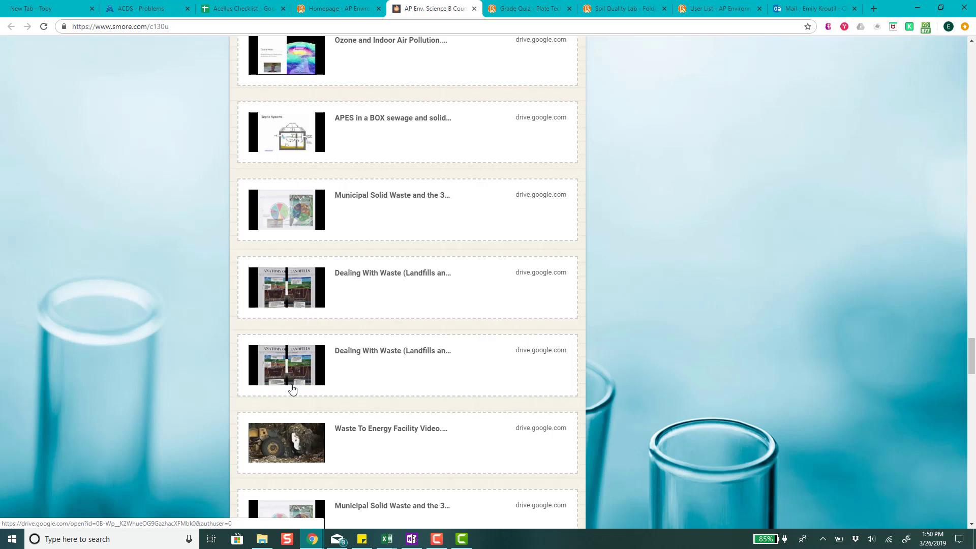
{"action": "scroll", "coordinate": [318, 277], "scroll_direction": "up", "scroll_amount": 4}
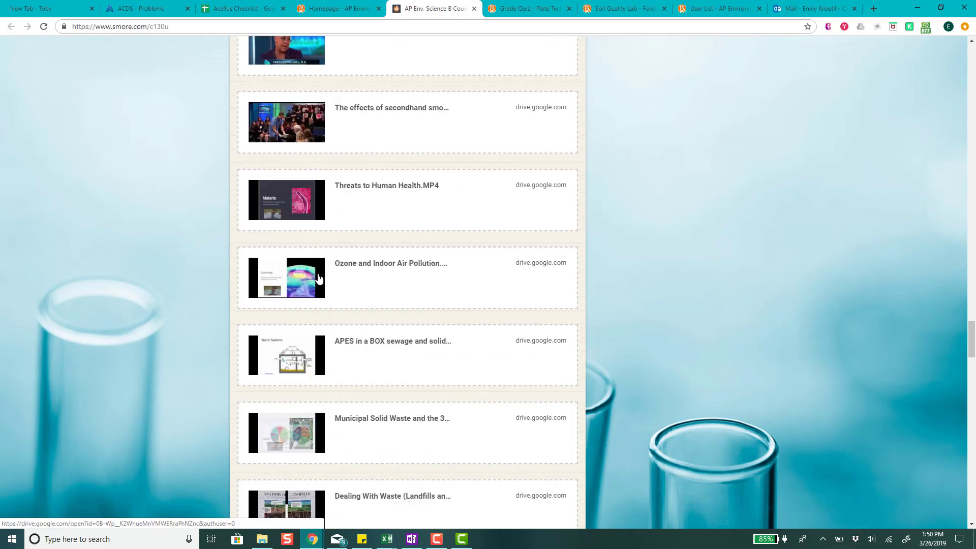
{"action": "scroll", "coordinate": [318, 277], "scroll_direction": "up", "scroll_amount": 11}
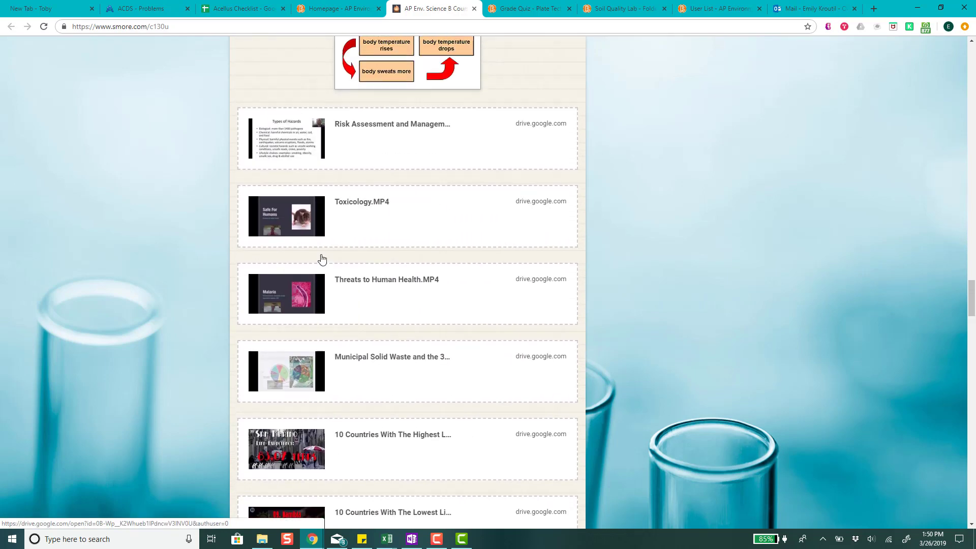
- Scroll up to the Assignment Resources and Tips heading and highlight the two brine shrimp Q&A answers
{"action": "scroll", "coordinate": [322, 259], "scroll_direction": "up", "scroll_amount": 17}
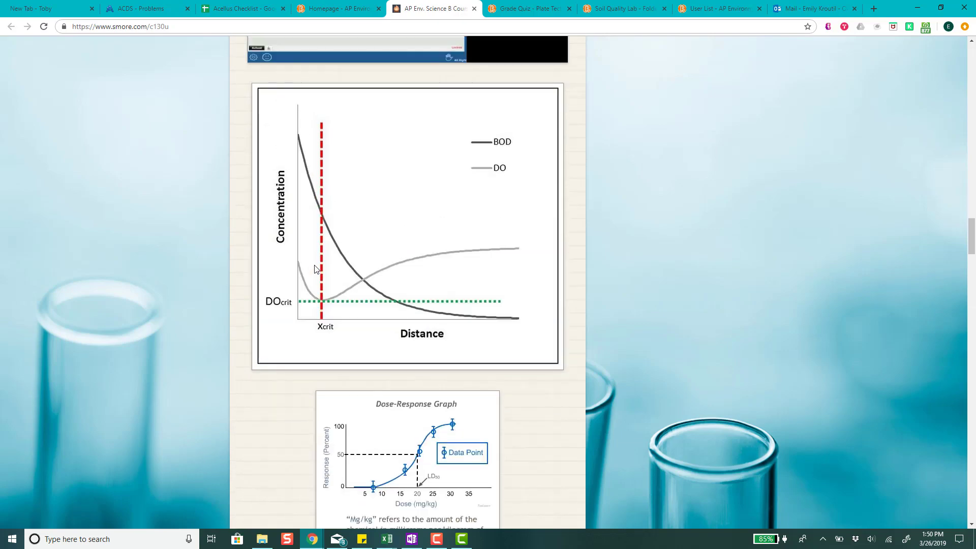
{"action": "scroll", "coordinate": [319, 262], "scroll_direction": "up", "scroll_amount": 14}
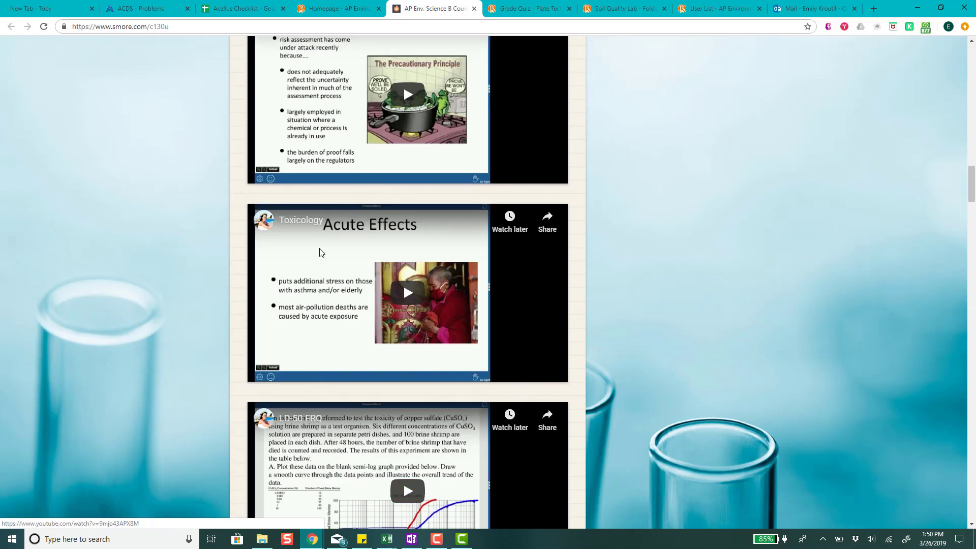
{"action": "scroll", "coordinate": [321, 249], "scroll_direction": "up", "scroll_amount": 18}
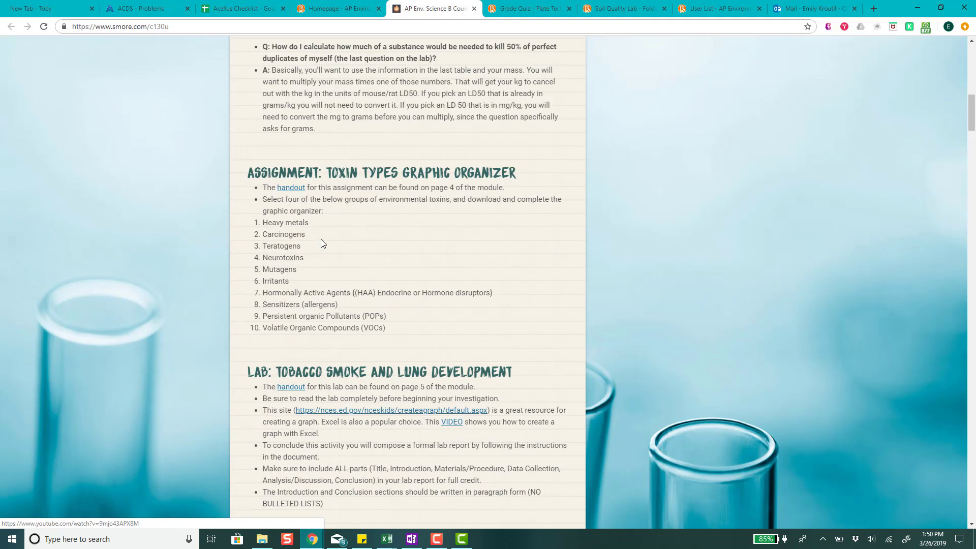
{"action": "scroll", "coordinate": [321, 244], "scroll_direction": "up", "scroll_amount": 5}
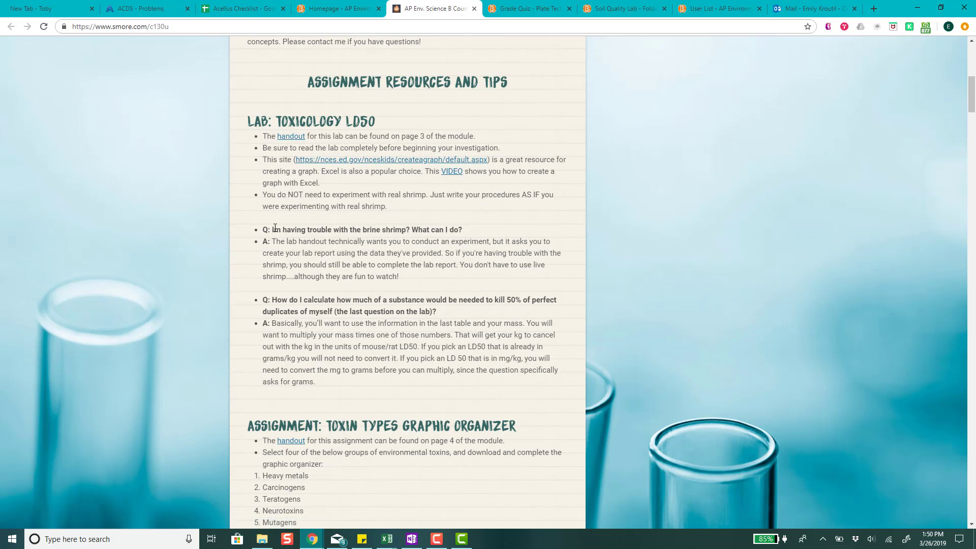
{"action": "left_click_drag", "start_coordinate": [273, 229], "coordinate": [509, 371]}
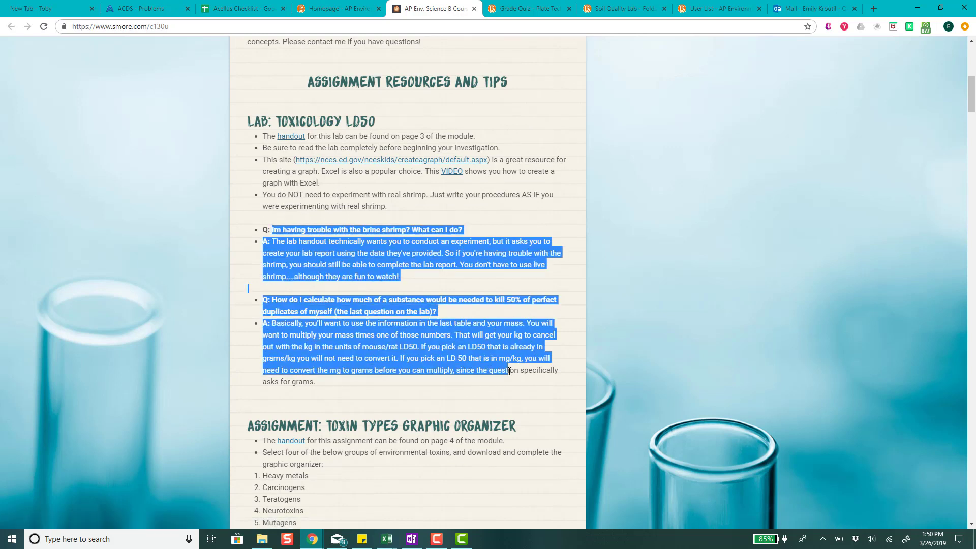
{"action": "left_click", "coordinate": [449, 378]}
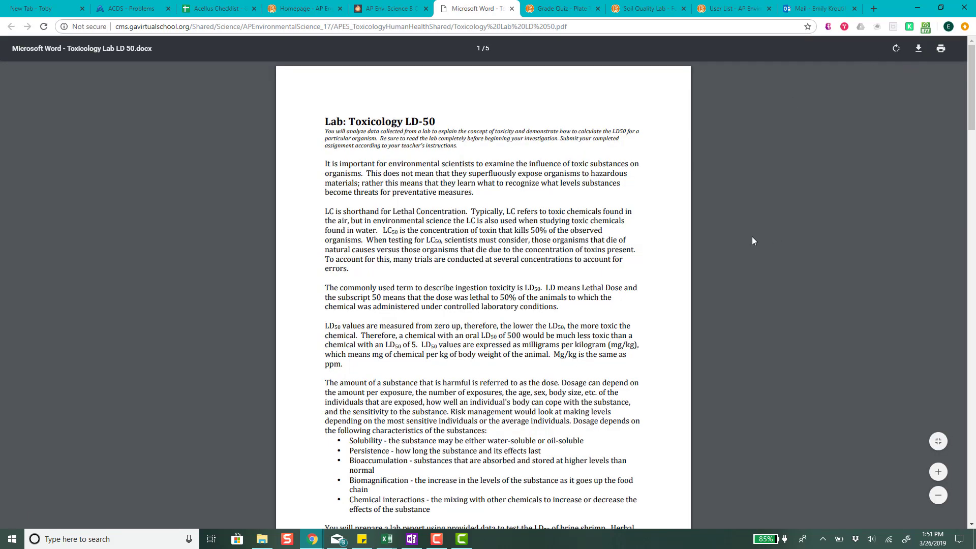
- Scroll the LD-50 handout PDF down to the page 3 Data table of concentrations and dead counts
{"action": "scroll", "coordinate": [752, 236], "scroll_direction": "down", "scroll_amount": 1}
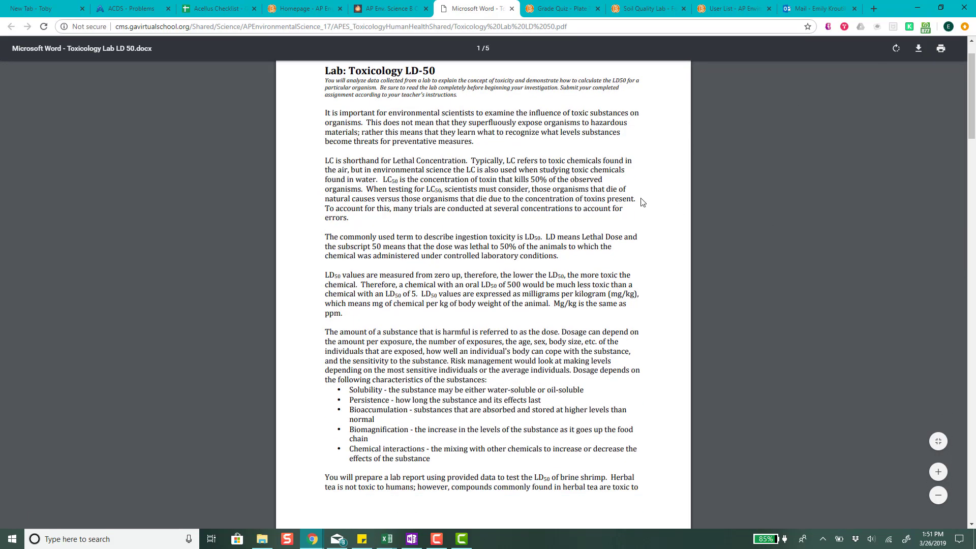
{"action": "scroll", "coordinate": [473, 184], "scroll_direction": "down", "scroll_amount": 1}
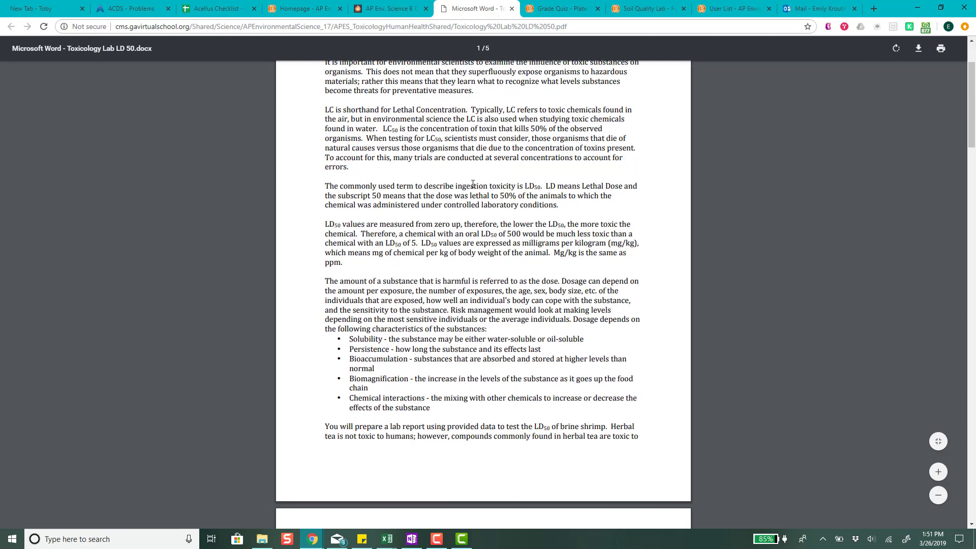
{"action": "scroll", "coordinate": [473, 184], "scroll_direction": "down", "scroll_amount": 1}
{"action": "scroll", "coordinate": [473, 184], "scroll_direction": "down", "scroll_amount": 3}
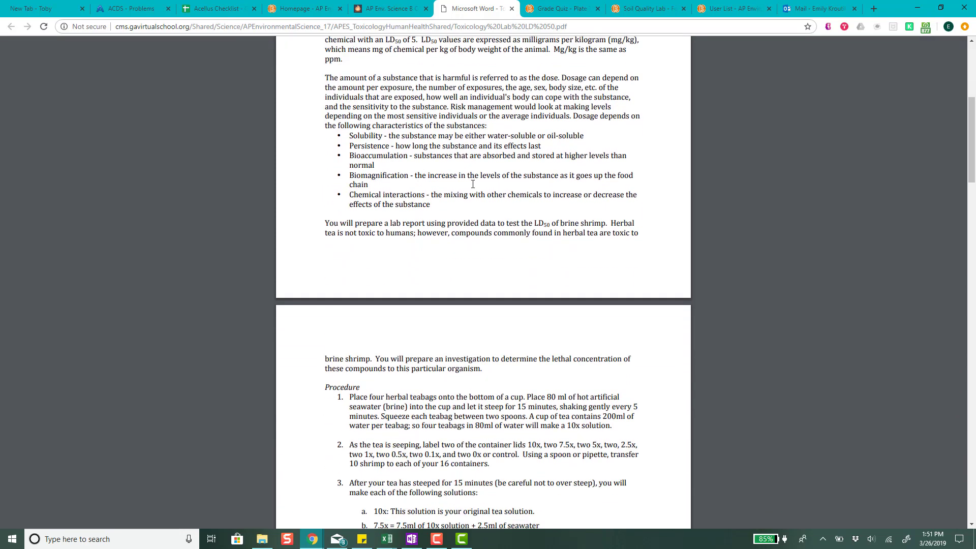
{"action": "scroll", "coordinate": [466, 194], "scroll_direction": "down", "scroll_amount": 4}
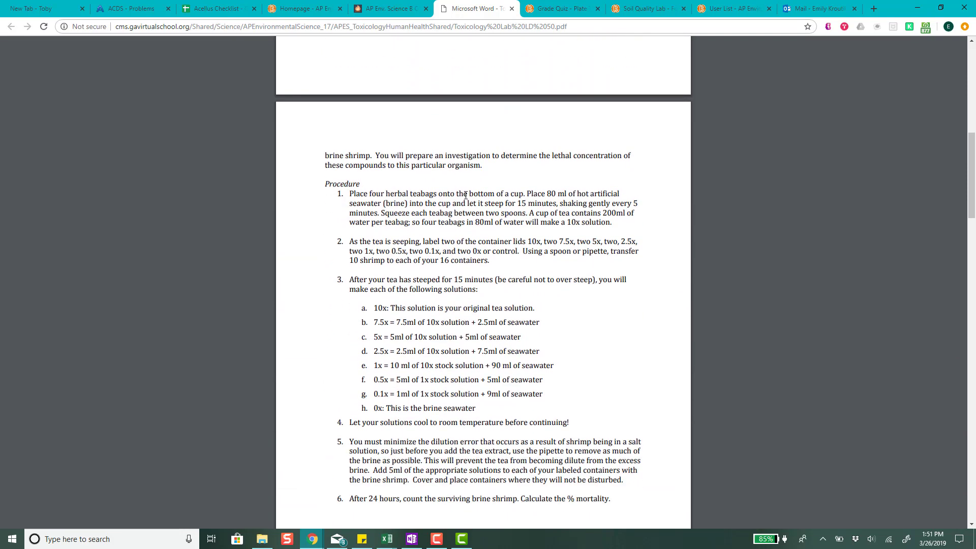
{"action": "scroll", "coordinate": [465, 195], "scroll_direction": "up", "scroll_amount": 1}
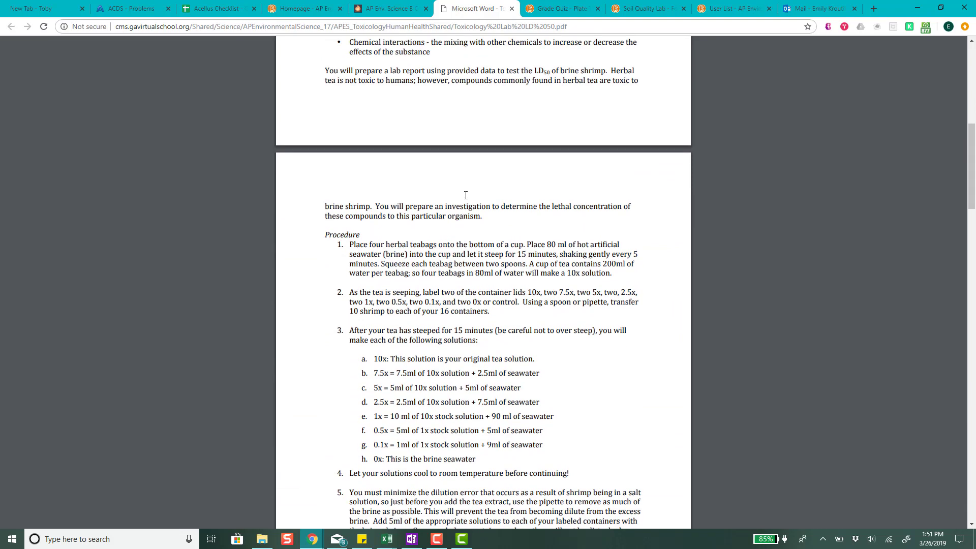
{"action": "scroll", "coordinate": [466, 194], "scroll_direction": "down", "scroll_amount": 2}
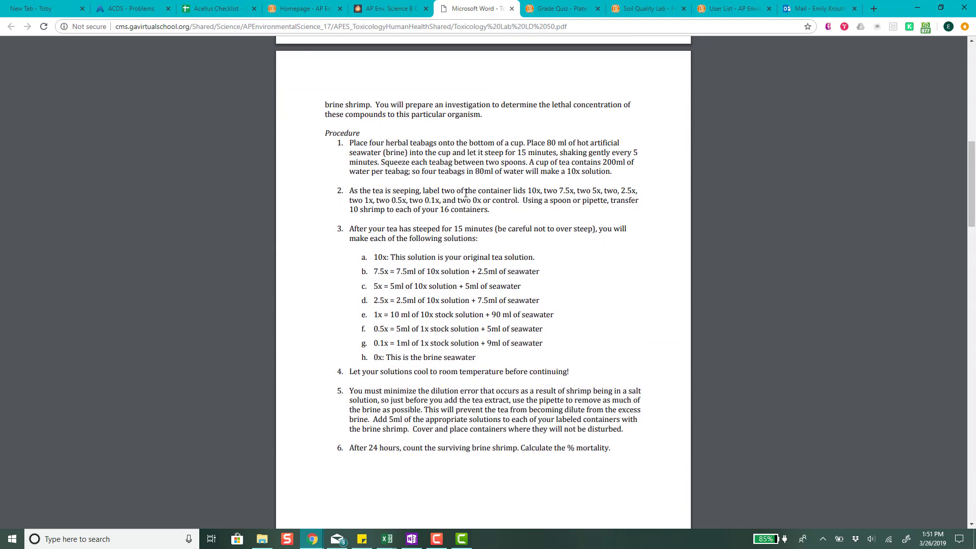
{"action": "scroll", "coordinate": [465, 193], "scroll_direction": "down", "scroll_amount": 1}
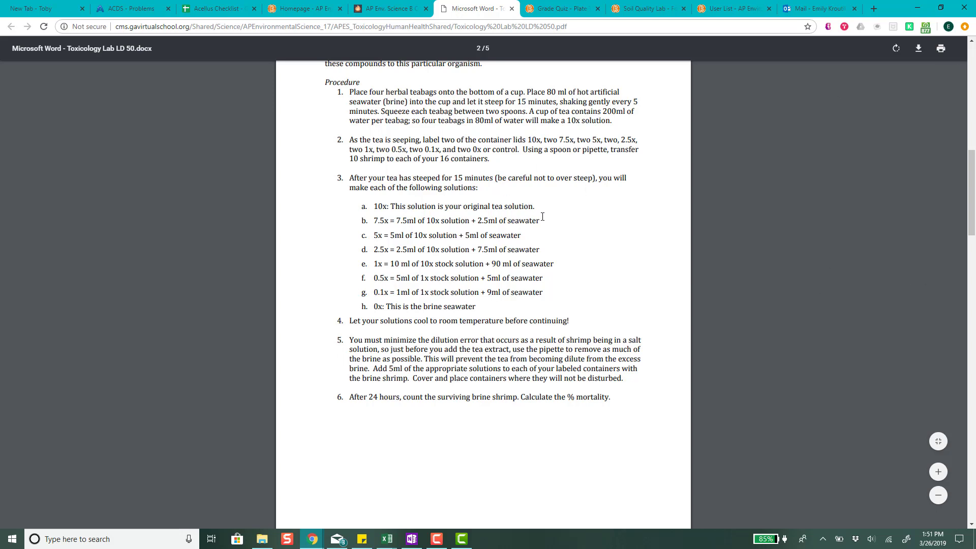
{"action": "scroll", "coordinate": [602, 267], "scroll_direction": "down", "scroll_amount": 3}
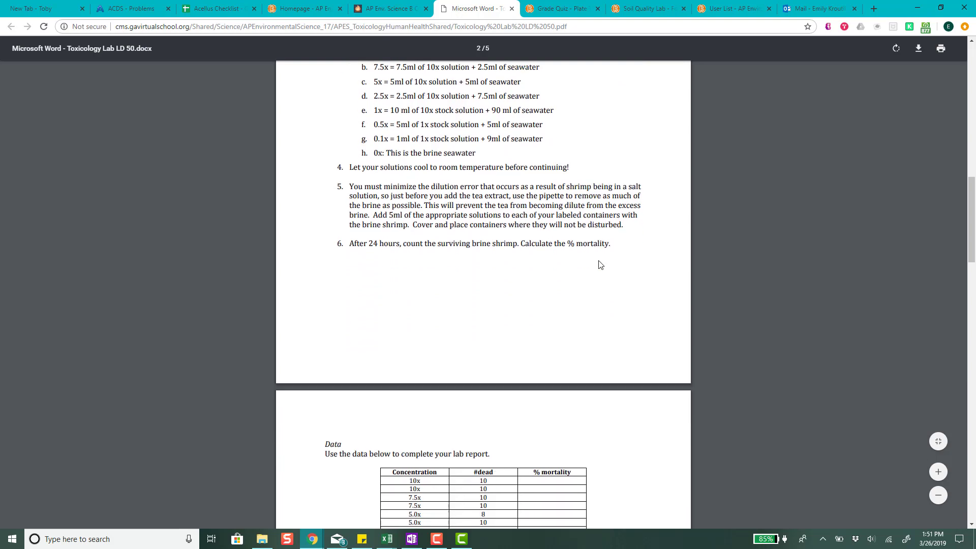
{"action": "scroll", "coordinate": [601, 264], "scroll_direction": "down", "scroll_amount": 3}
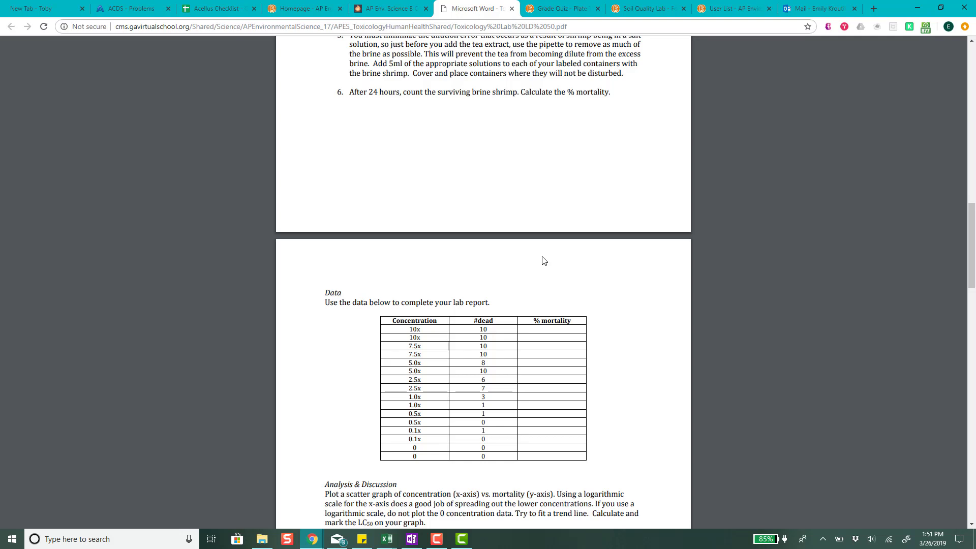
{"action": "scroll", "coordinate": [542, 259], "scroll_direction": "down", "scroll_amount": 2}
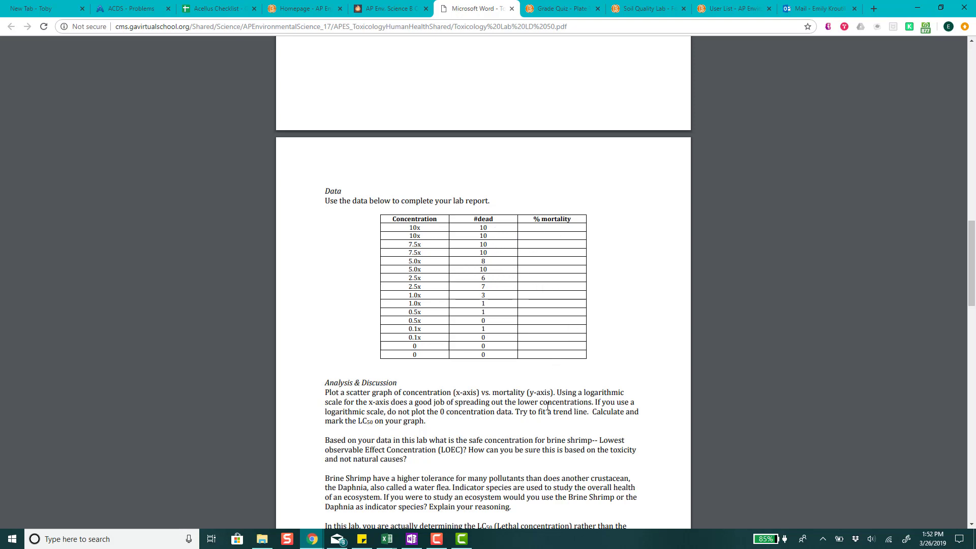
- Copy the 'Plot a scatter graph…' sentence and launch a blank Excel workbook beside the handout
{"action": "scroll", "coordinate": [465, 390], "scroll_direction": "down", "scroll_amount": 2}
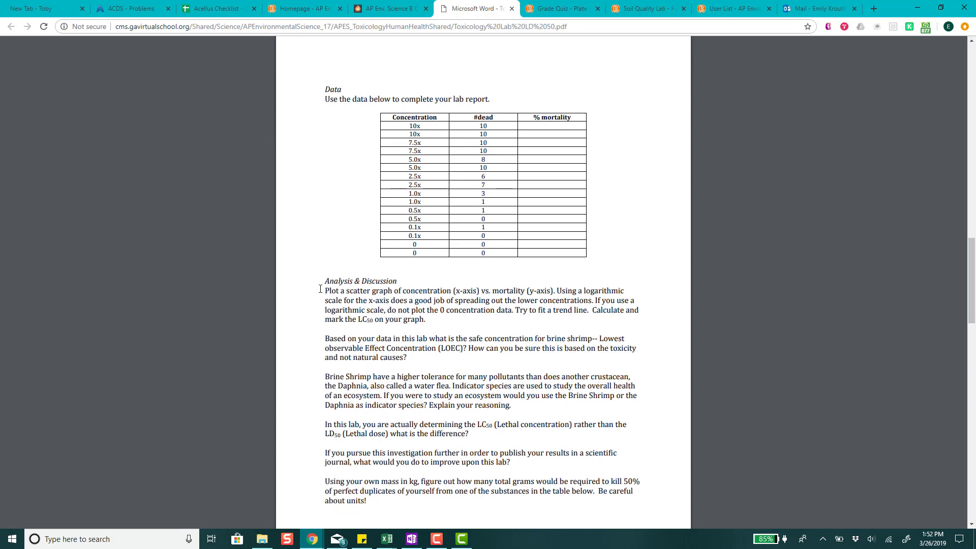
{"action": "left_click_drag", "start_coordinate": [325, 290], "coordinate": [574, 291]}
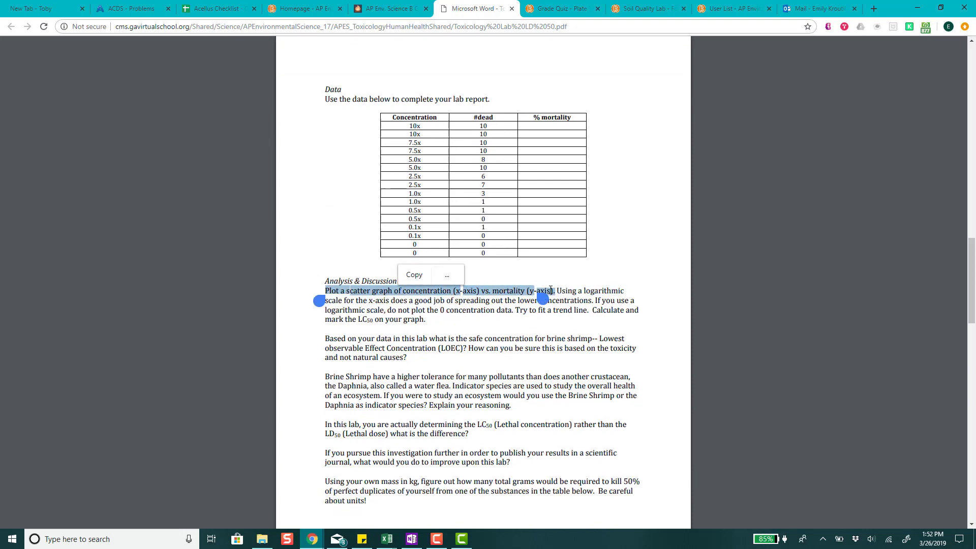
{"action": "left_click_drag", "start_coordinate": [550, 289], "coordinate": [551, 294]}
{"action": "key", "text": "ctrl+c"}
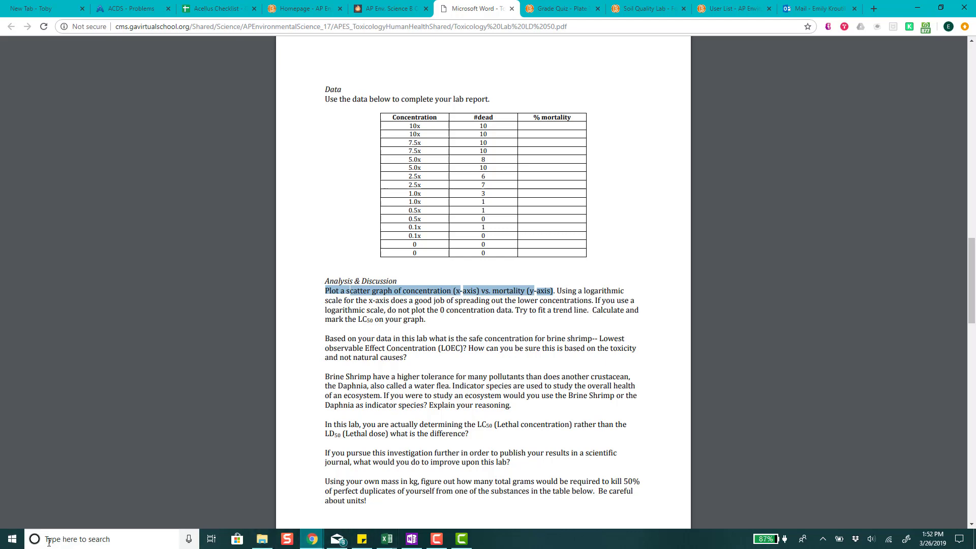
{"action": "left_click", "coordinate": [13, 539]}
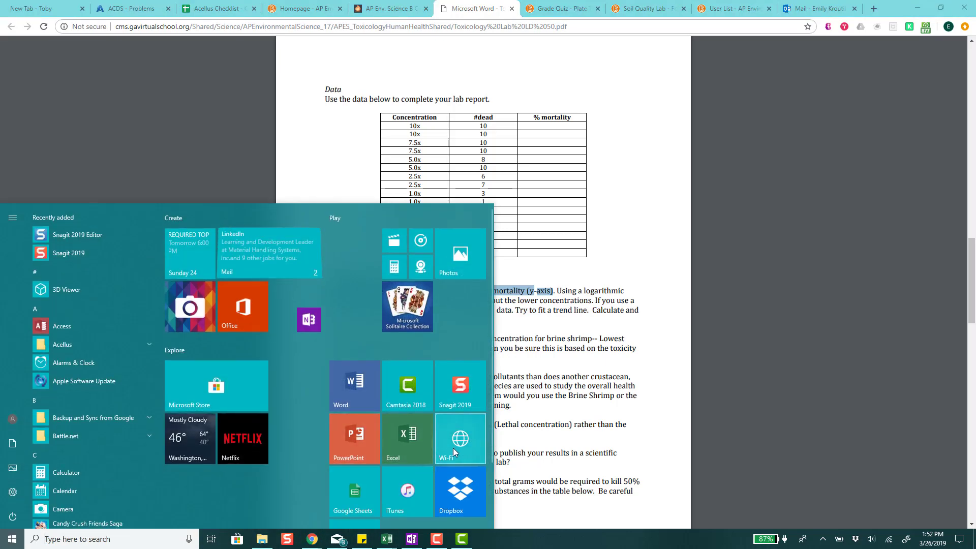
{"action": "left_click", "coordinate": [460, 540]}
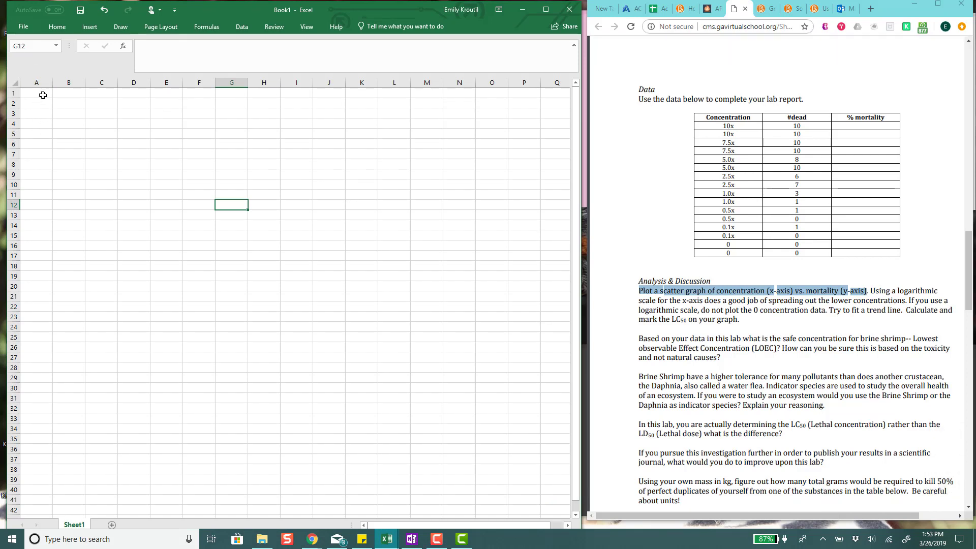
- Paste the handout's data table at A1, then replace A1's content with the heading 'Concentration'
{"action": "left_click", "coordinate": [57, 26]}
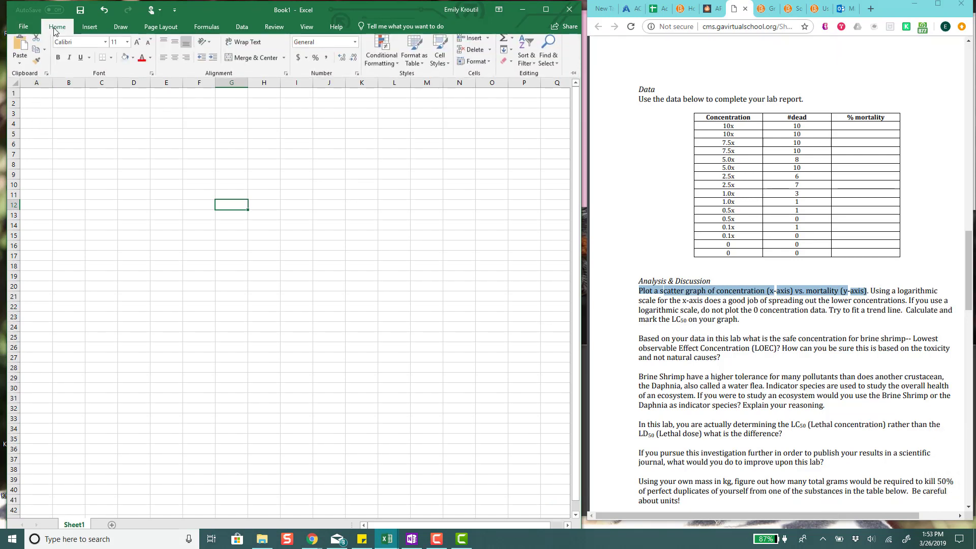
{"action": "left_click", "coordinate": [41, 97]}
{"action": "left_click", "coordinate": [39, 95]}
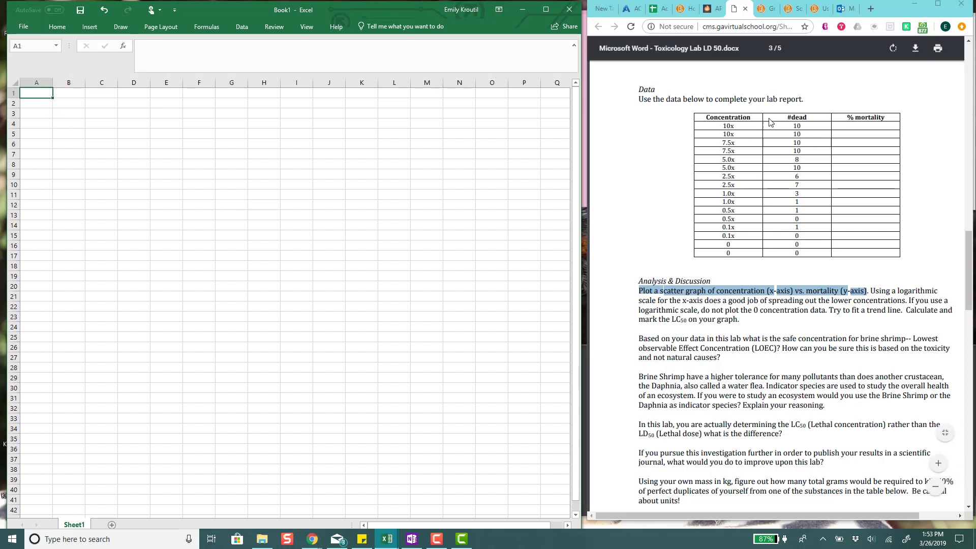
{"action": "left_click_drag", "start_coordinate": [702, 117], "coordinate": [807, 257]}
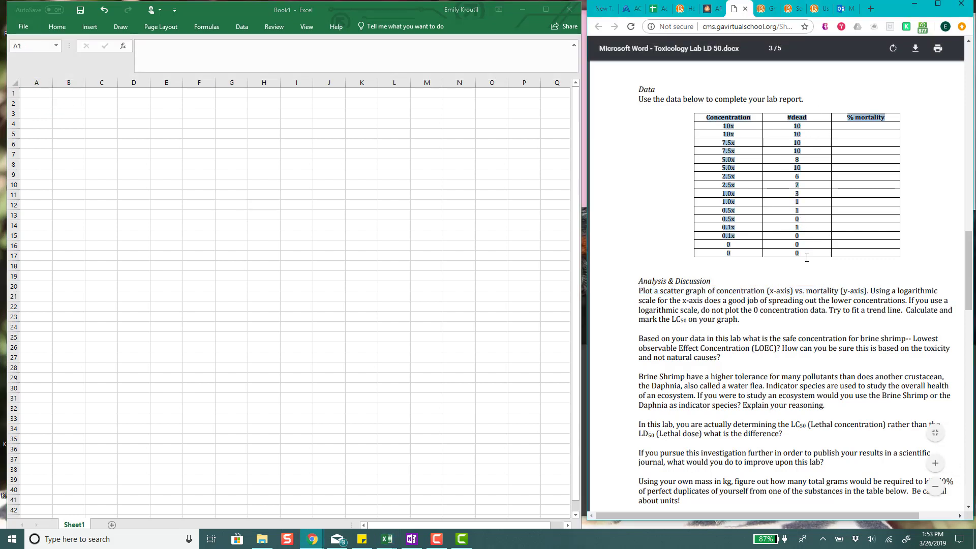
{"action": "left_click", "coordinate": [44, 93]}
{"action": "key", "text": "ctrl+v"}
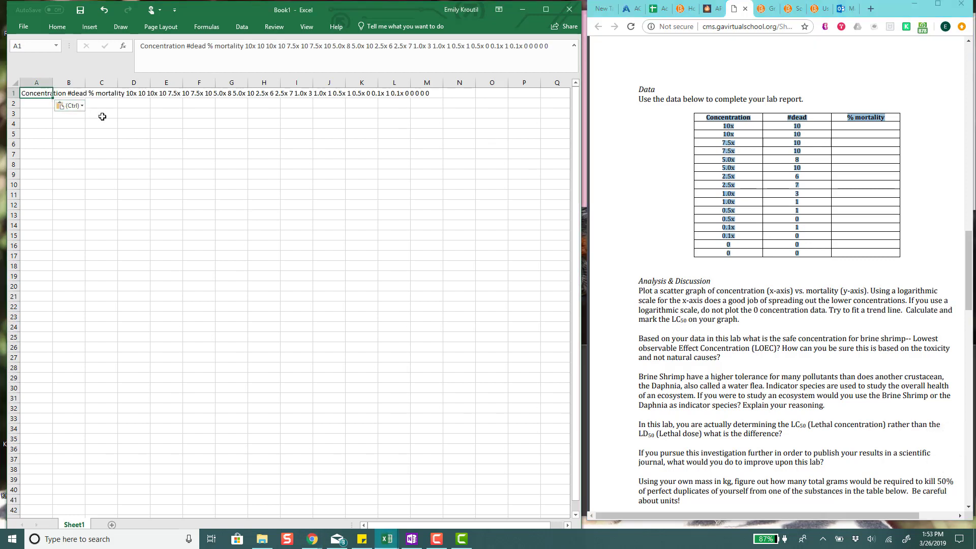
{"action": "key", "text": "BackSpace"}
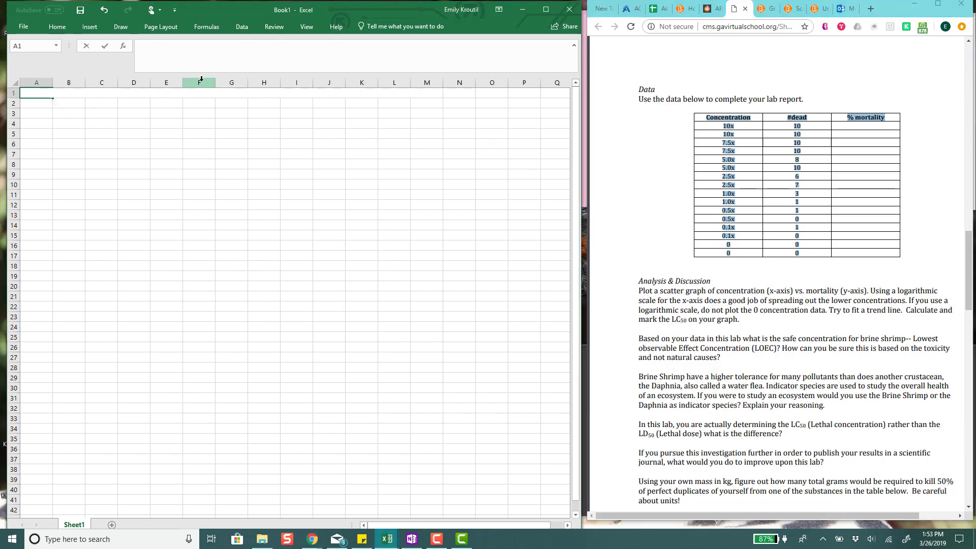
{"action": "type", "text": "Concentration"}
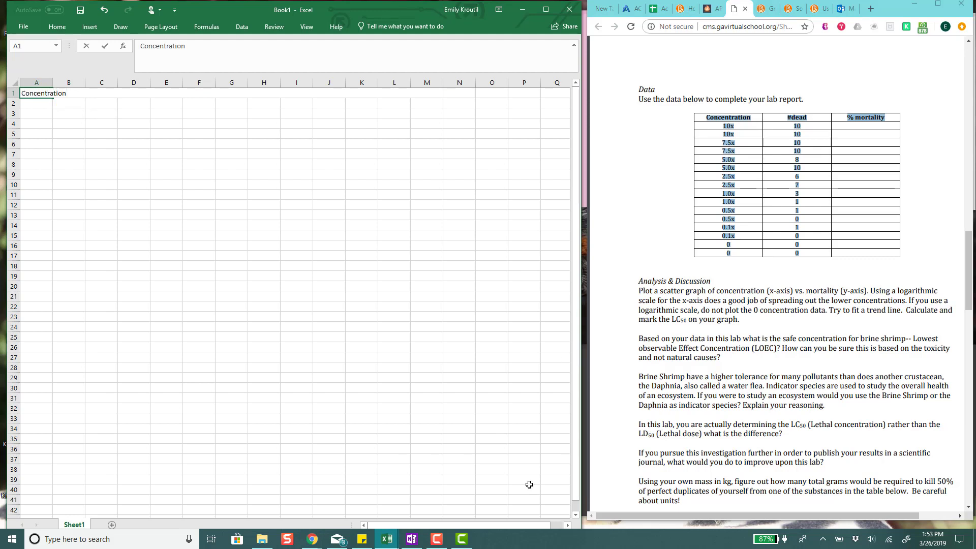
{"action": "left_click", "coordinate": [437, 538]}
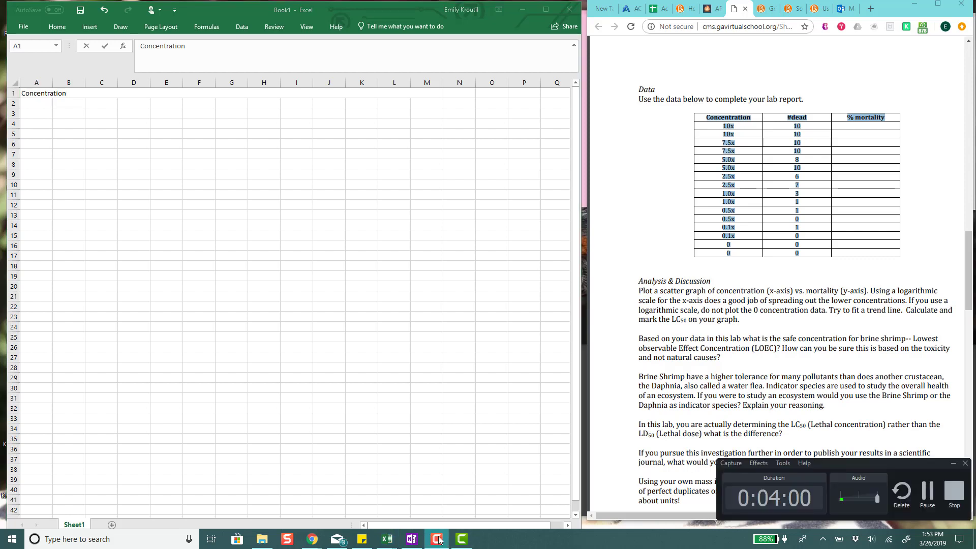
- Widen column D and fill the shrimp-per-container column C2:C17 with 10
{"action": "left_click", "coordinate": [930, 489]}
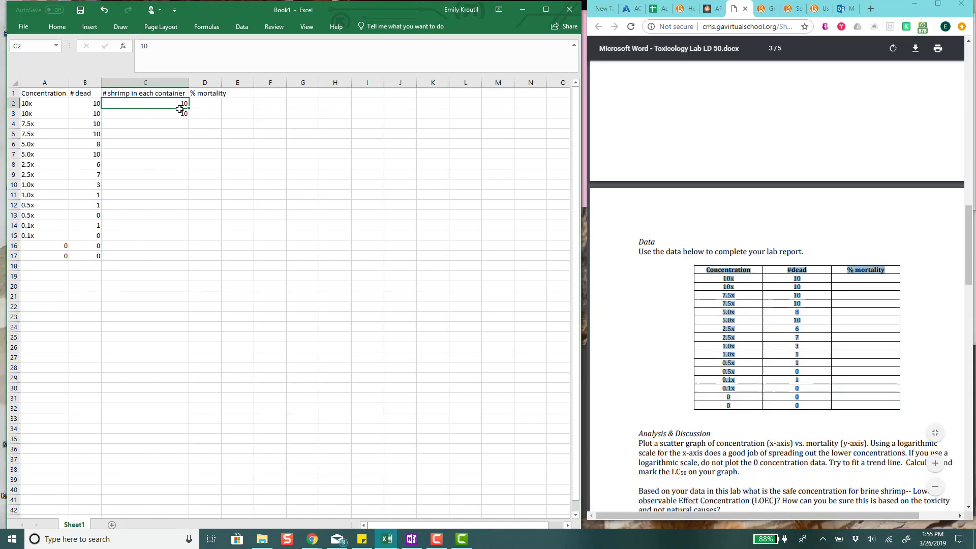
{"action": "double_click", "coordinate": [221, 83]}
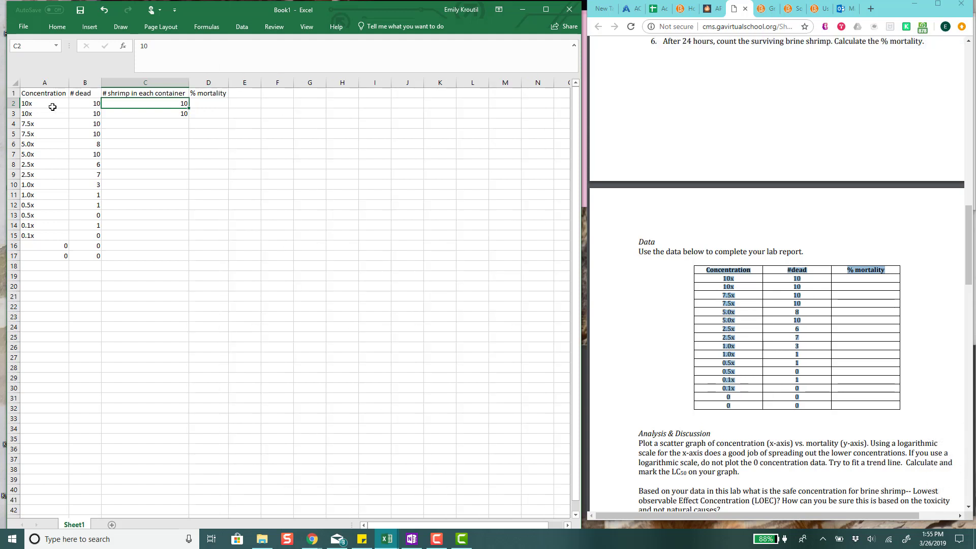
{"action": "left_click", "coordinate": [149, 143]}
{"action": "left_click", "coordinate": [153, 113]}
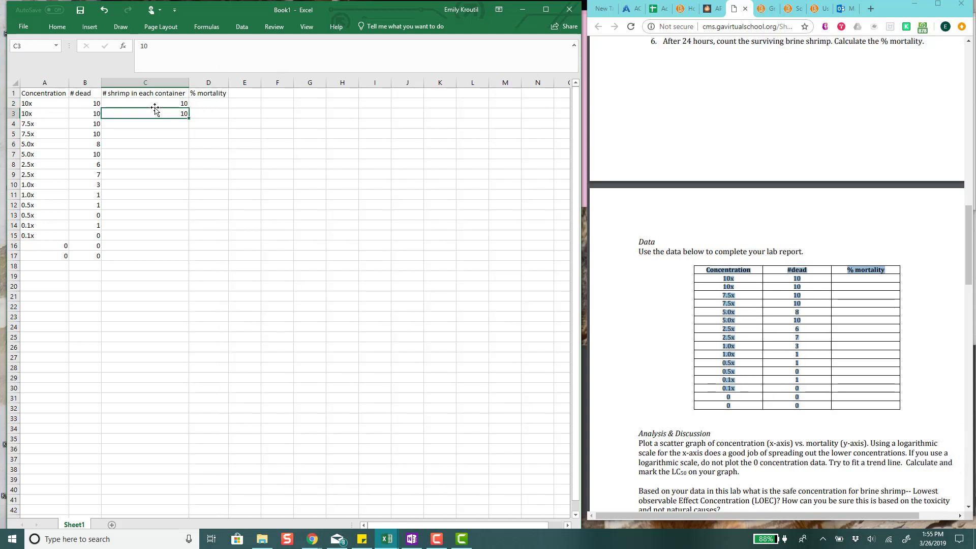
{"action": "left_click", "coordinate": [170, 103]}
{"action": "left_click_drag", "start_coordinate": [187, 107], "coordinate": [189, 260]}
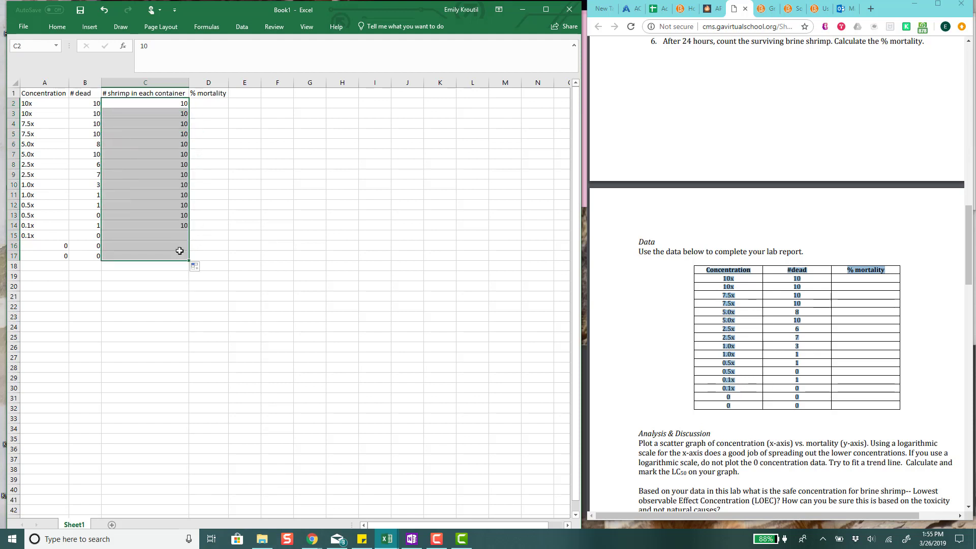
- Enter =(B2/C2)*100 in D2 and fill it down to D17 for % mortality
{"action": "left_click", "coordinate": [221, 105]}
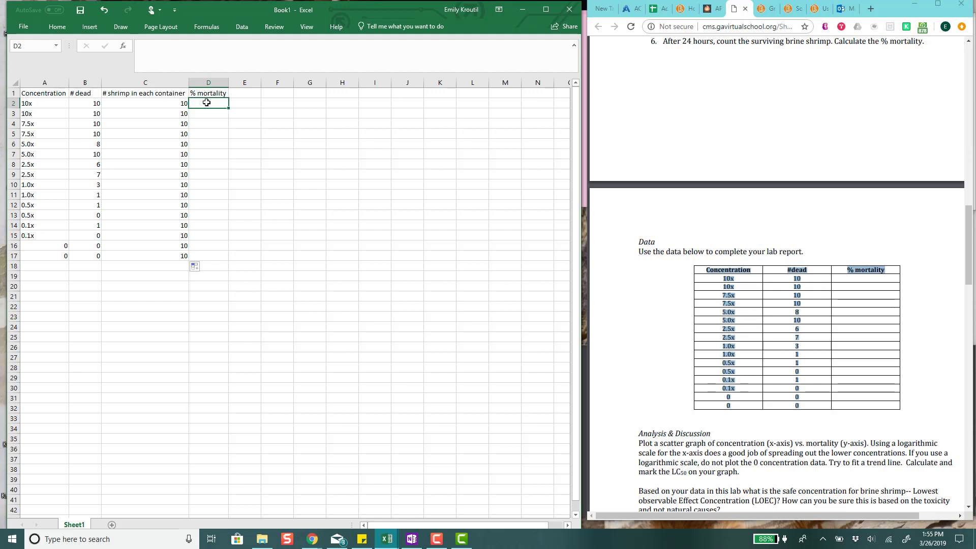
{"action": "left_click", "coordinate": [95, 105]}
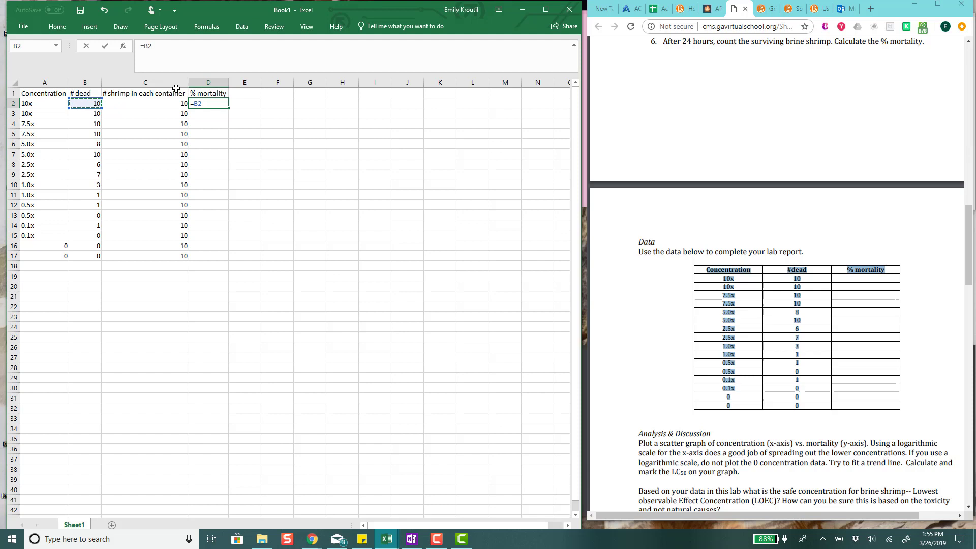
{"action": "key", "text": "BackSpace"}
{"action": "key", "text": "BackSpace"}
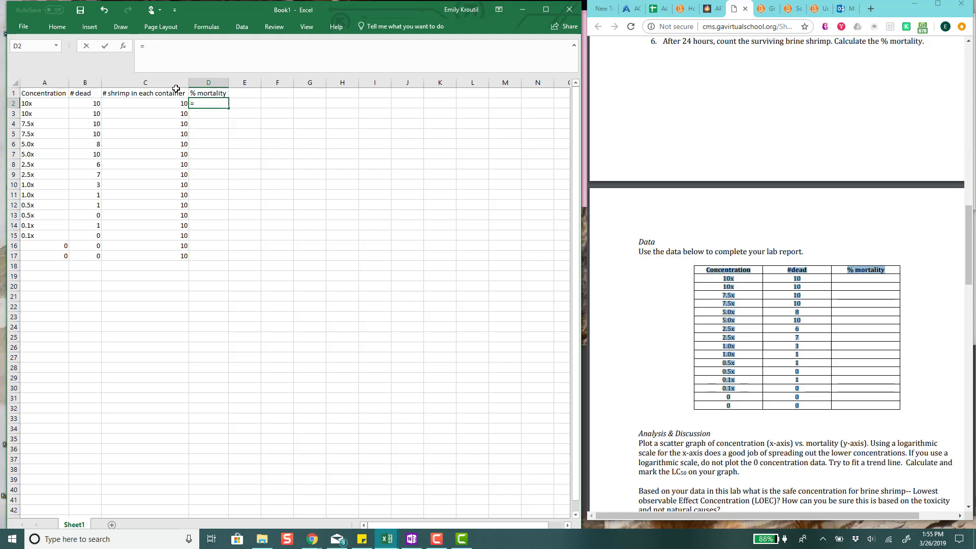
{"action": "type", "text": "("}
{"action": "left_click", "coordinate": [87, 105]}
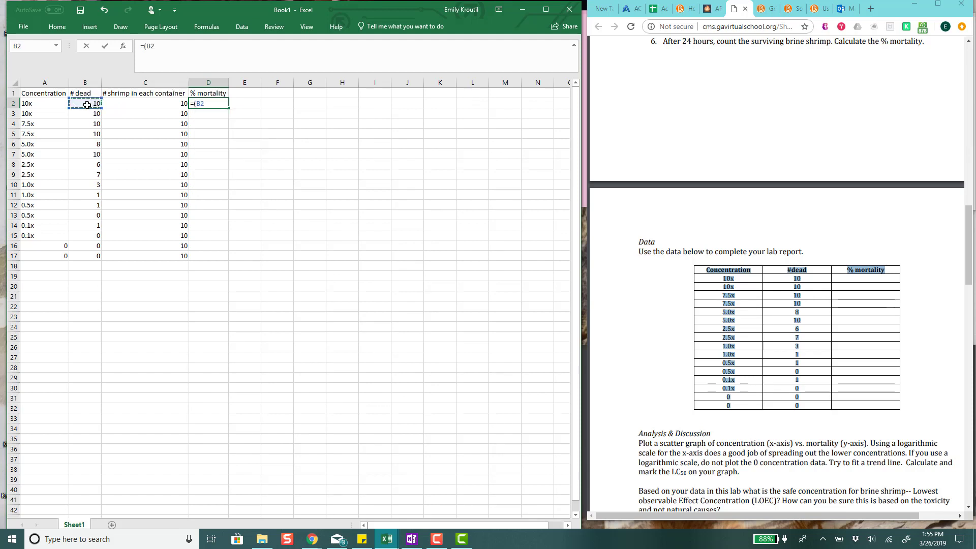
{"action": "type", "text": "/"}
{"action": "left_click", "coordinate": [161, 106]}
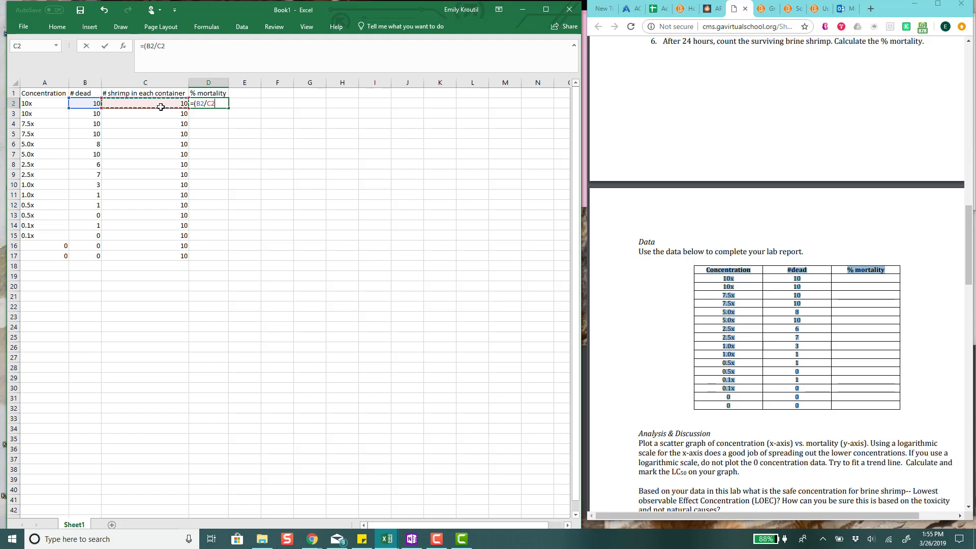
{"action": "type", "text": ")*100"}
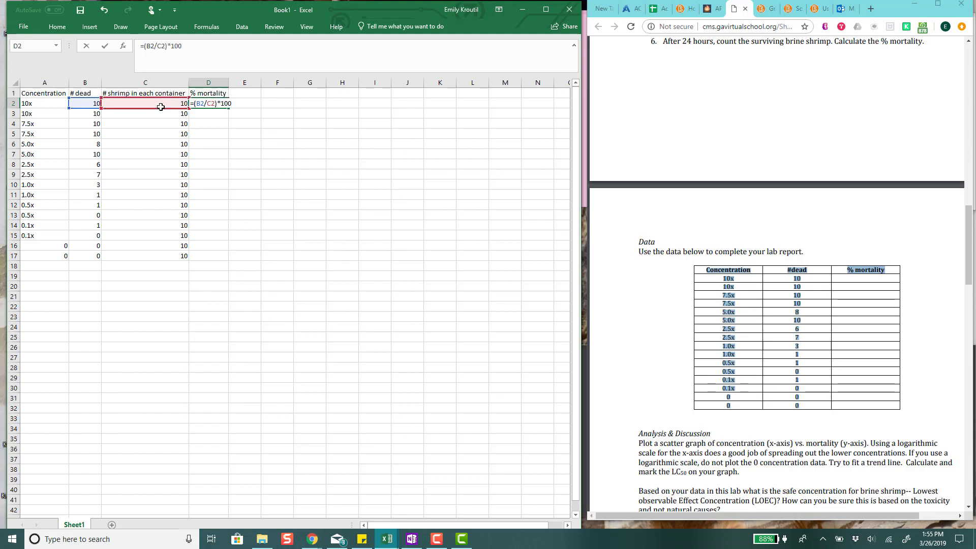
{"action": "key", "text": "Return"}
{"action": "left_click", "coordinate": [214, 102]}
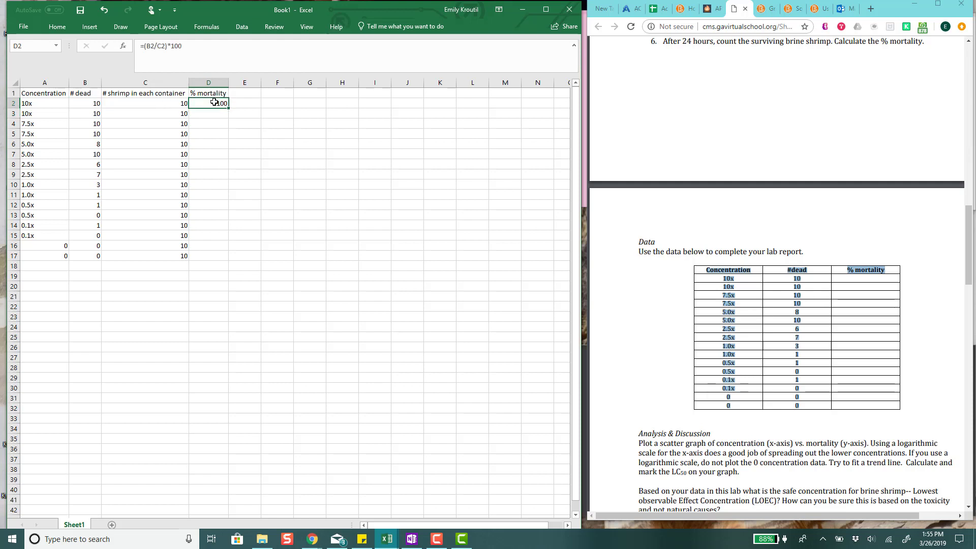
{"action": "left_click_drag", "start_coordinate": [227, 109], "coordinate": [227, 263]}
{"action": "left_click", "coordinate": [259, 232]}
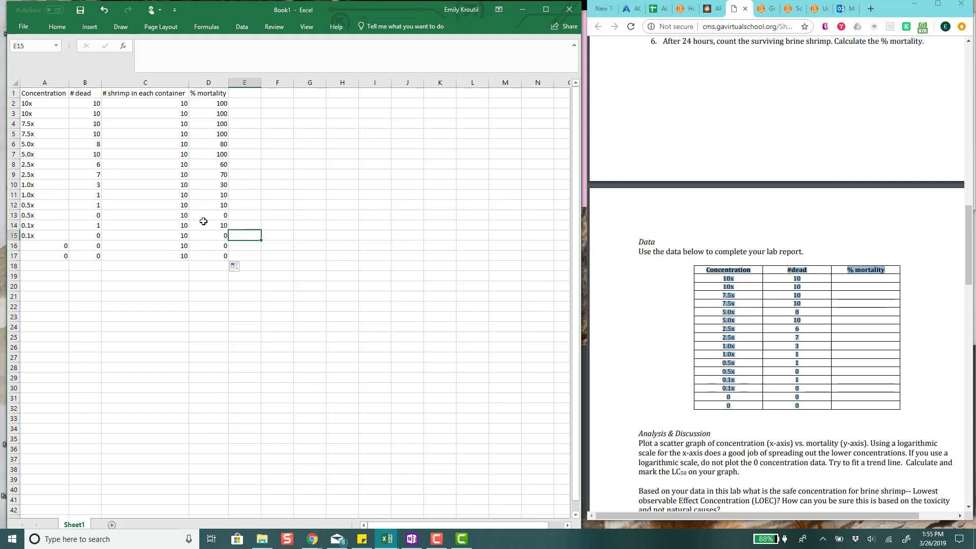
- Select the new Concentration / % mortality table in A20:B36 for charting
{"action": "scroll", "coordinate": [765, 241], "scroll_direction": "down", "scroll_amount": 4}
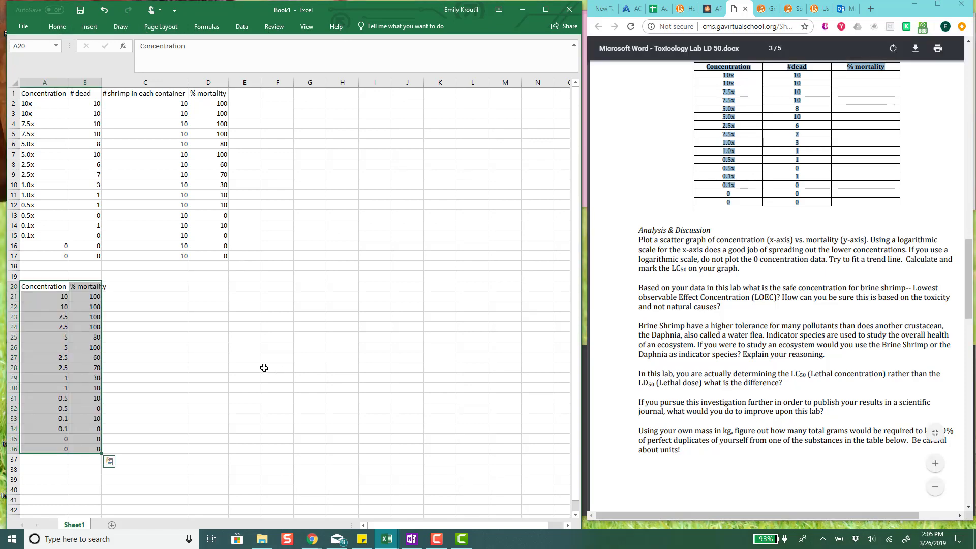
{"action": "left_click", "coordinate": [176, 312]}
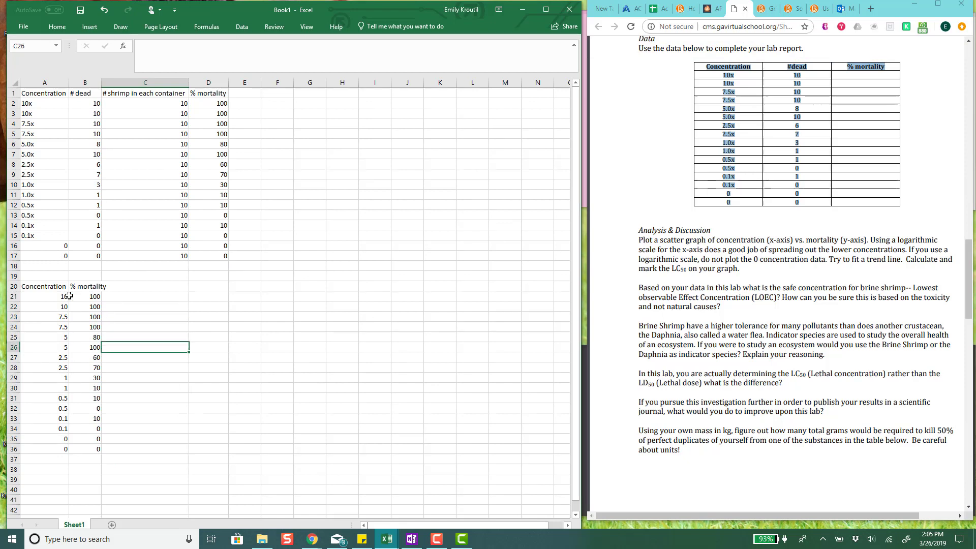
{"action": "left_click_drag", "start_coordinate": [56, 287], "coordinate": [80, 451]}
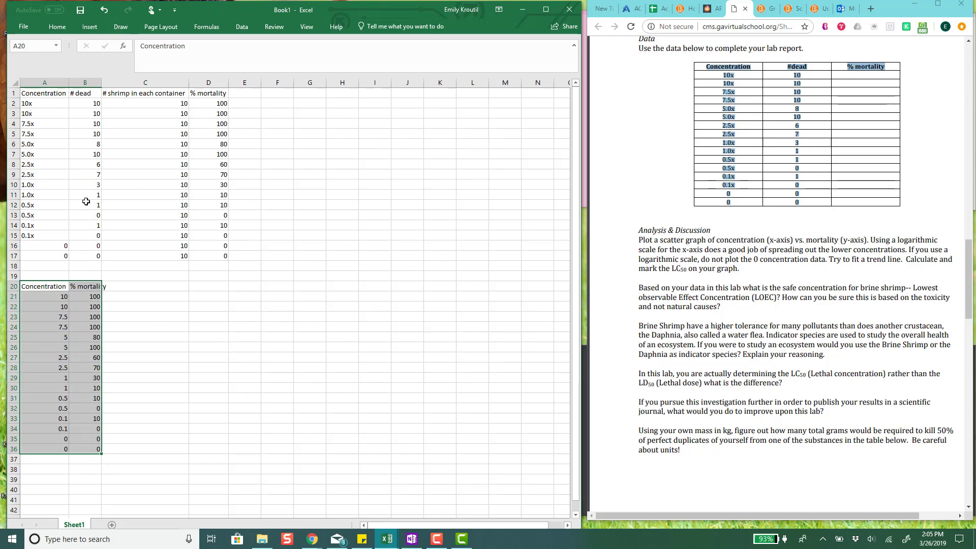
- Insert a plain Scatter chart from the selected A20:B36 table
{"action": "left_click", "coordinate": [86, 31]}
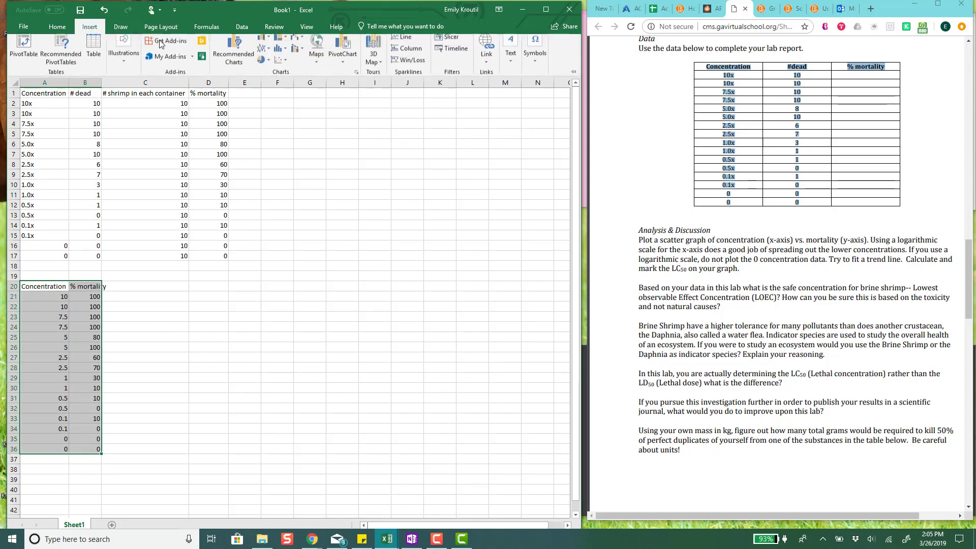
{"action": "left_click", "coordinate": [283, 64]}
{"action": "left_click", "coordinate": [283, 100]}
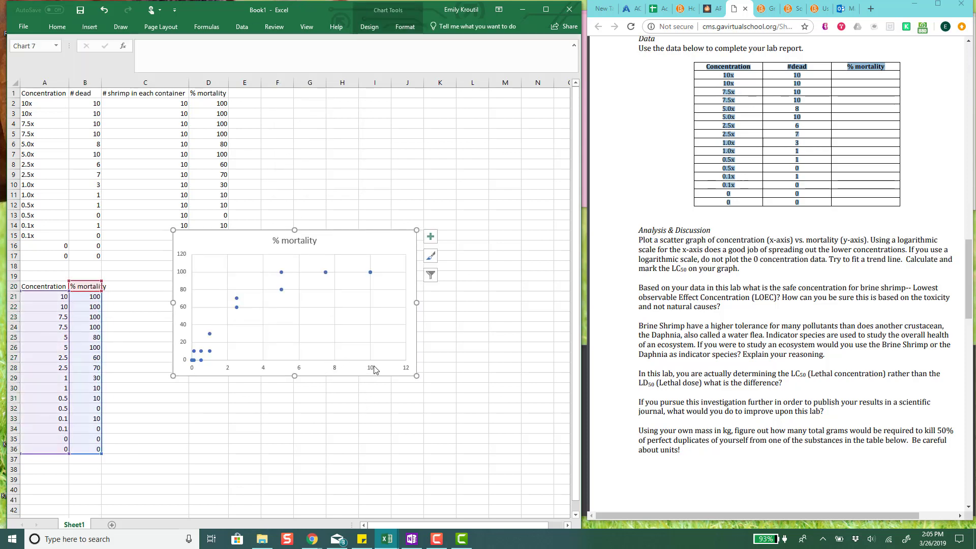
{"action": "mouse_move", "coordinate": [960, 227]}
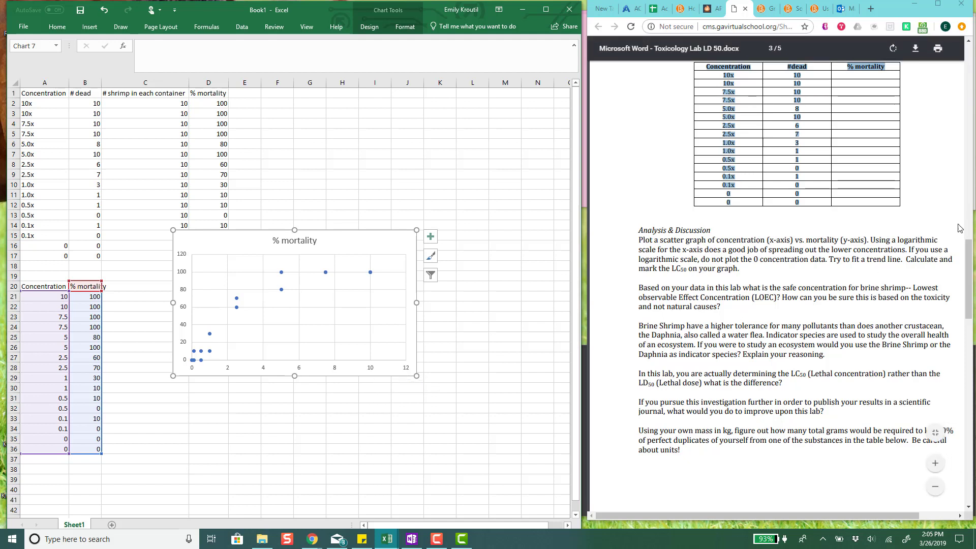
- Make the chart's horizontal concentration axis logarithmic, accepting the zero-value warning
{"action": "double_click", "coordinate": [335, 369]}
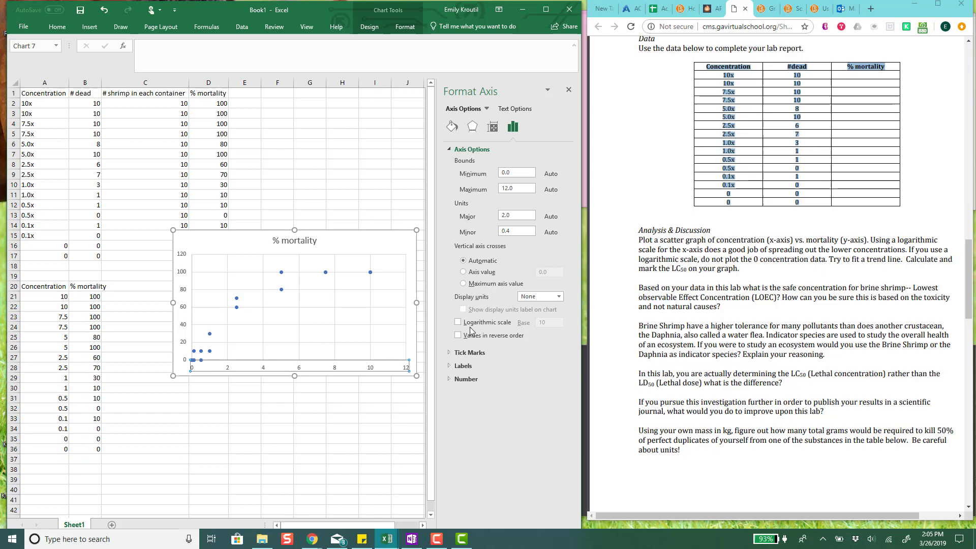
{"action": "left_click", "coordinate": [471, 325]}
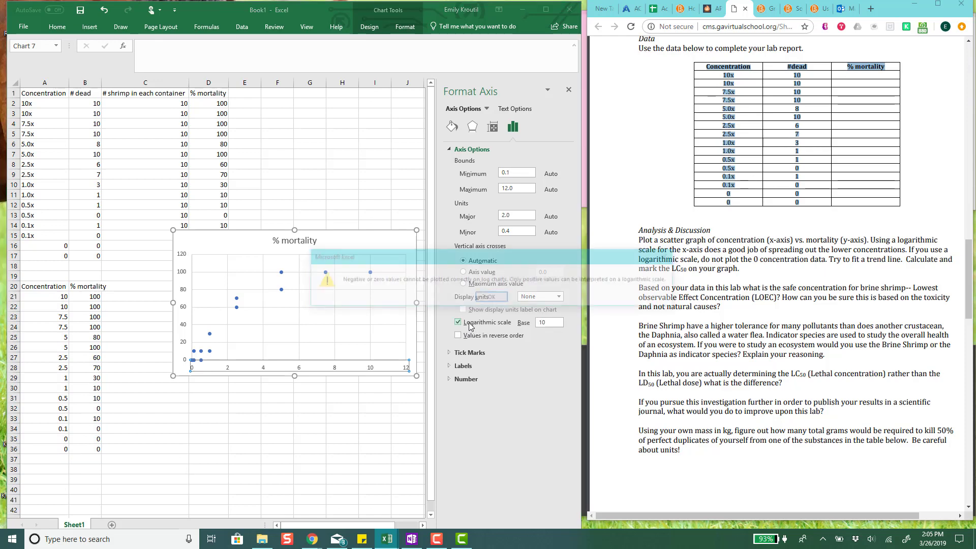
{"action": "left_click", "coordinate": [491, 298]}
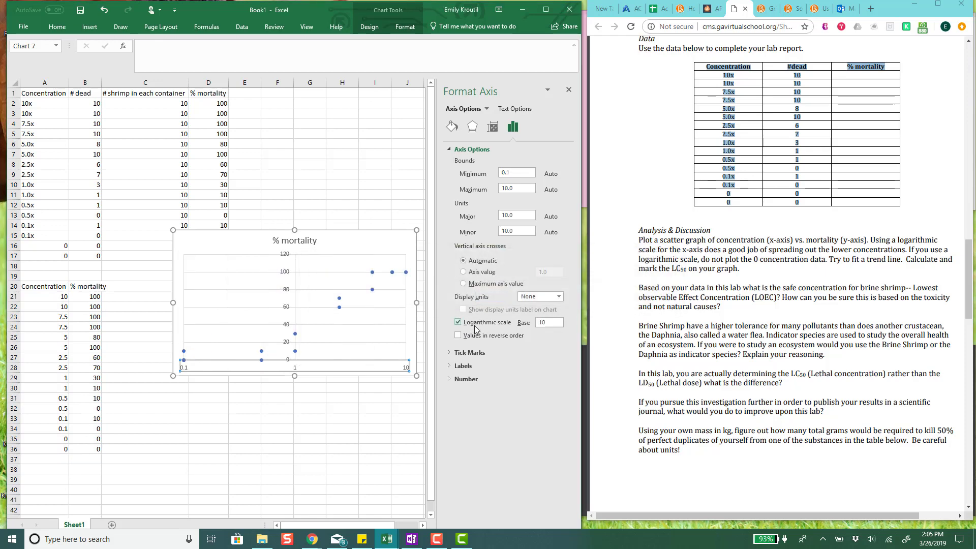
{"action": "left_click", "coordinate": [364, 419]}
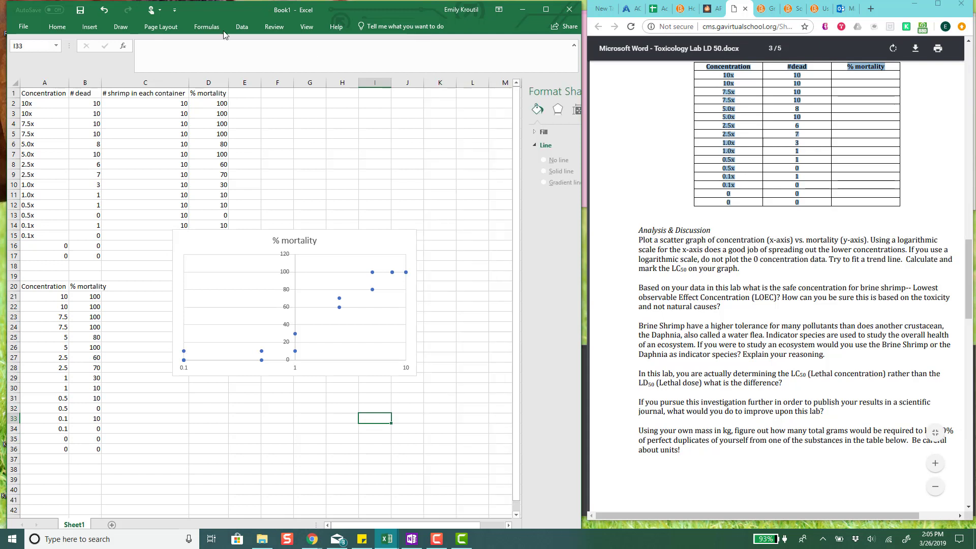
- Insert a scatter chart of only the nonzero concentration rows
{"action": "left_click", "coordinate": [46, 287]}
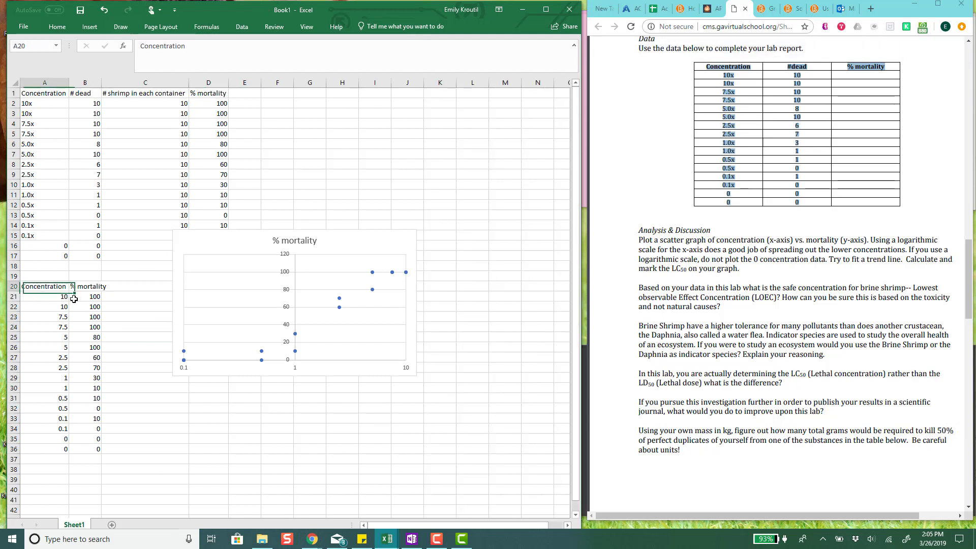
{"action": "left_click_drag", "start_coordinate": [74, 299], "coordinate": [98, 427]}
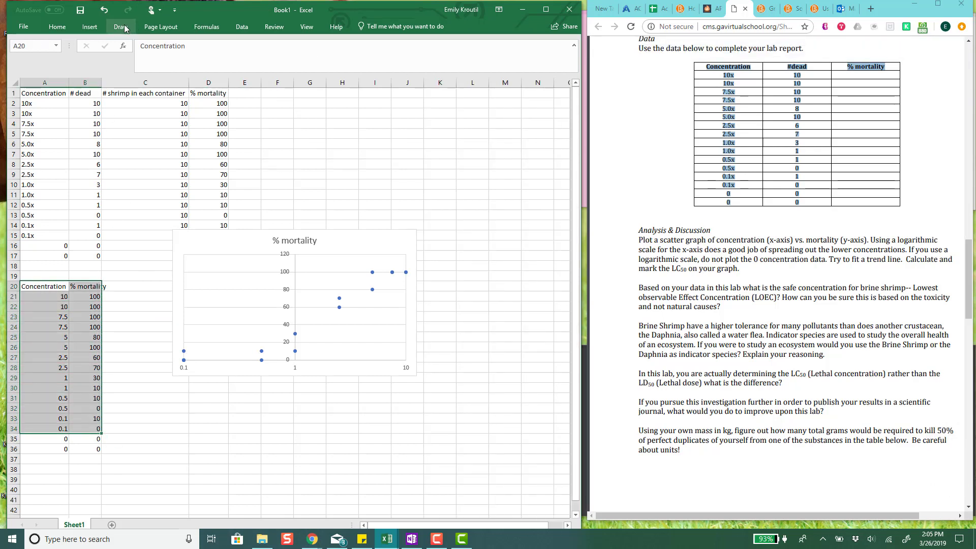
{"action": "left_click", "coordinate": [89, 27]}
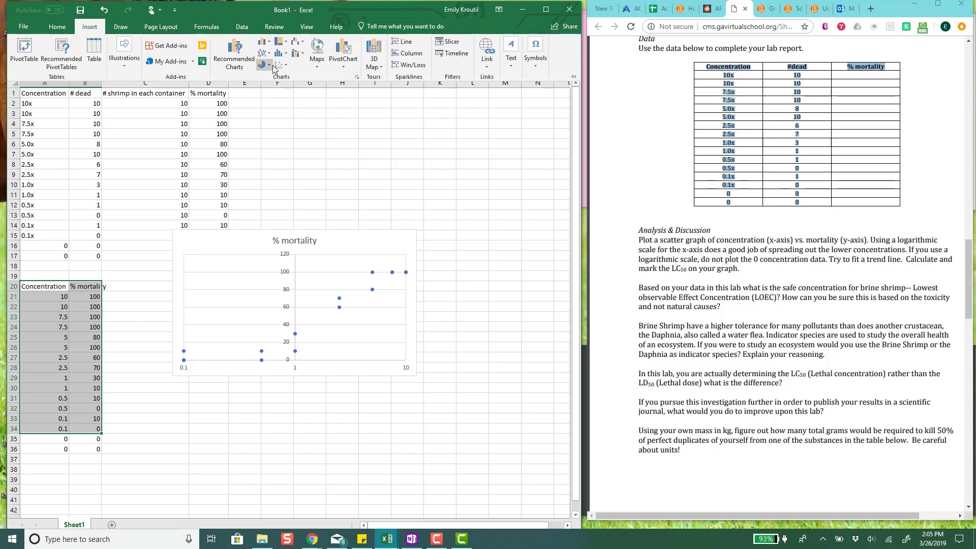
{"action": "left_click", "coordinate": [270, 65]}
{"action": "left_click", "coordinate": [285, 94]}
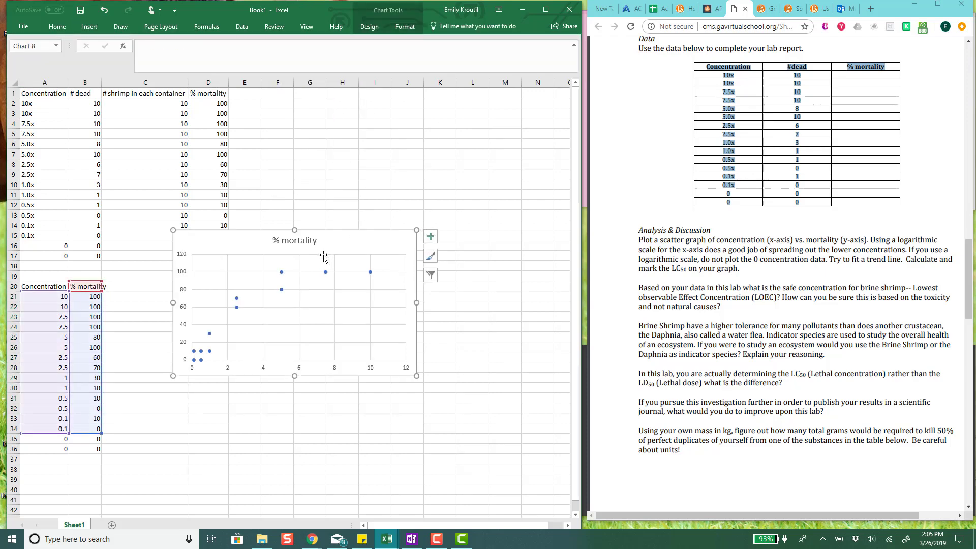
- Undo the plot-area resize and the stray chart, then move the log-scale chart up and right
{"action": "left_click", "coordinate": [343, 271]}
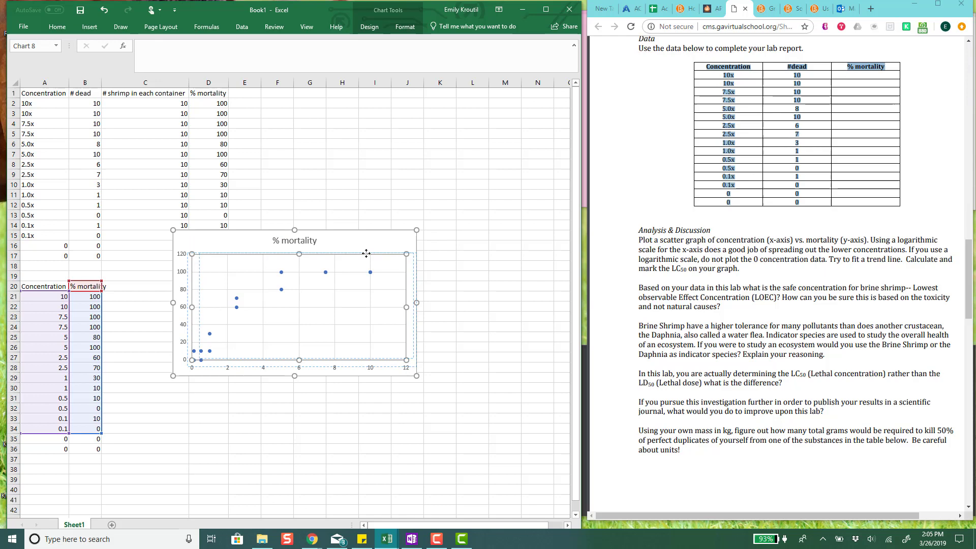
{"action": "left_click_drag", "start_coordinate": [366, 254], "coordinate": [365, 257]}
{"action": "left_click", "coordinate": [103, 10]}
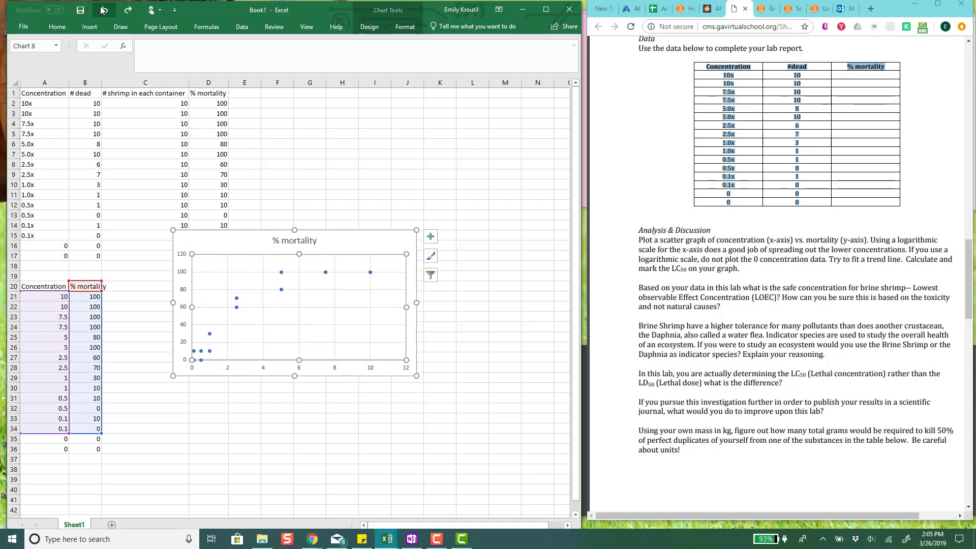
{"action": "left_click", "coordinate": [103, 10]}
{"action": "left_click_drag", "start_coordinate": [338, 234], "coordinate": [433, 106]}
{"action": "left_click", "coordinate": [206, 377]}
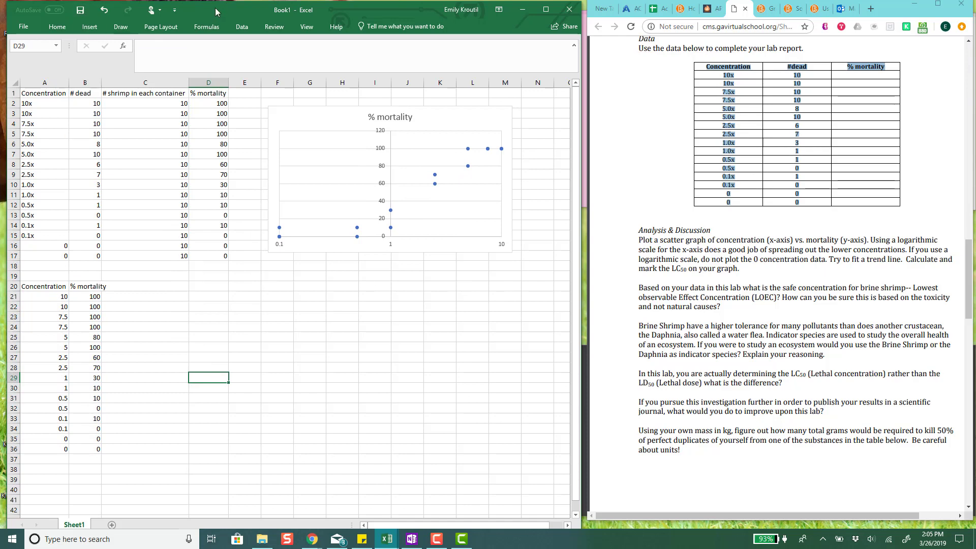
- Insert a scatter chart of A20:B34 and place it below the first chart
{"action": "left_click_drag", "start_coordinate": [40, 291], "coordinate": [85, 429]}
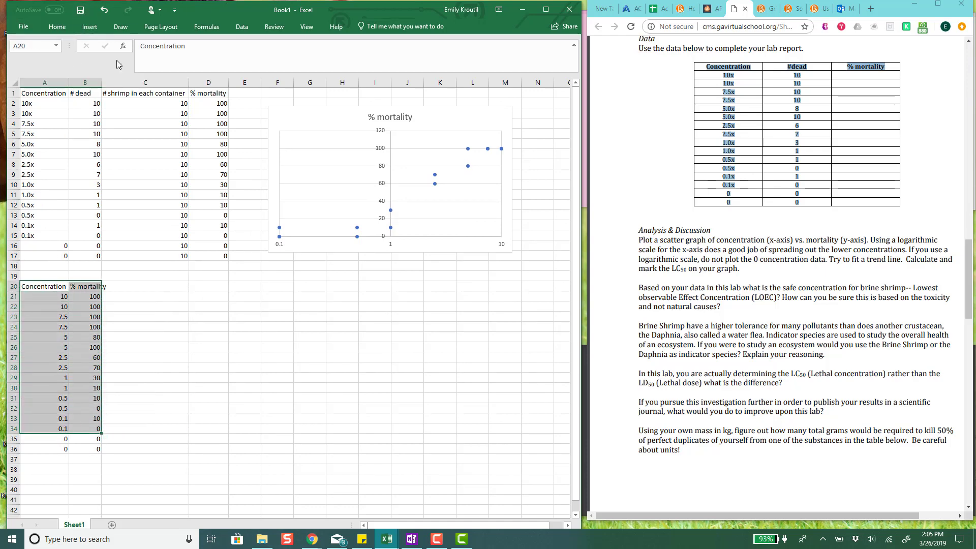
{"action": "left_click", "coordinate": [90, 26]}
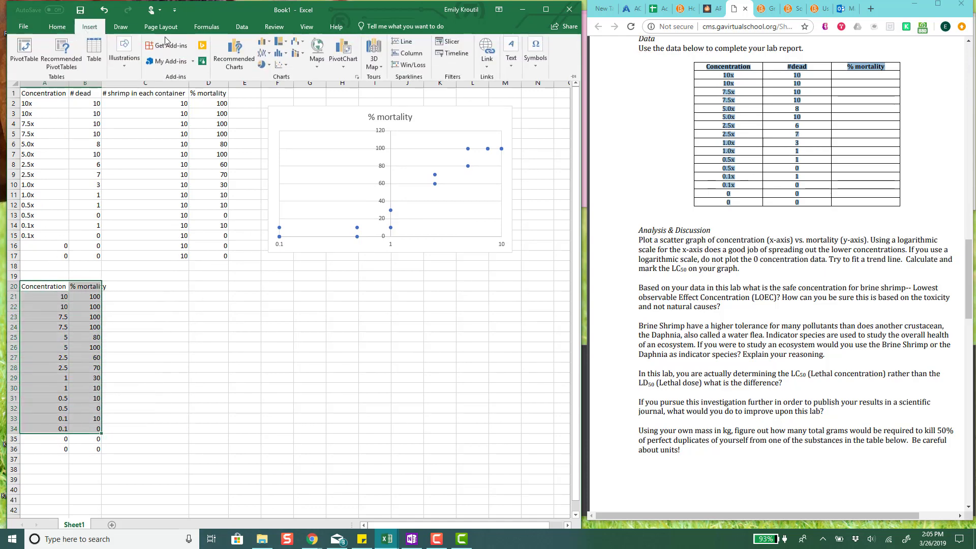
{"action": "left_click", "coordinate": [287, 64]}
{"action": "left_click", "coordinate": [294, 102]}
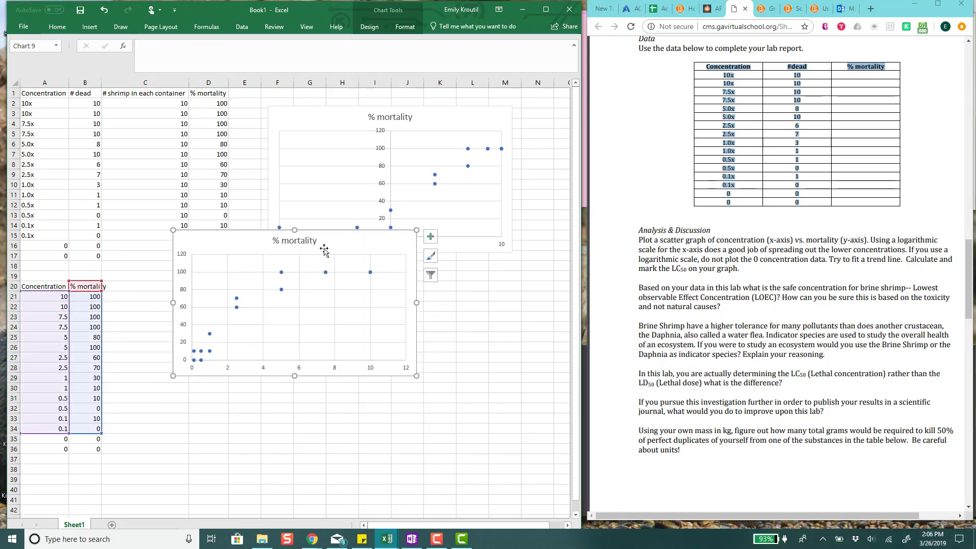
{"action": "left_click_drag", "start_coordinate": [326, 242], "coordinate": [417, 284]}
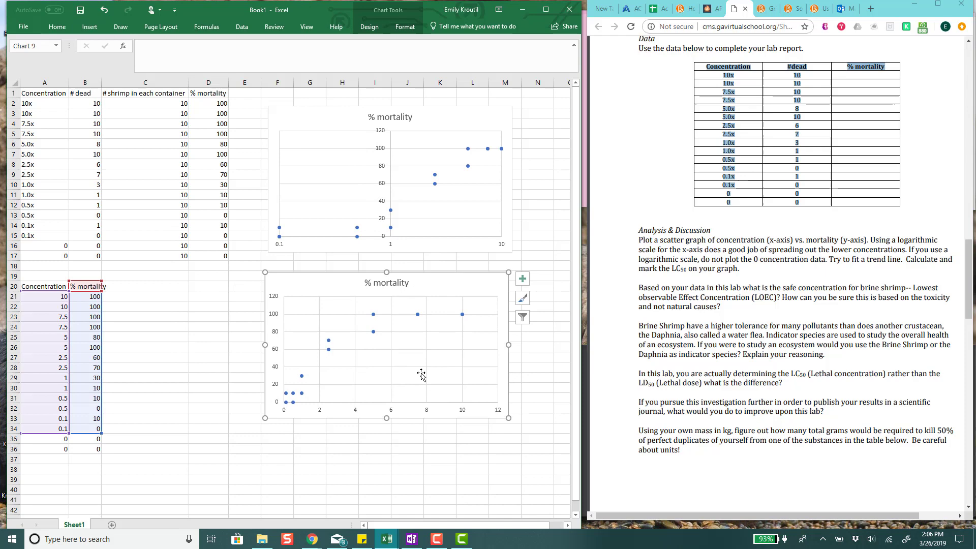
- Switch the lower chart's concentration axis to a logarithmic scale running 0.1 to 10
{"action": "double_click", "coordinate": [426, 408]}
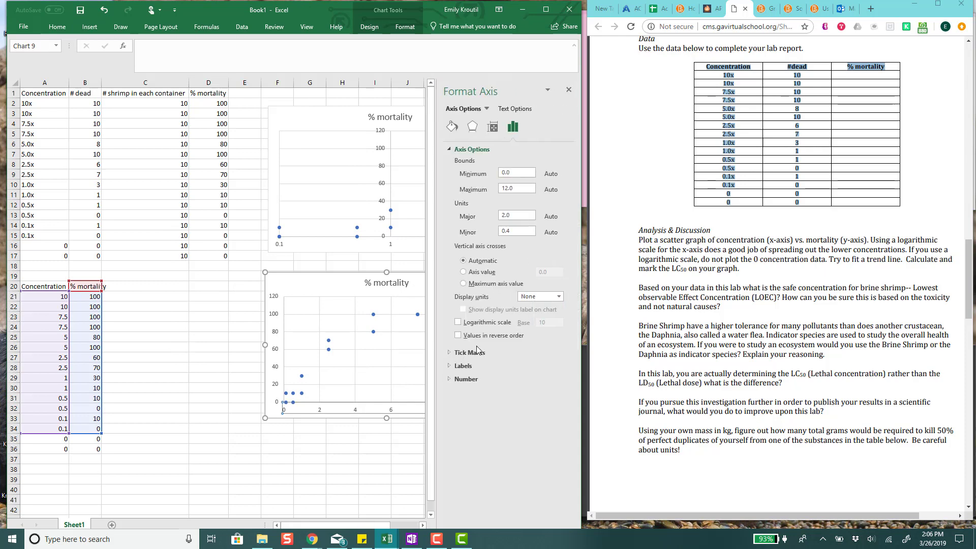
{"action": "left_click", "coordinate": [496, 321]}
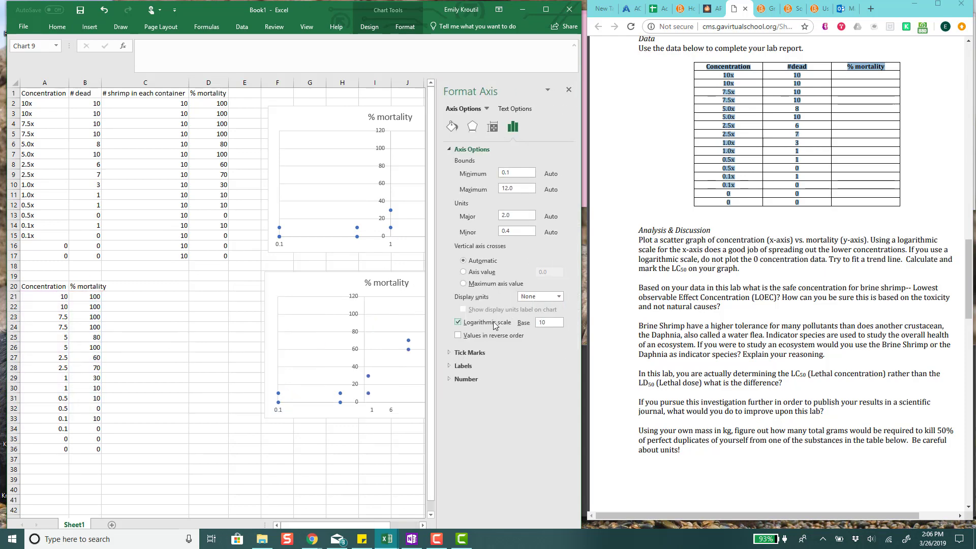
{"action": "left_click", "coordinate": [569, 92]}
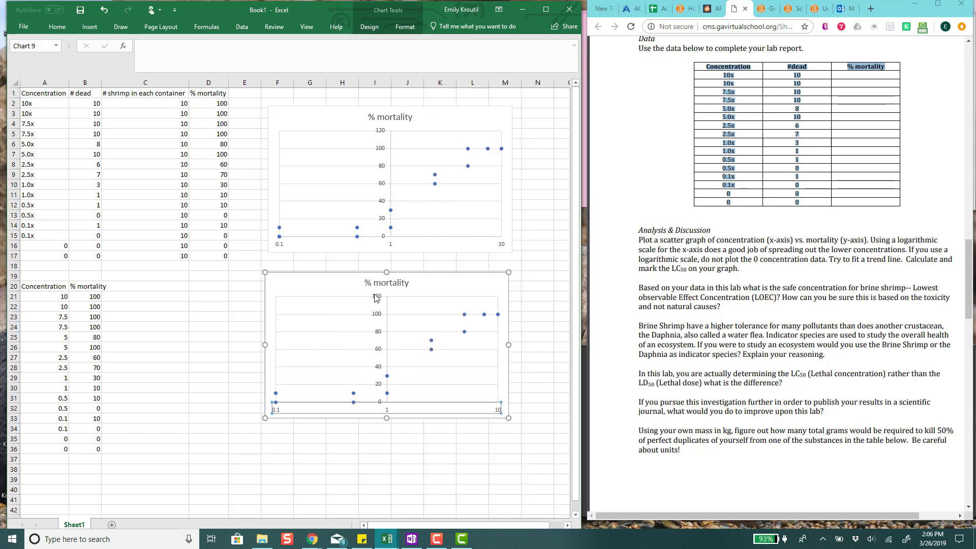
{"action": "left_click", "coordinate": [94, 364]}
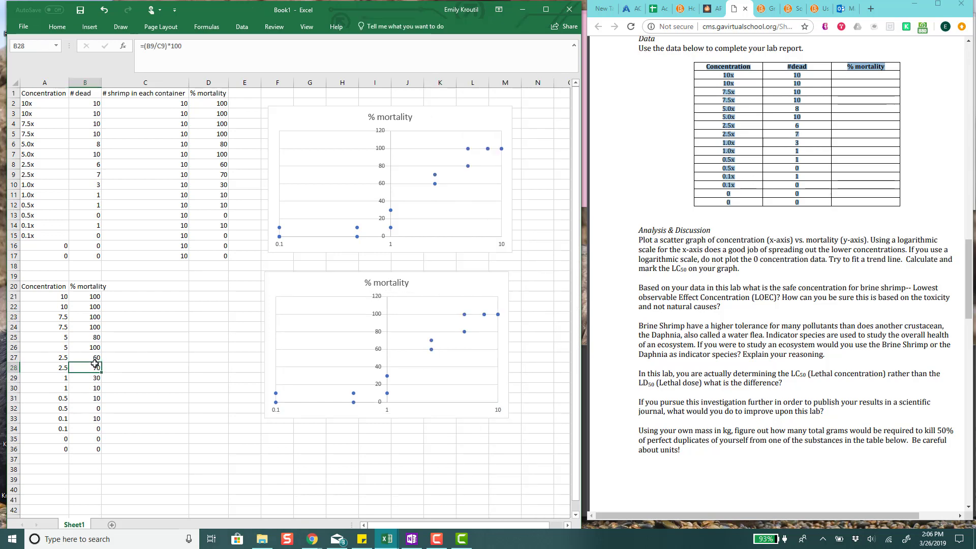
{"action": "left_click", "coordinate": [425, 273]}
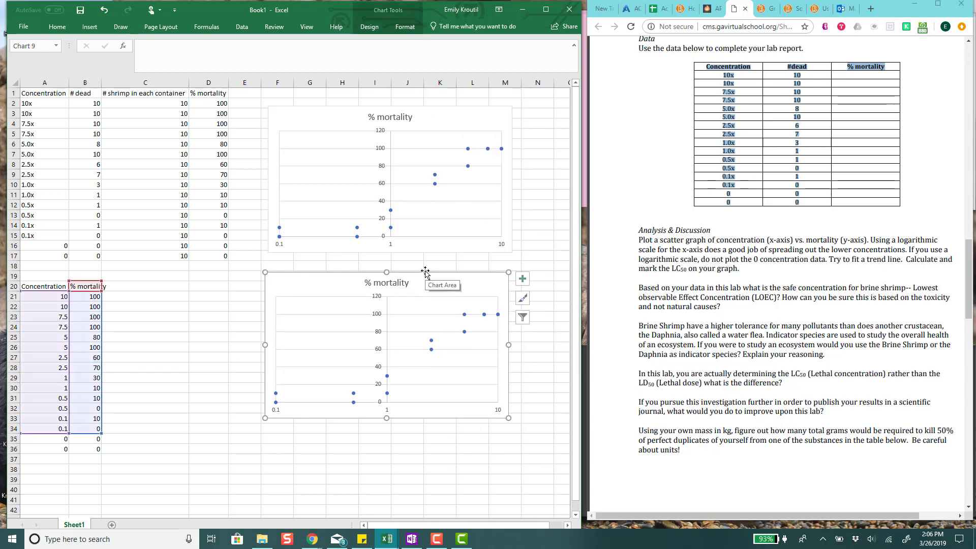
{"action": "left_click", "coordinate": [376, 449]}
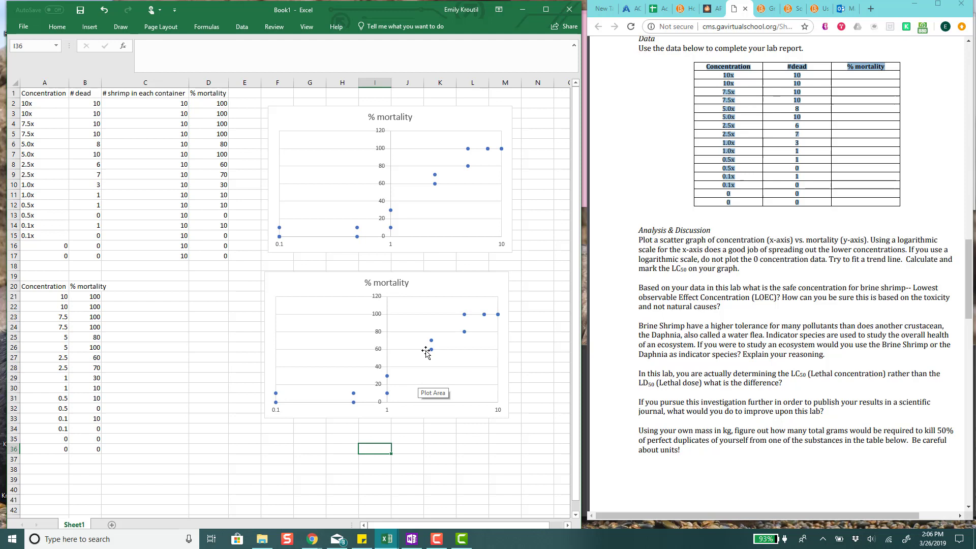
- Nudge the lower chart slightly down
{"action": "left_click", "coordinate": [448, 275]}
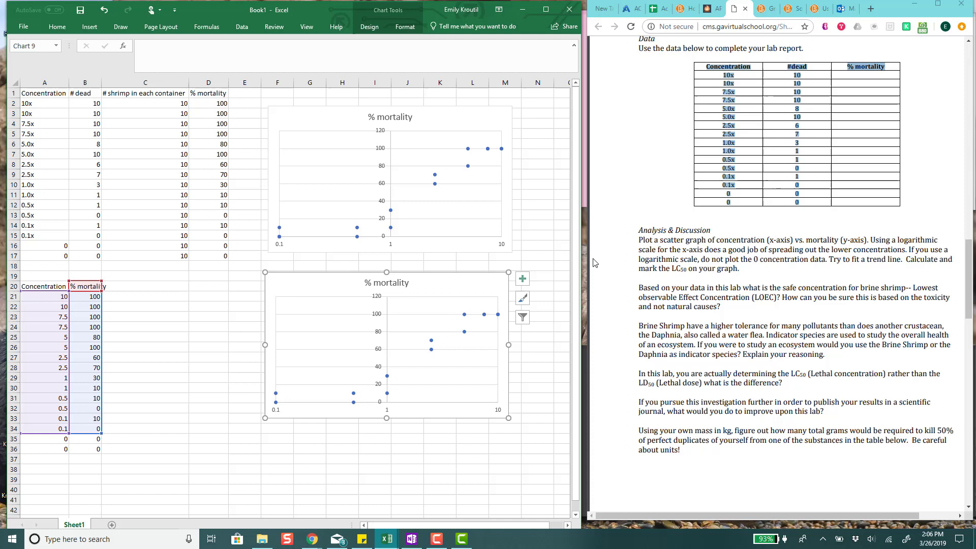
{"action": "left_click", "coordinate": [413, 244]}
{"action": "left_click_drag", "start_coordinate": [444, 293], "coordinate": [444, 296]}
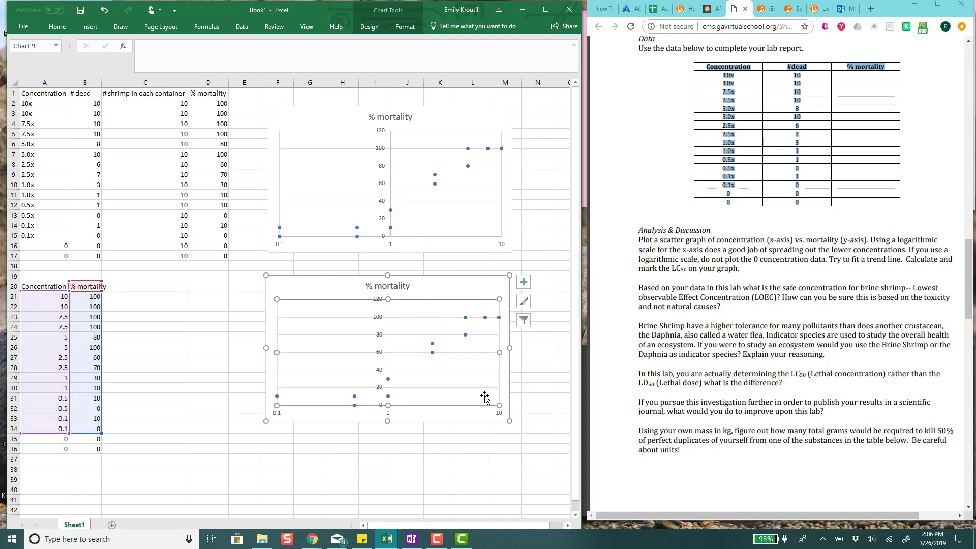
{"action": "double_click", "coordinate": [499, 409]}
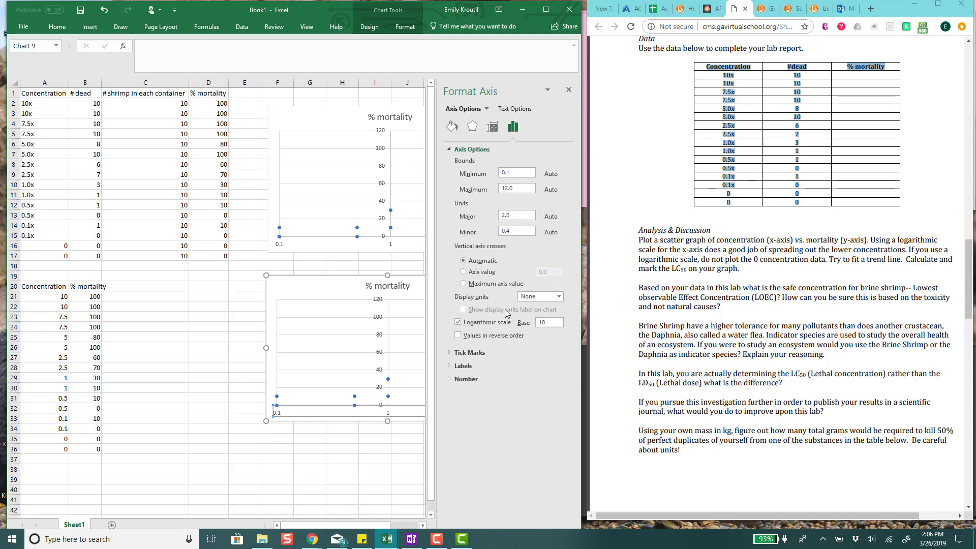
- Turn off the logarithmic scale so the upper chart's concentration axis runs linearly 0 to 12
{"action": "left_click", "coordinate": [398, 247]}
{"action": "left_click", "coordinate": [390, 247]}
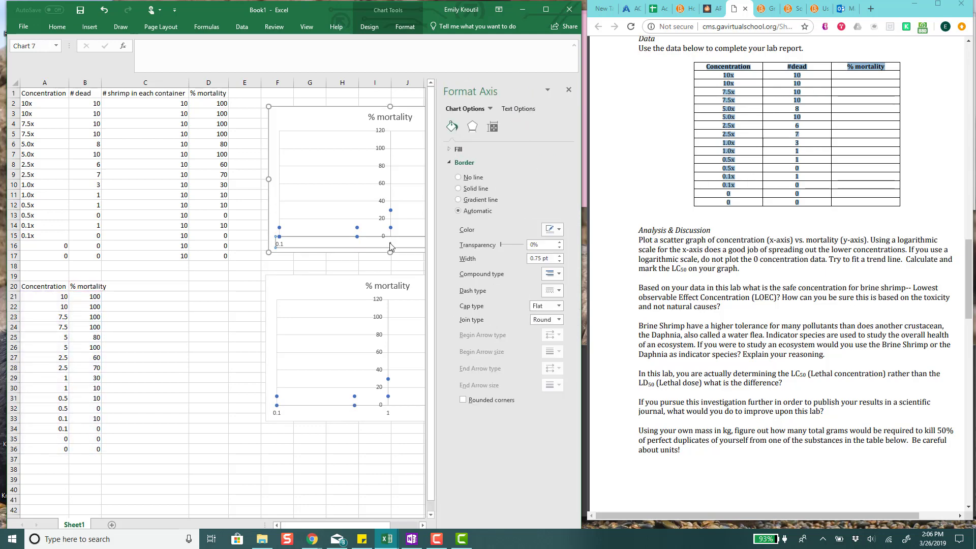
{"action": "left_click", "coordinate": [568, 89]}
{"action": "double_click", "coordinate": [502, 245]}
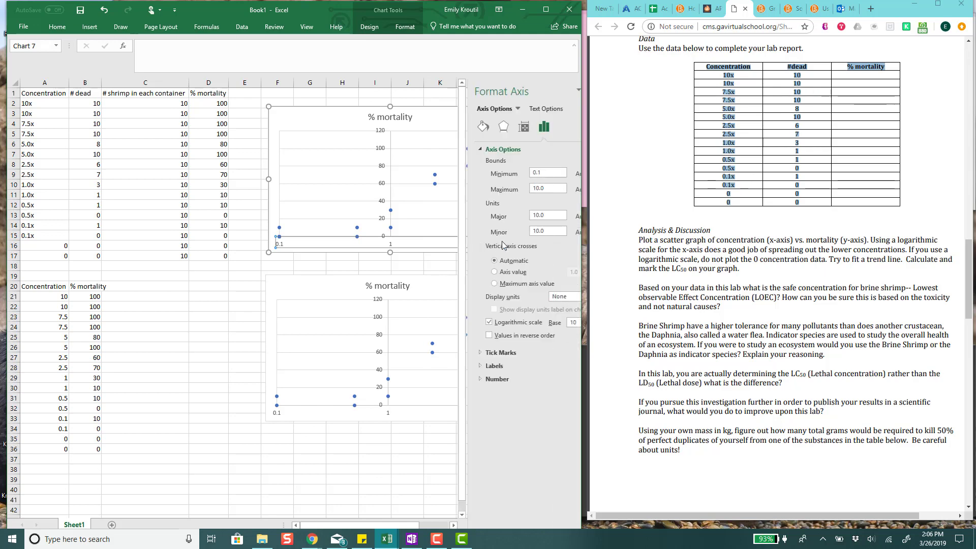
{"action": "left_click", "coordinate": [486, 322]}
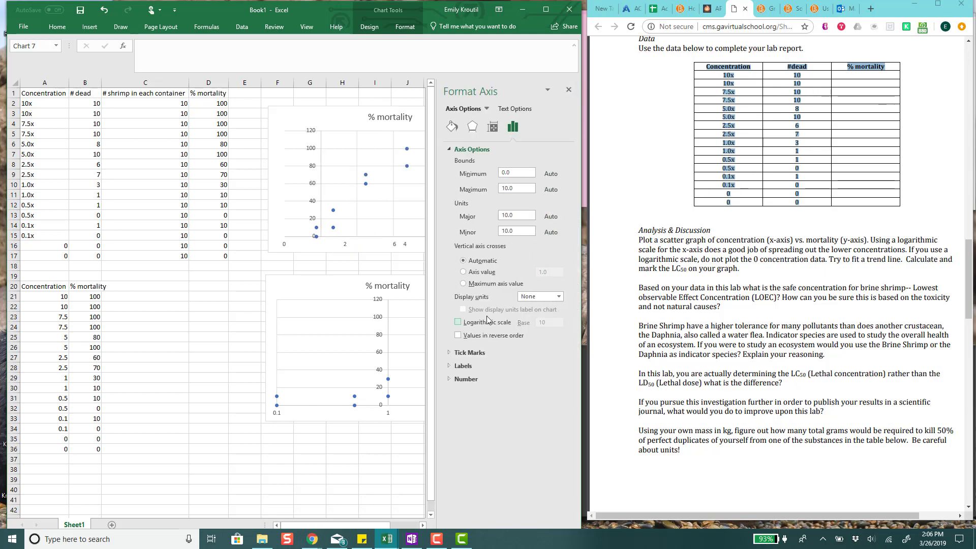
{"action": "left_click", "coordinate": [569, 90]}
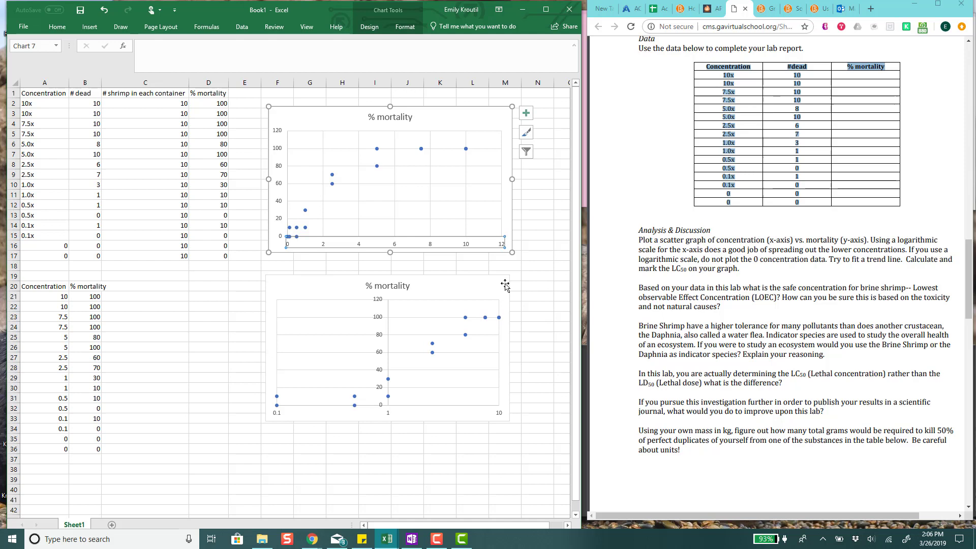
- Add axis titles and a trendline to the upper chart, changing the trendline to a moving average
{"action": "left_click", "coordinate": [528, 115]}
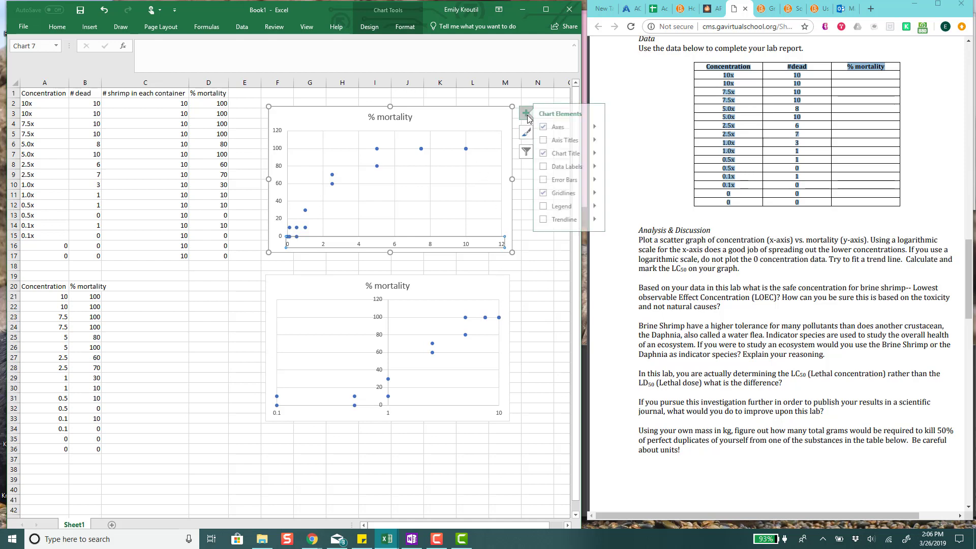
{"action": "left_click", "coordinate": [550, 141]}
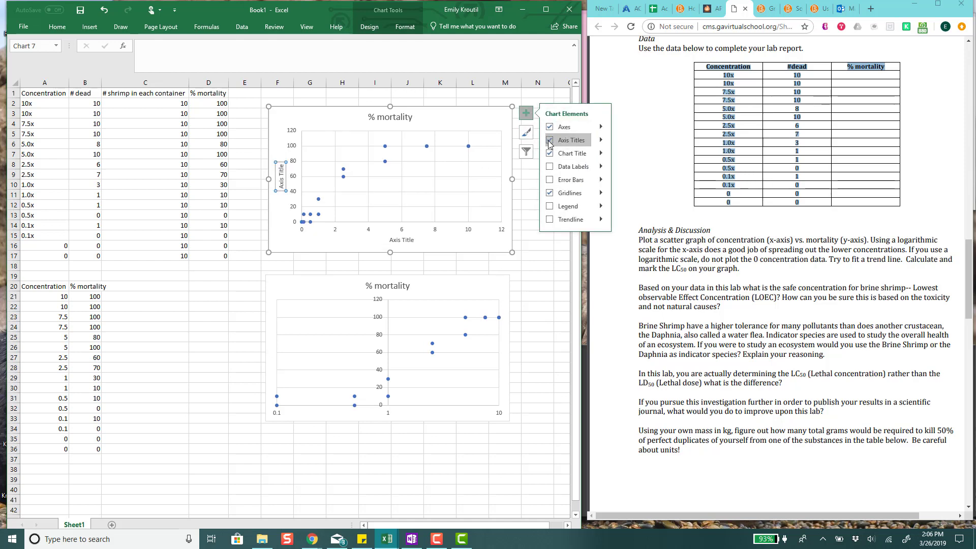
{"action": "left_click", "coordinate": [558, 219]}
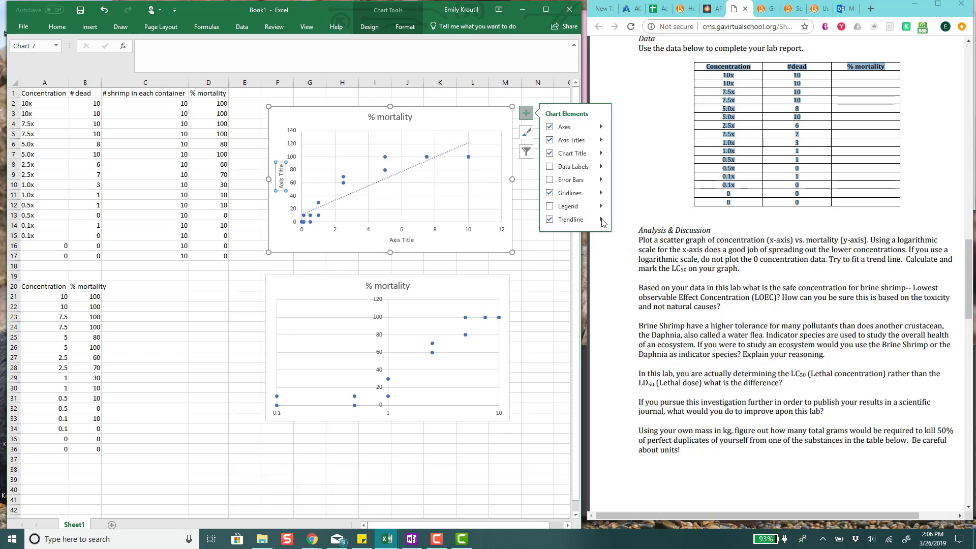
{"action": "left_click", "coordinate": [633, 243]}
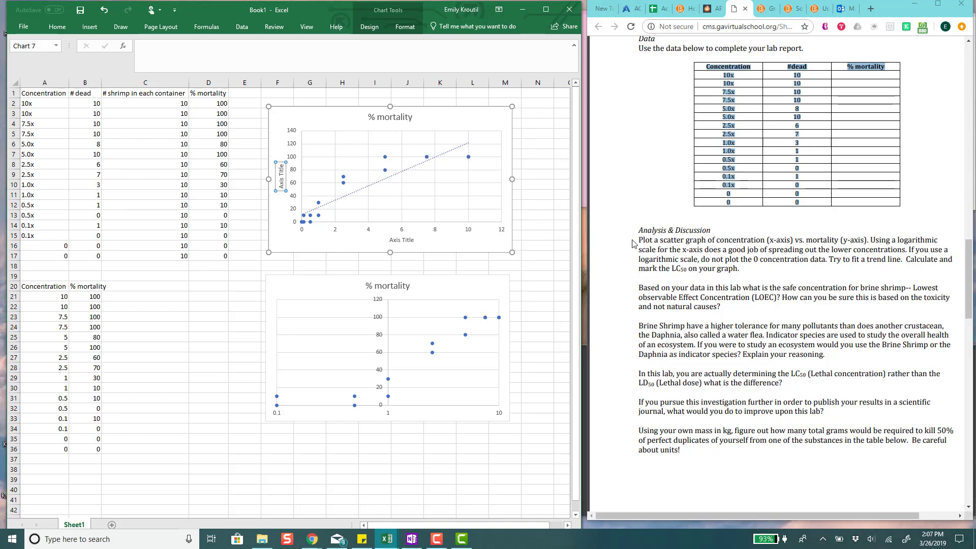
{"action": "left_click", "coordinate": [479, 258]}
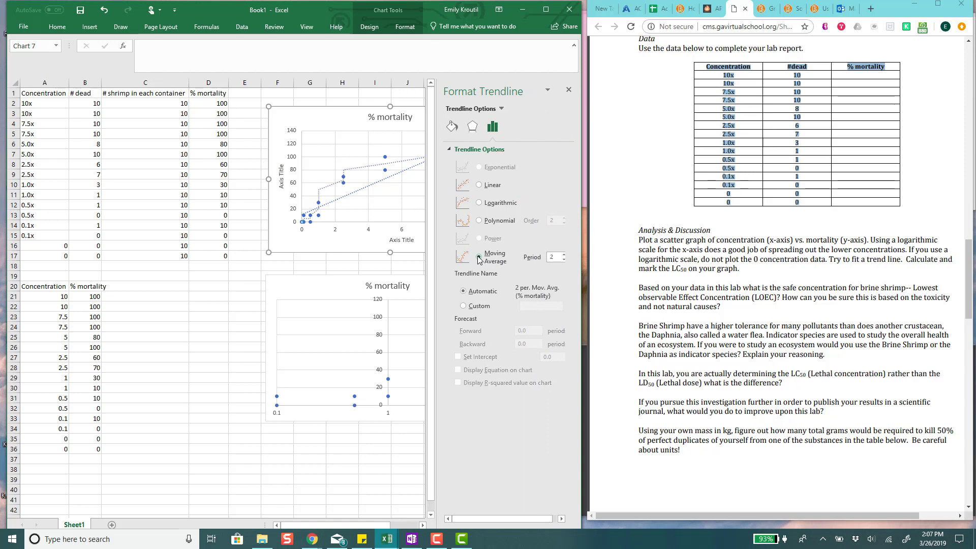
- After a logarithmic fit fails on zero values, give the upper chart a polynomial trendline and delete the straight one
{"action": "left_click", "coordinate": [480, 202]}
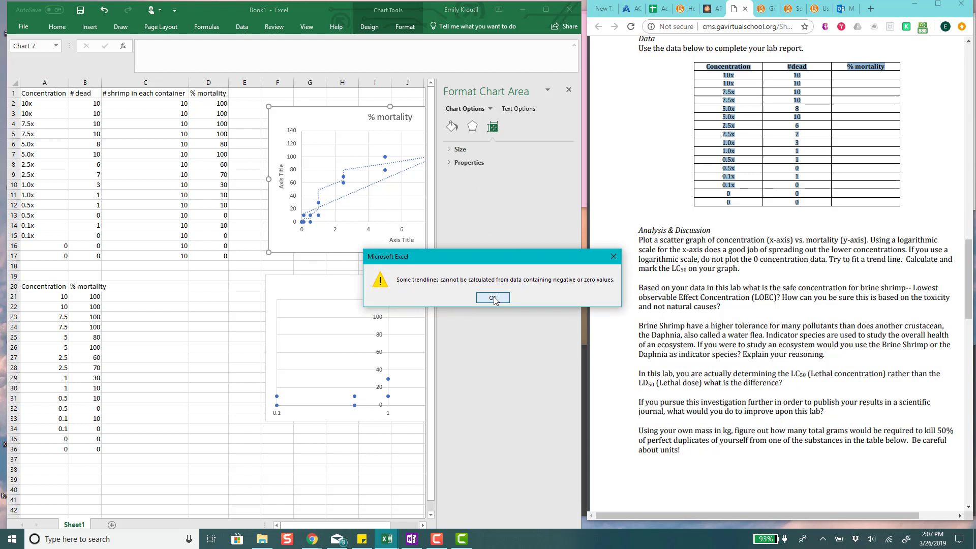
{"action": "left_click", "coordinate": [496, 298]}
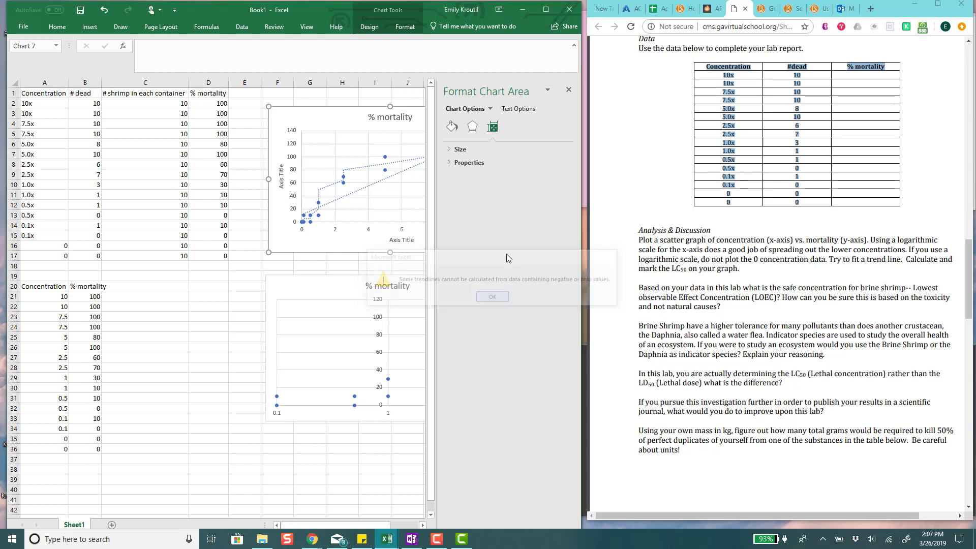
{"action": "left_click", "coordinate": [569, 90]}
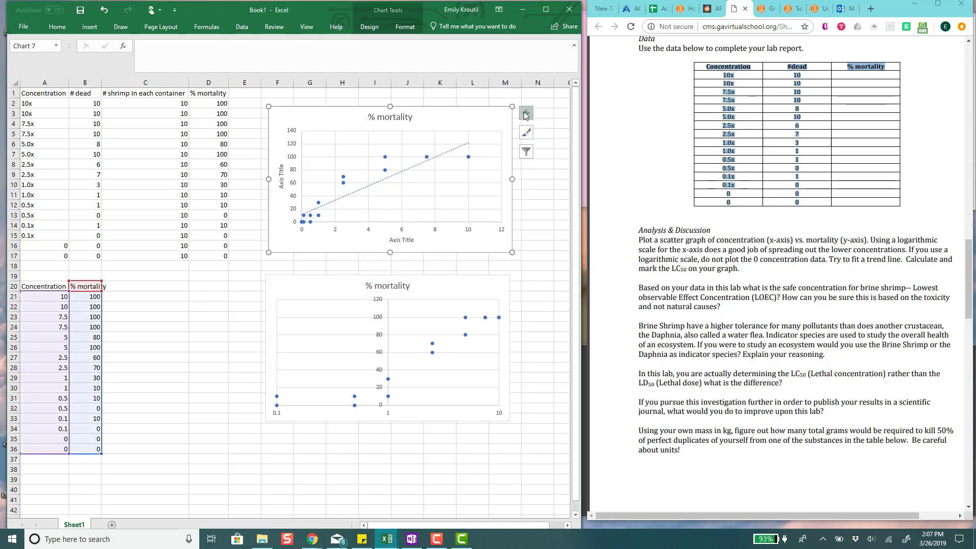
{"action": "left_click", "coordinate": [527, 113]}
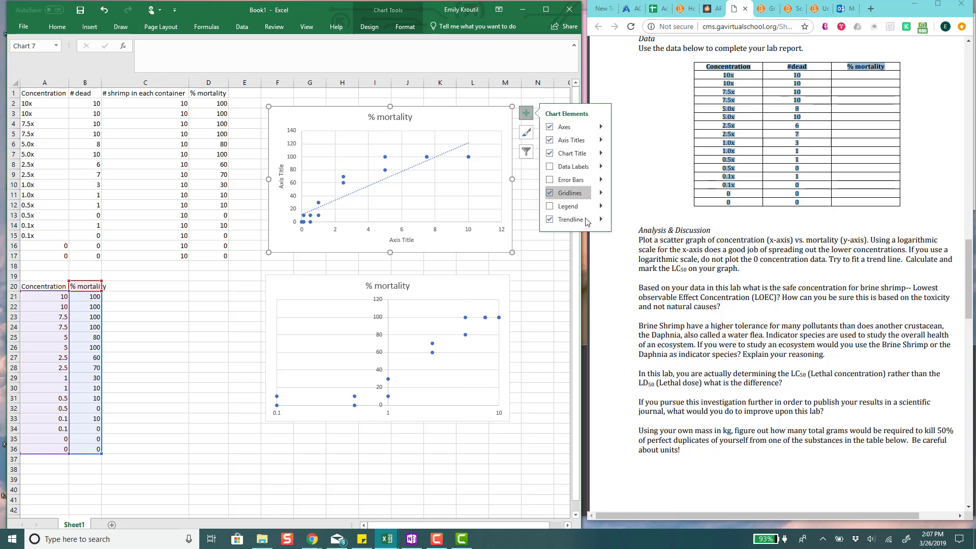
{"action": "left_click", "coordinate": [601, 219]}
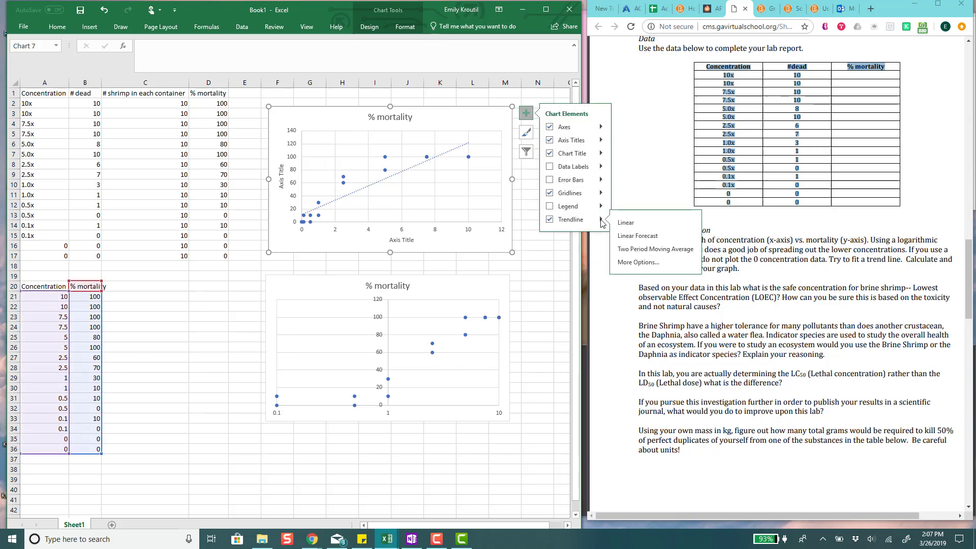
{"action": "left_click", "coordinate": [630, 263]}
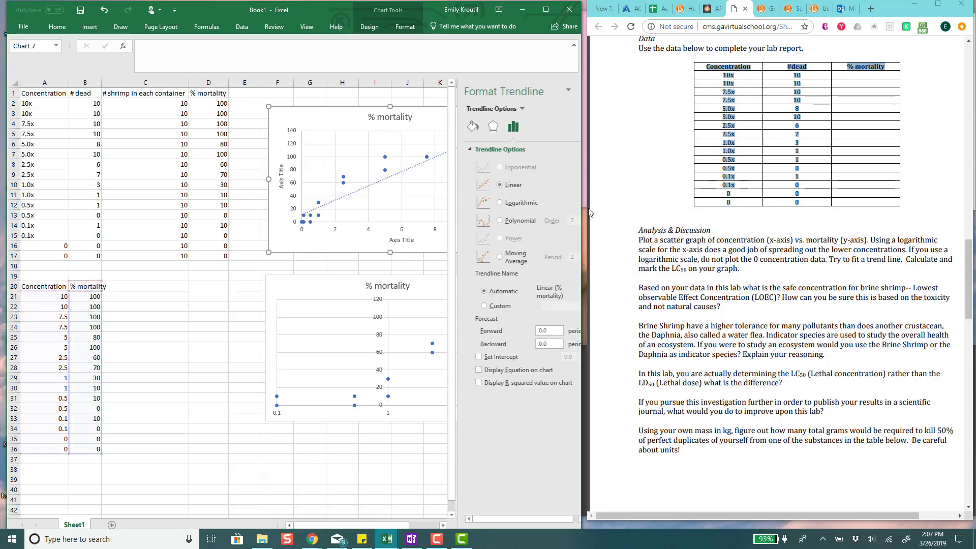
{"action": "left_click", "coordinate": [508, 221]}
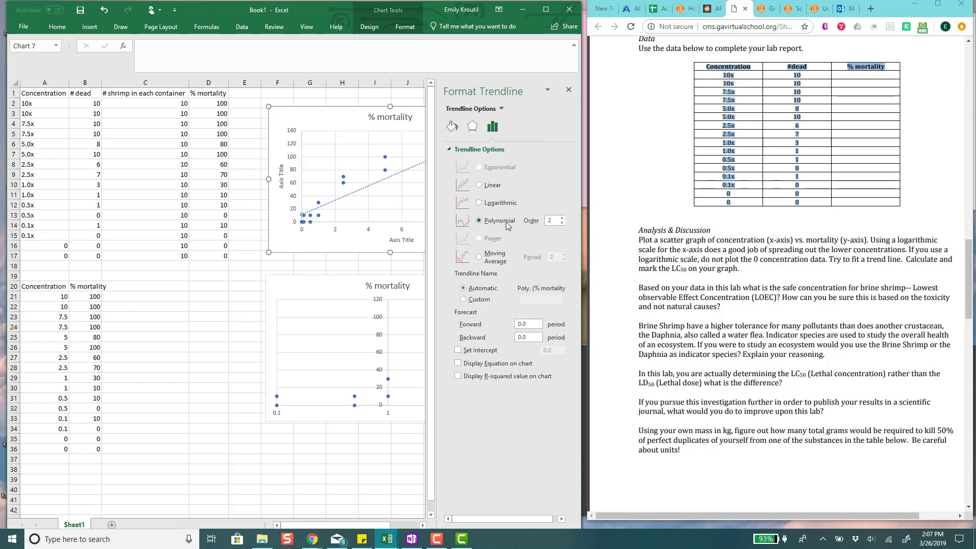
{"action": "left_click", "coordinate": [364, 192]}
{"action": "key", "text": "Delete"}
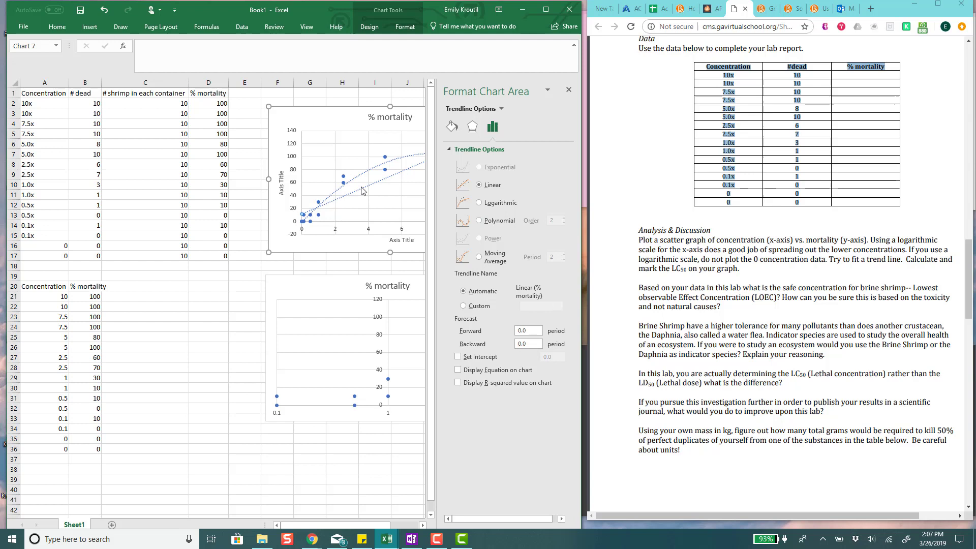
{"action": "left_click", "coordinate": [568, 90]}
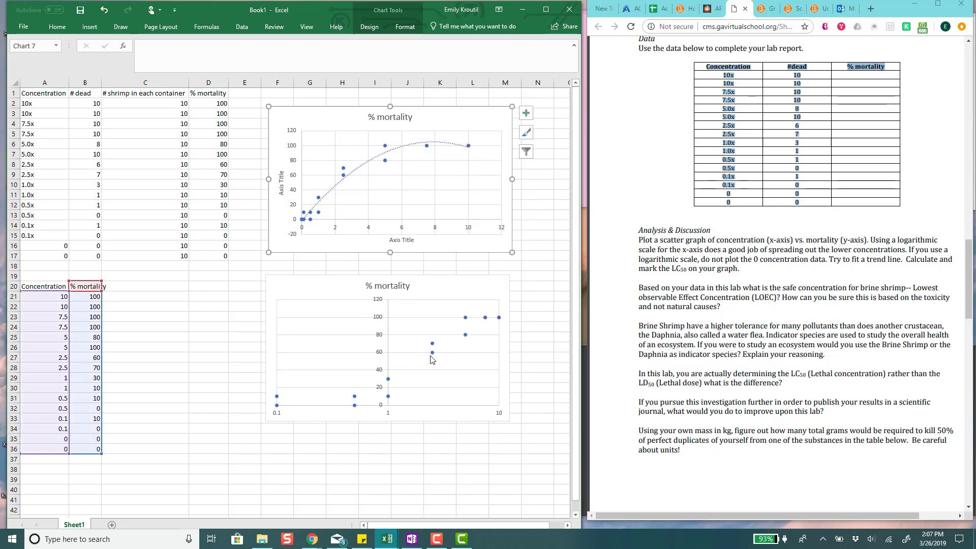
- Add a trendline and axis titles to the lower log-scale chart, trying a logarithmic fit
{"action": "left_click", "coordinate": [511, 292]}
{"action": "left_click", "coordinate": [499, 287]}
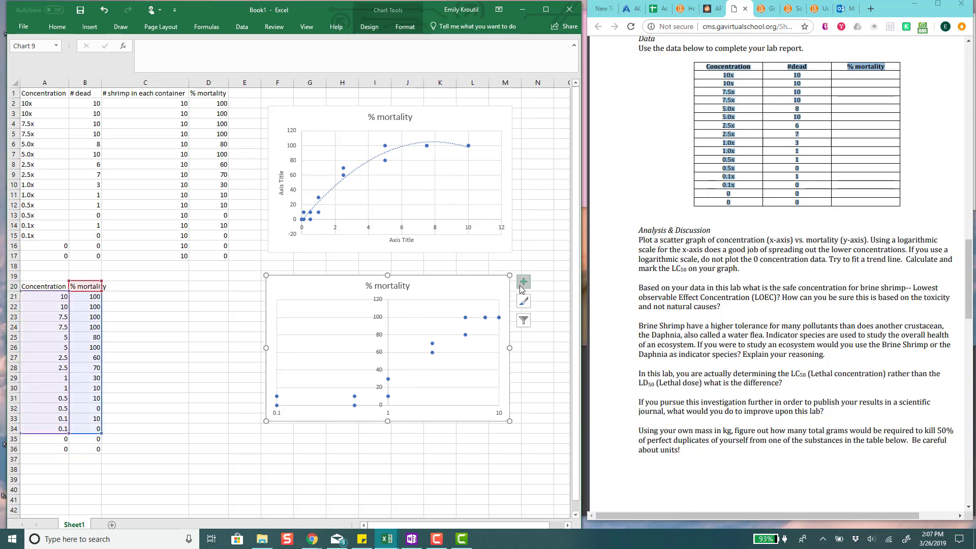
{"action": "left_click", "coordinate": [523, 283]}
{"action": "left_click", "coordinate": [566, 388]}
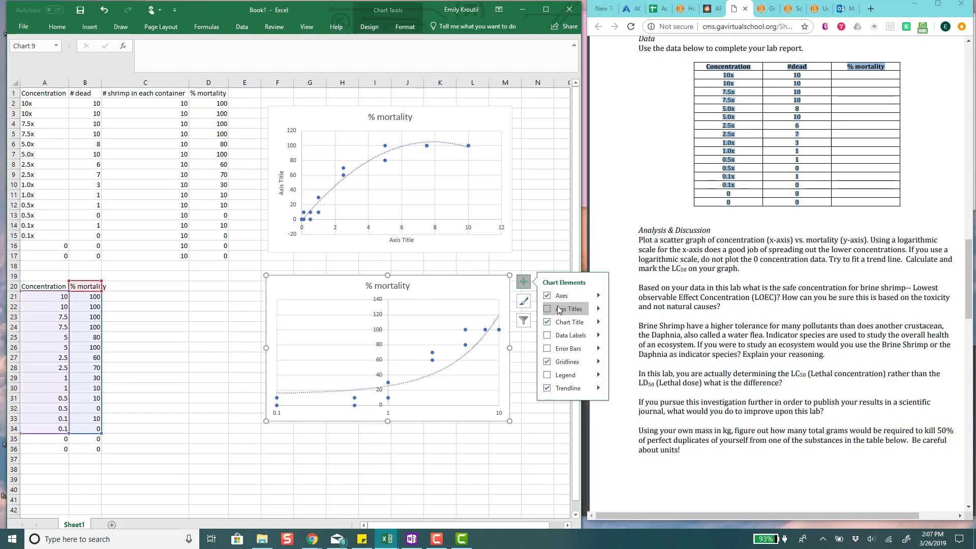
{"action": "left_click", "coordinate": [565, 308]}
{"action": "left_click", "coordinate": [599, 389]}
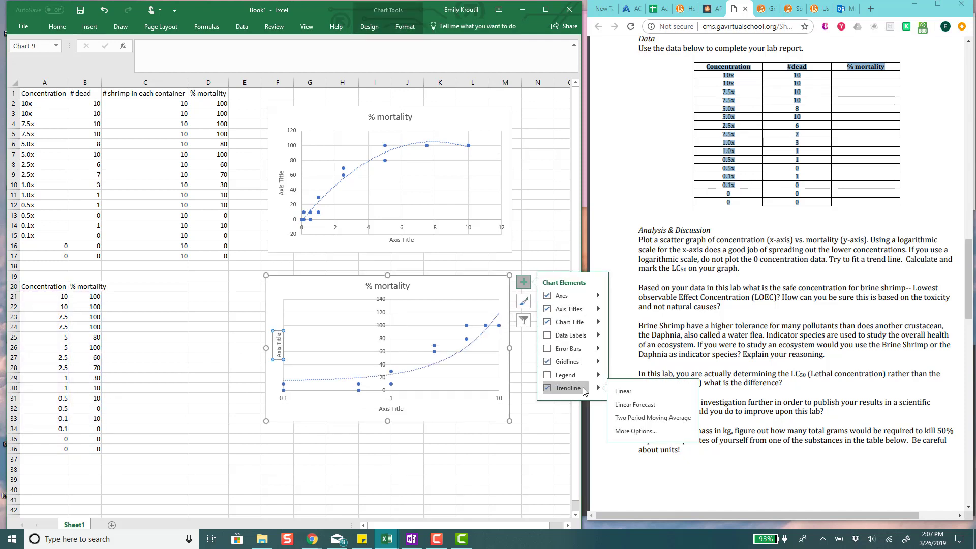
{"action": "left_click", "coordinate": [637, 432]}
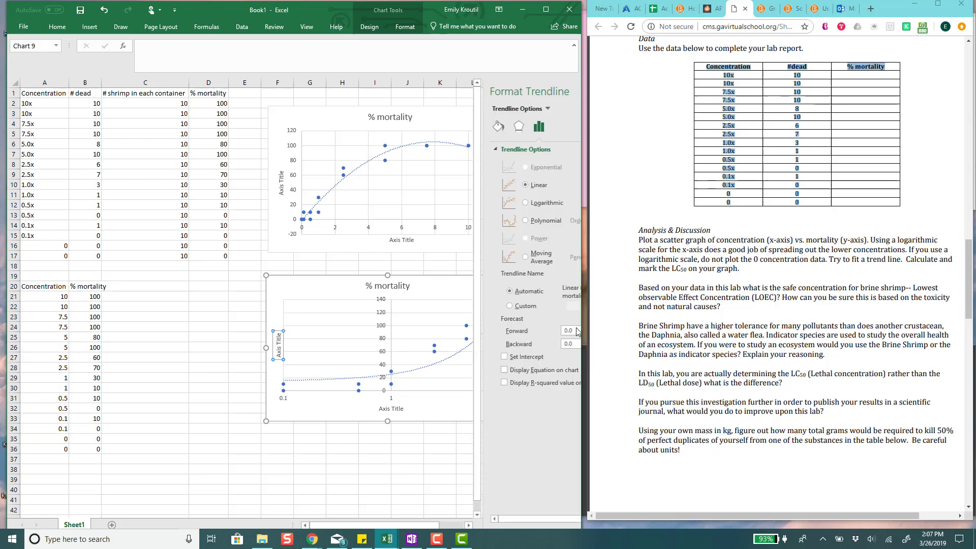
{"action": "left_click", "coordinate": [488, 203]}
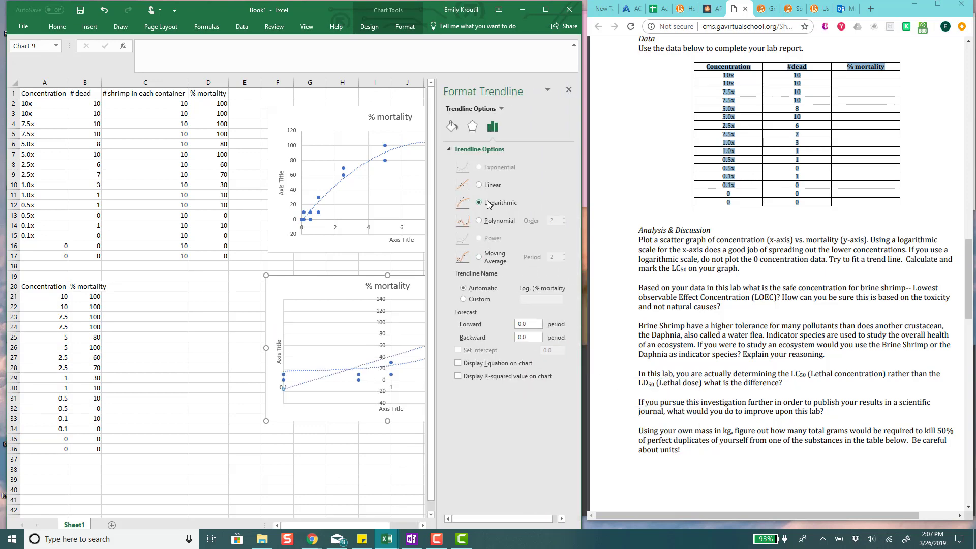
- Delete the lower chart's leftover straight trendline and switch its trendline to polynomial
{"action": "left_click", "coordinate": [402, 382]}
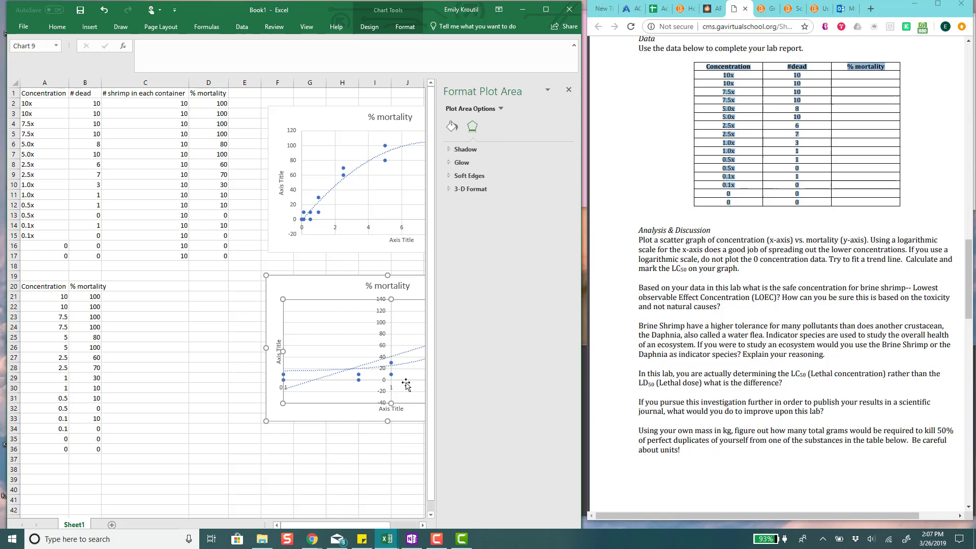
{"action": "left_click", "coordinate": [569, 91]}
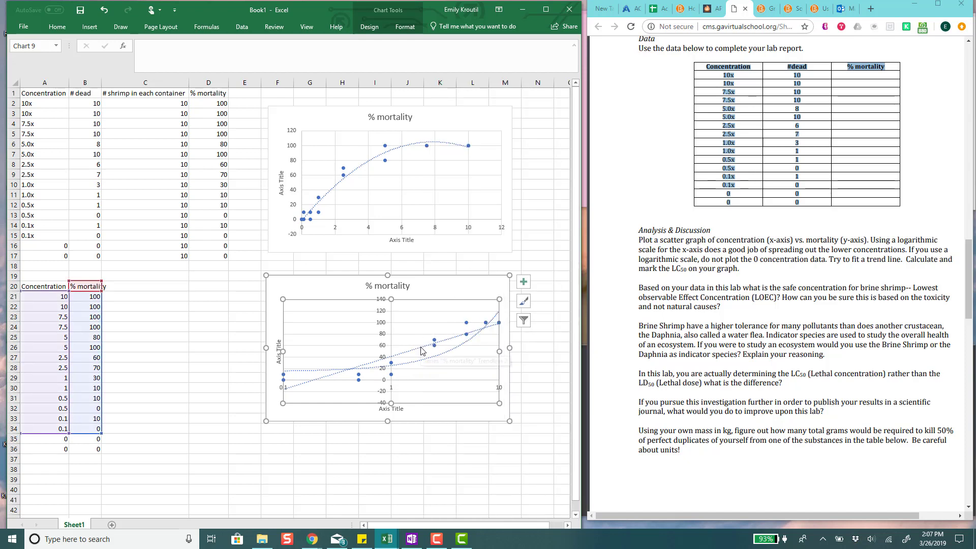
{"action": "left_click", "coordinate": [421, 351]}
{"action": "key", "text": "Delete"}
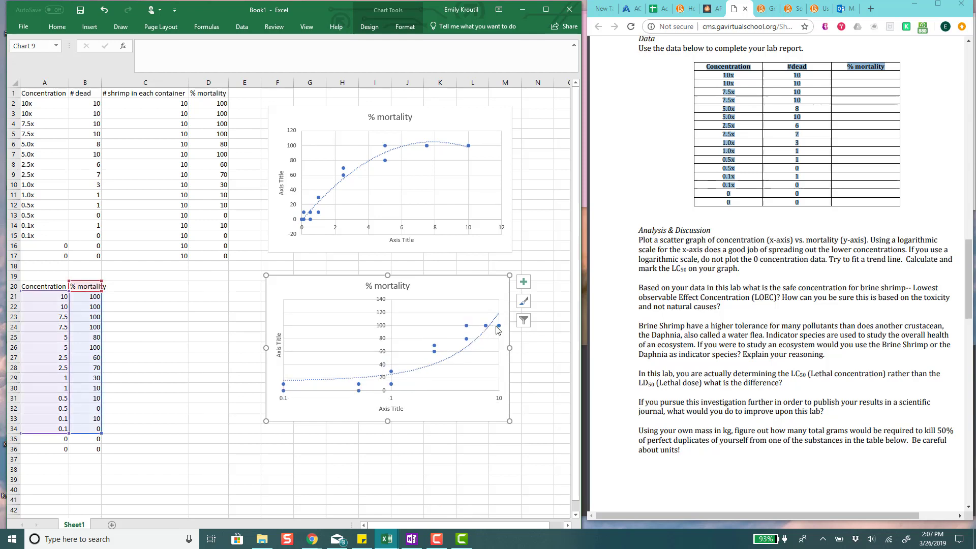
{"action": "left_click", "coordinate": [523, 281]}
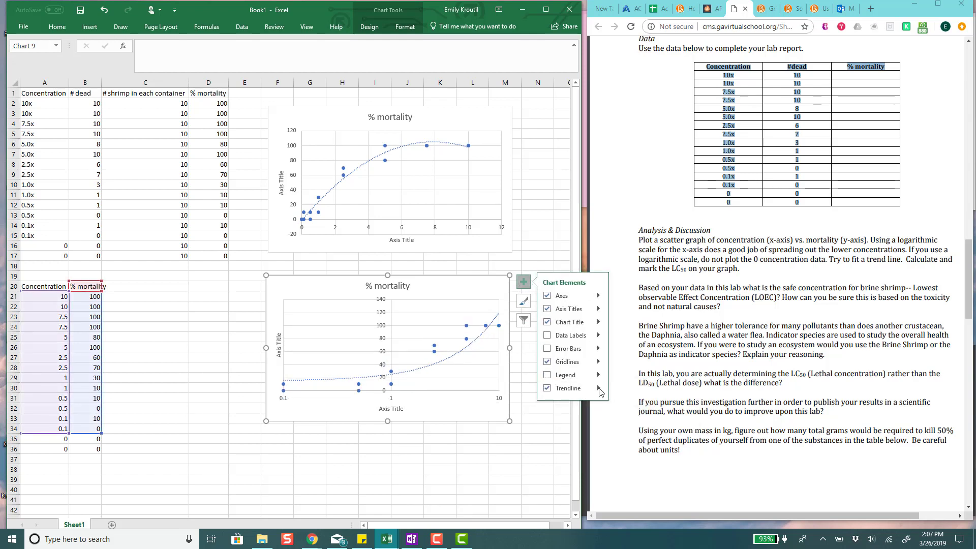
{"action": "mouse_move", "coordinate": [600, 392]}
{"action": "left_click", "coordinate": [628, 437]}
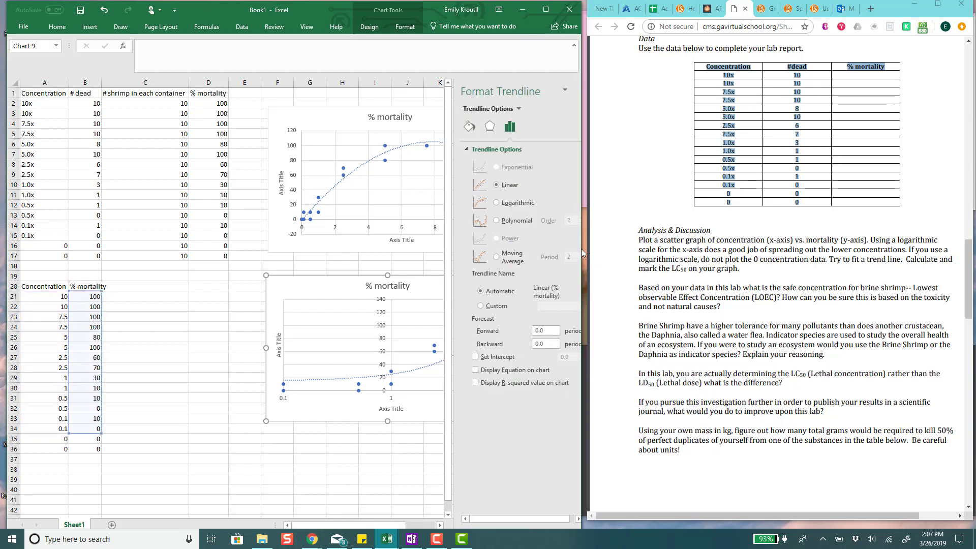
{"action": "left_click", "coordinate": [496, 262]}
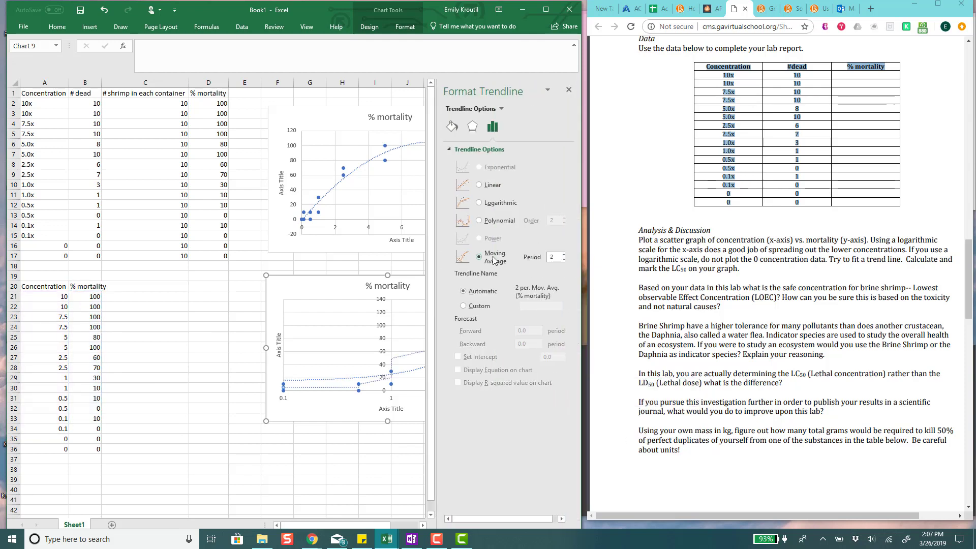
{"action": "left_click", "coordinate": [496, 224]}
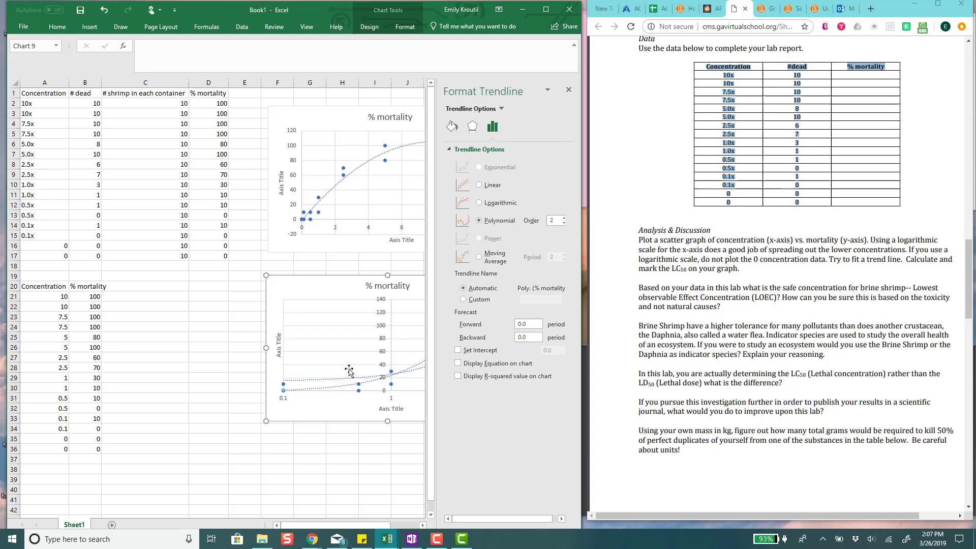
{"action": "left_click", "coordinate": [569, 90]}
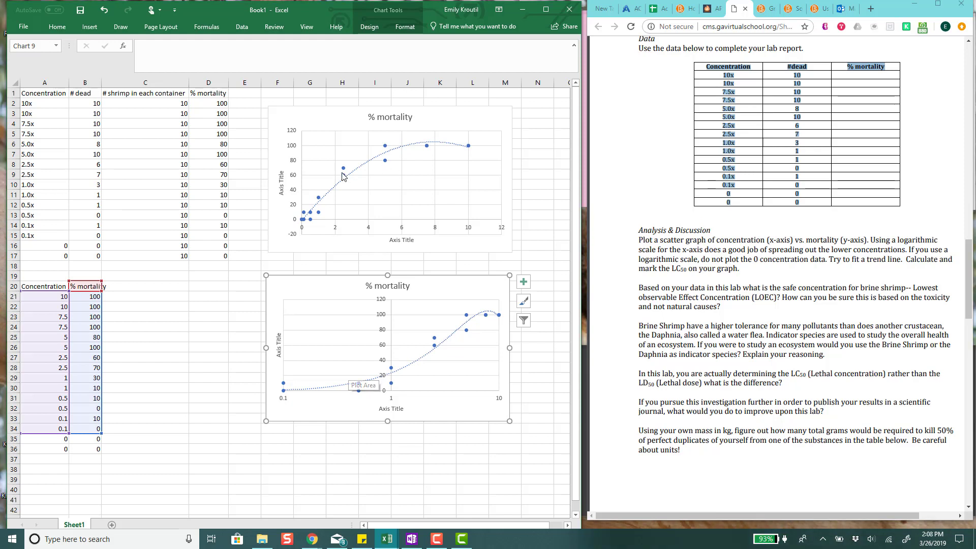
- Open the Format Trendline pane for the upper chart's order-2 polynomial trendline
{"action": "left_click", "coordinate": [508, 173]}
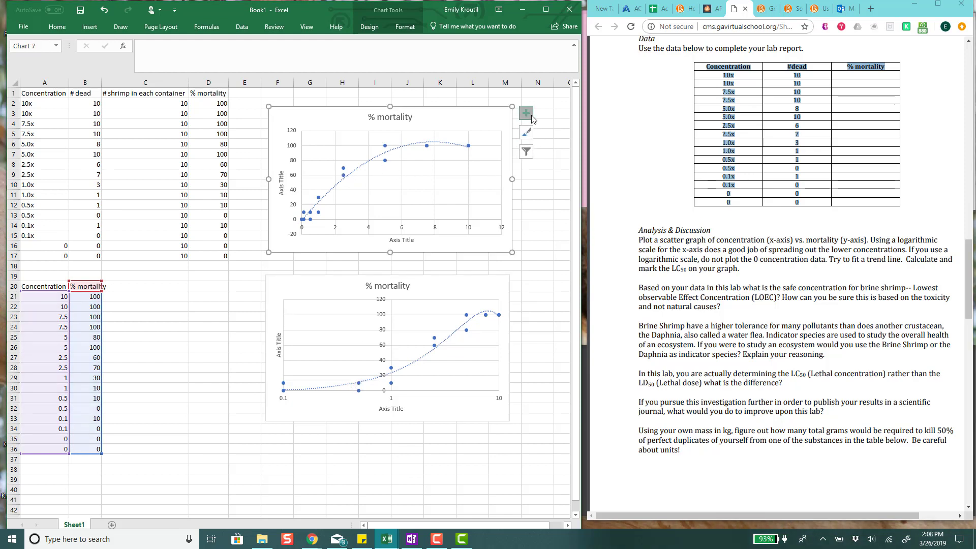
{"action": "left_click", "coordinate": [527, 113]}
{"action": "left_click", "coordinate": [601, 219]}
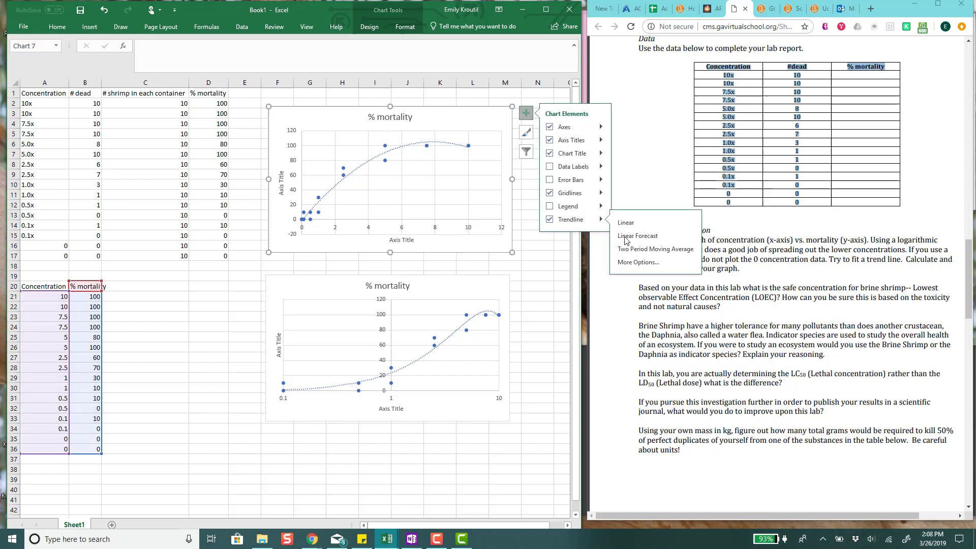
{"action": "left_click", "coordinate": [636, 263]}
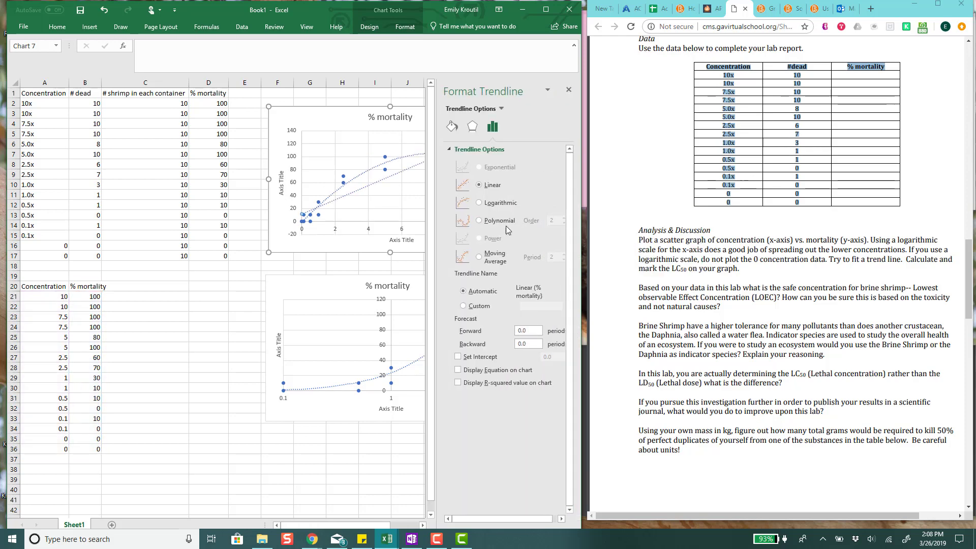
{"action": "left_click", "coordinate": [569, 90]}
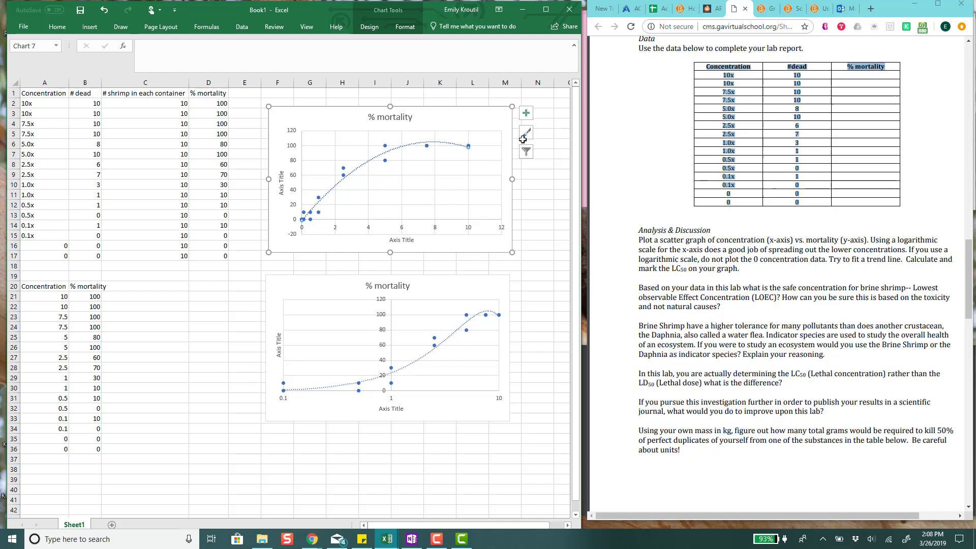
{"action": "left_click", "coordinate": [526, 113]}
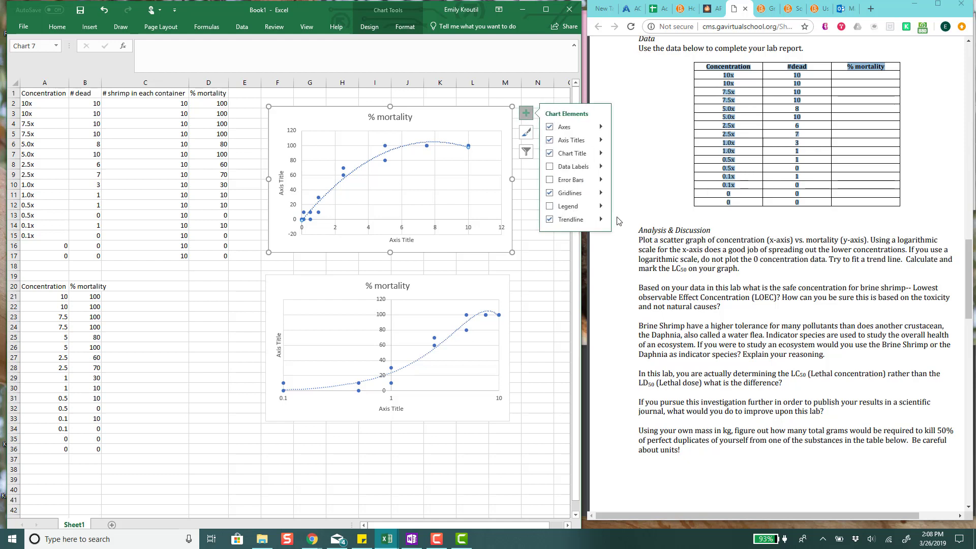
{"action": "left_click", "coordinate": [601, 220]}
{"action": "left_click", "coordinate": [636, 263]}
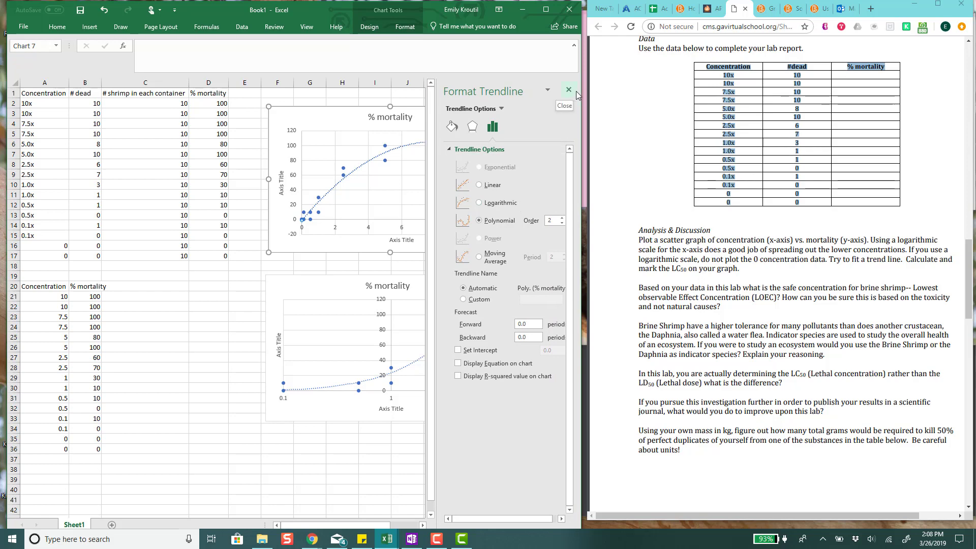
- Label the lower chart's axes 'Concentration' and '% mortality'
{"action": "left_click", "coordinate": [576, 90]}
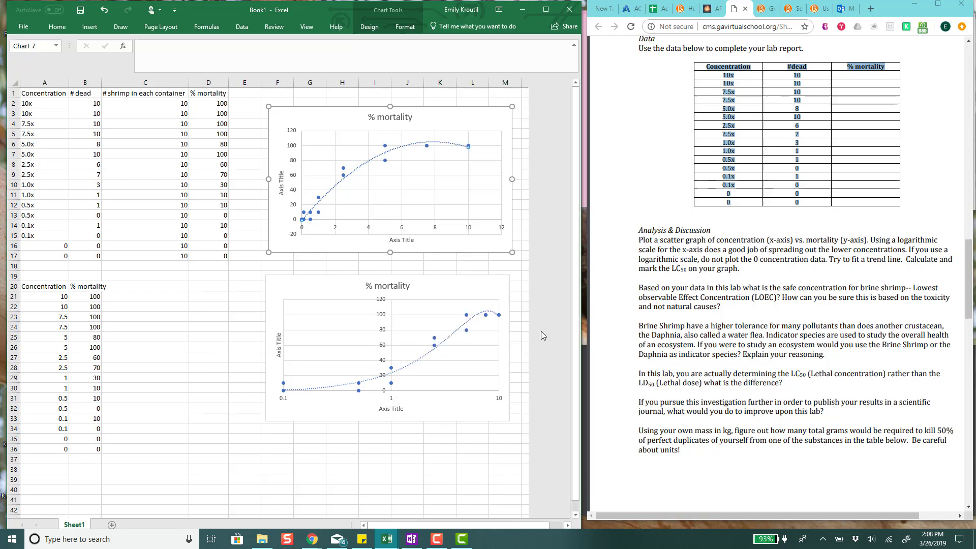
{"action": "double_click", "coordinate": [404, 410]}
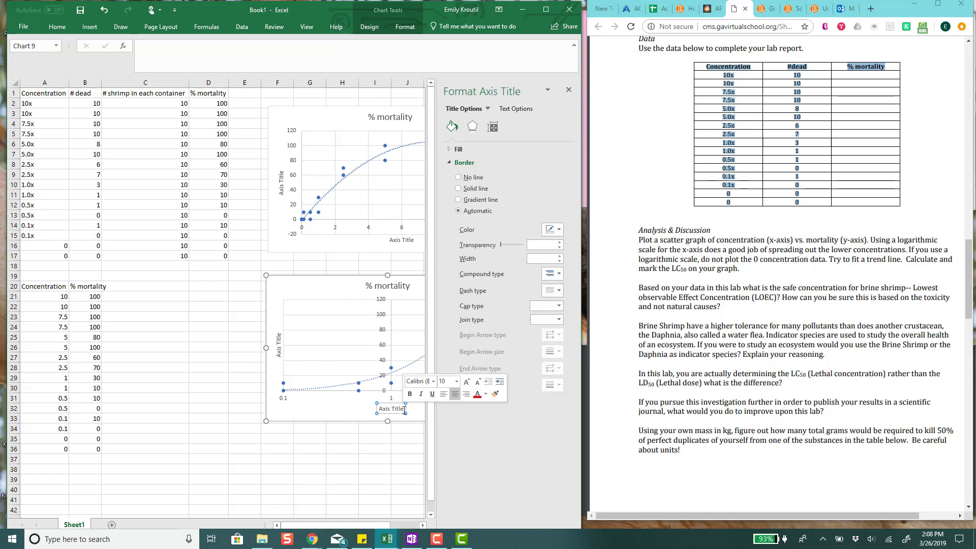
{"action": "left_click_drag", "start_coordinate": [404, 411], "coordinate": [378, 410]}
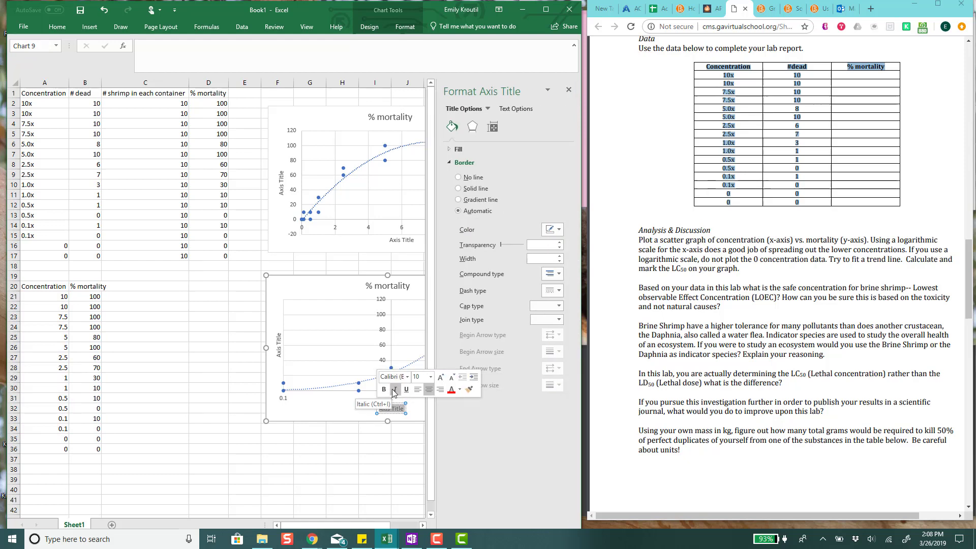
{"action": "type", "text": "Co"}
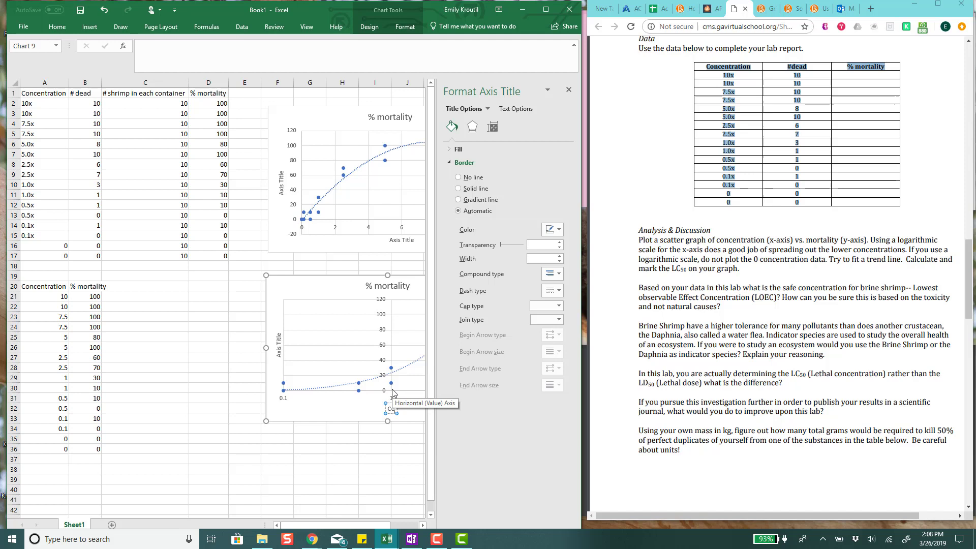
{"action": "type", "text": "ncentration"}
{"action": "left_click", "coordinate": [279, 348]}
{"action": "double_click", "coordinate": [279, 349]}
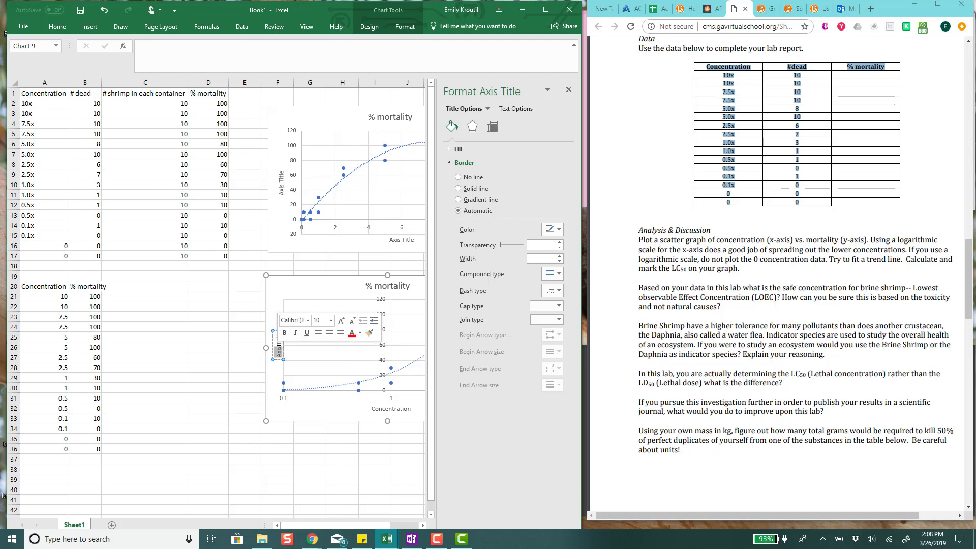
{"action": "key", "text": "ctrl+a"}
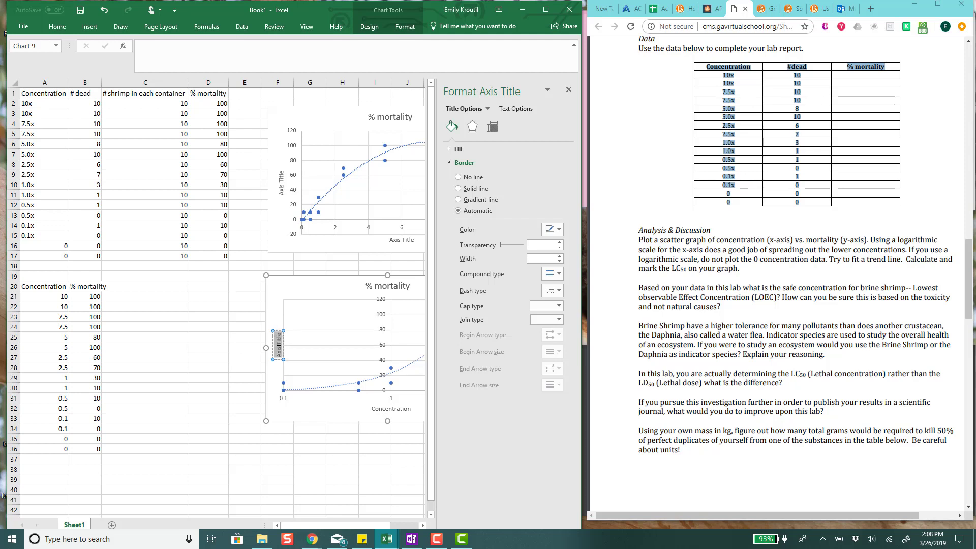
{"action": "type", "text": "% mortality"}
- Retitle the lower chart 'Percent Mortality vs. Concentration'
{"action": "left_click", "coordinate": [399, 286]}
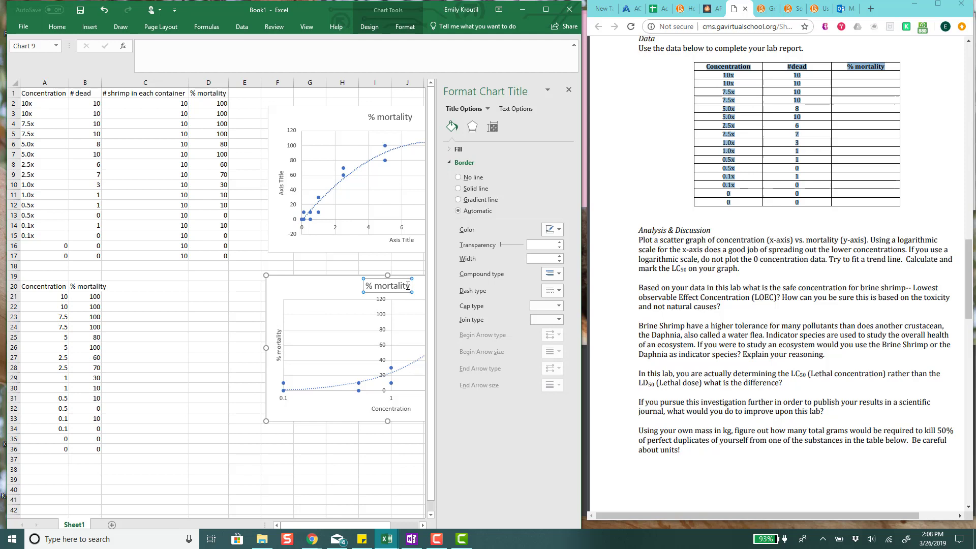
{"action": "double_click", "coordinate": [409, 286]}
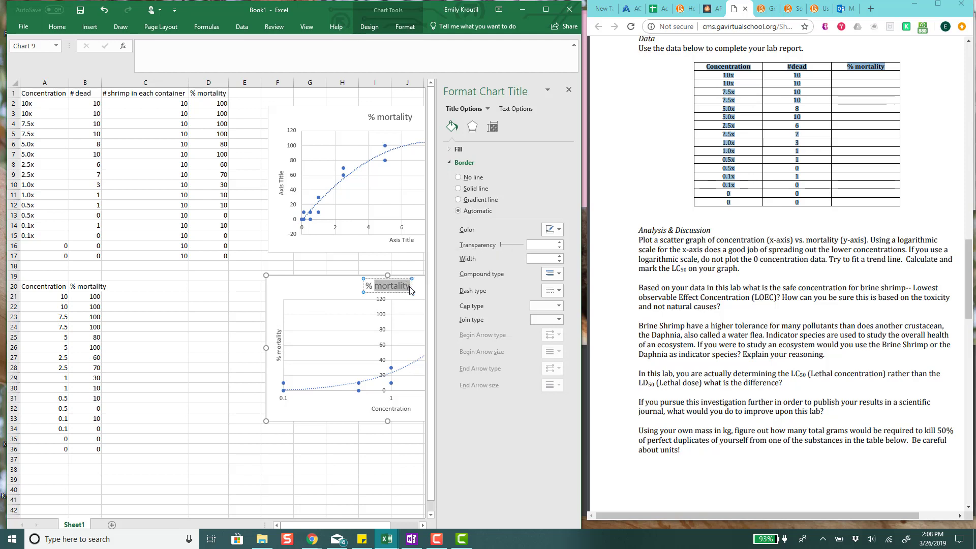
{"action": "type", "text": "Percent"}
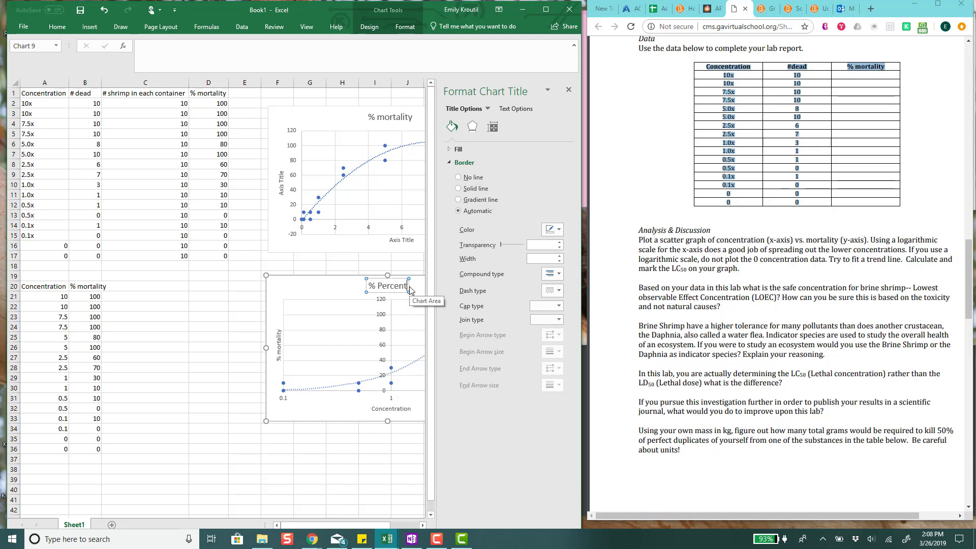
{"action": "key", "text": "BackSpace"}
{"action": "key", "text": "BackSpace"}
{"action": "key", "text": "BackSpace"}
{"action": "key", "text": "BackSpace"}
{"action": "key", "text": "BackSpace"}
{"action": "key", "text": "BackSpace"}
{"action": "key", "text": "BackSpace"}
{"action": "key", "text": "BackSpace"}
{"action": "key", "text": "BackSpace"}
{"action": "type", "text": "Percent Mortality vs"}
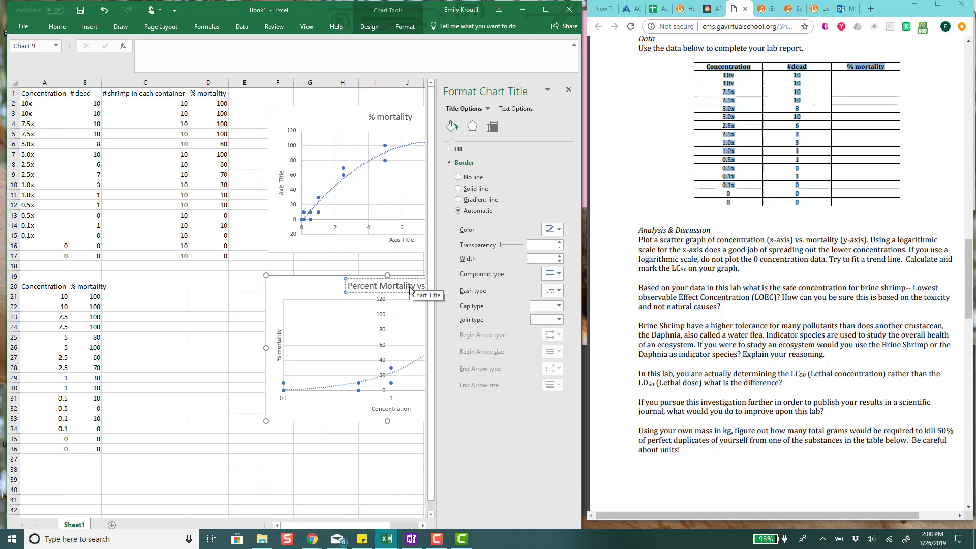
{"action": "type", "text": ". Concentration"}
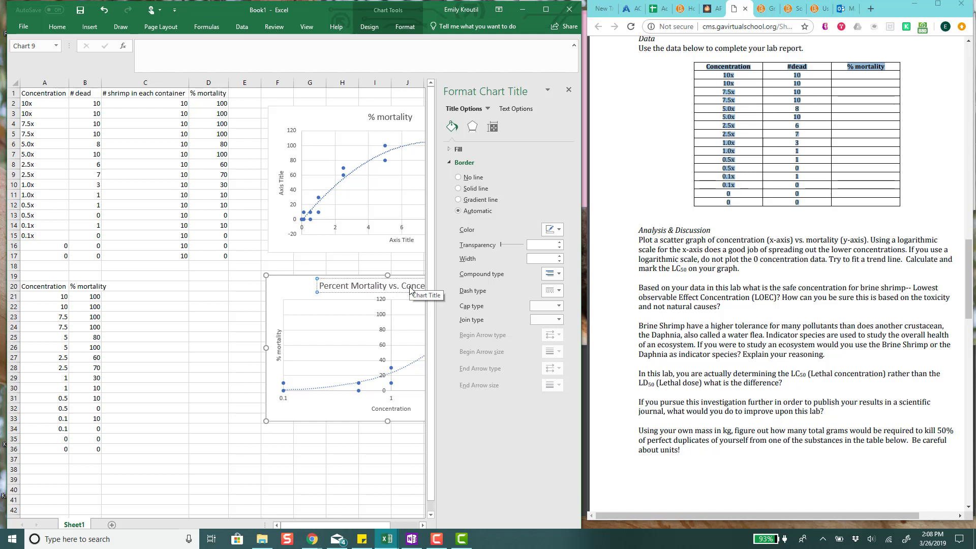
{"action": "left_click", "coordinate": [569, 90]}
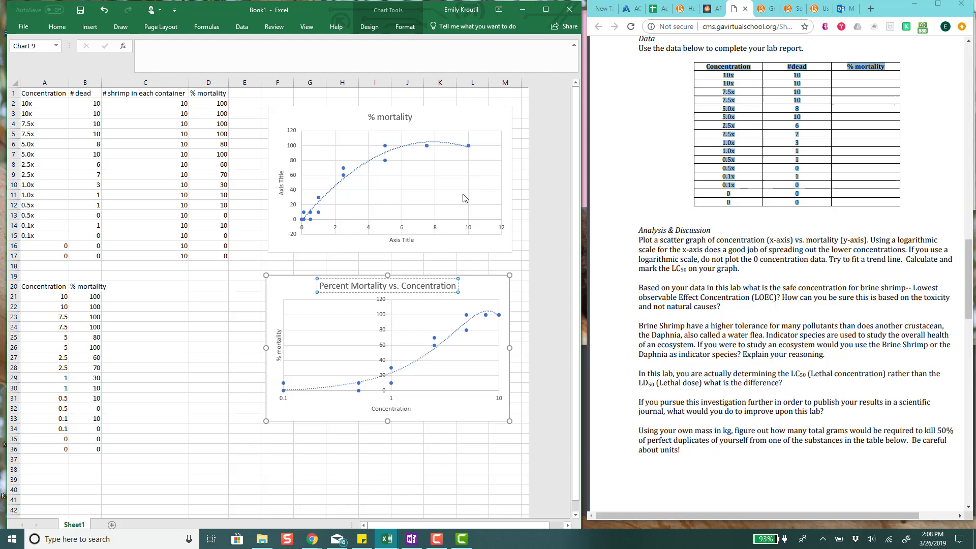
{"action": "left_click", "coordinate": [407, 322]}
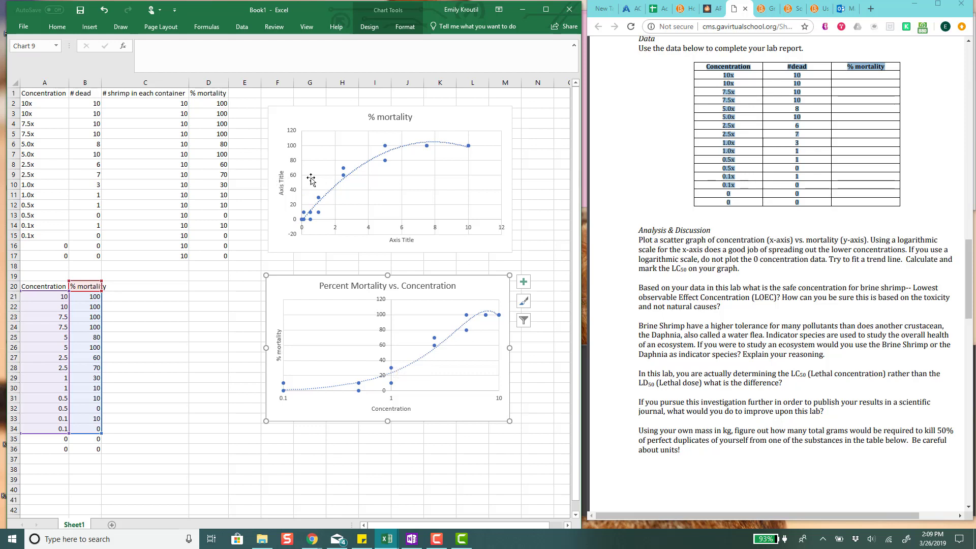
- Select the red pen from the Draw tab
{"action": "left_click", "coordinate": [90, 26]}
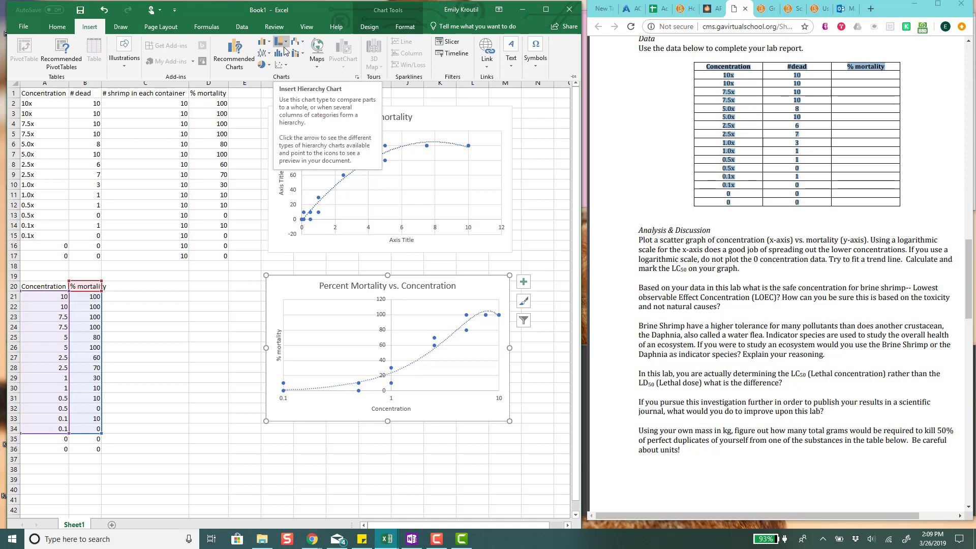
{"action": "left_click", "coordinate": [121, 26]}
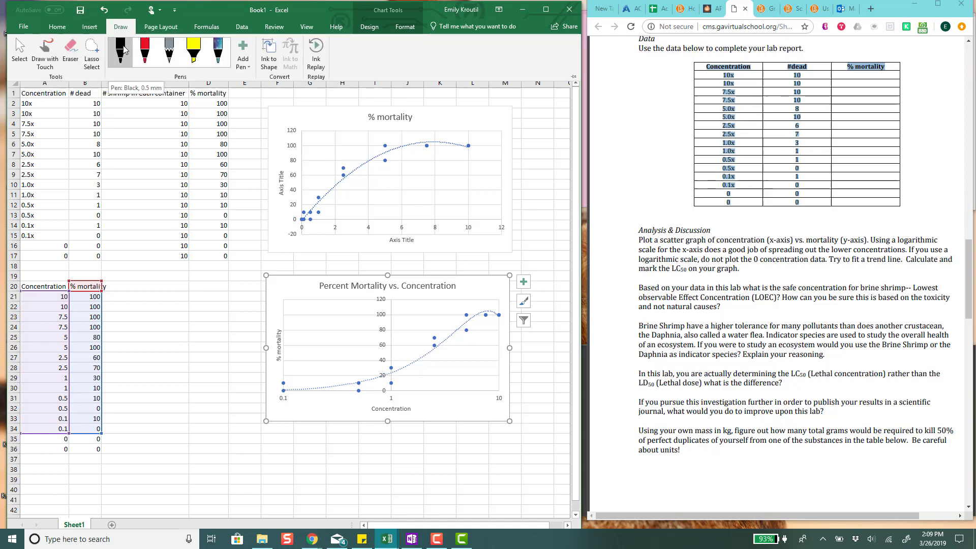
{"action": "left_click", "coordinate": [145, 51]}
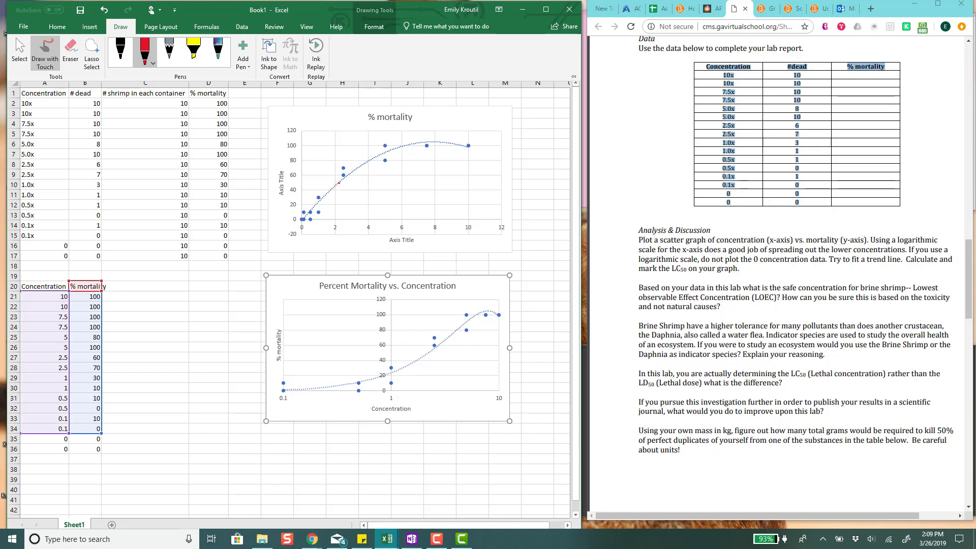
{"action": "key", "text": "Escape"}
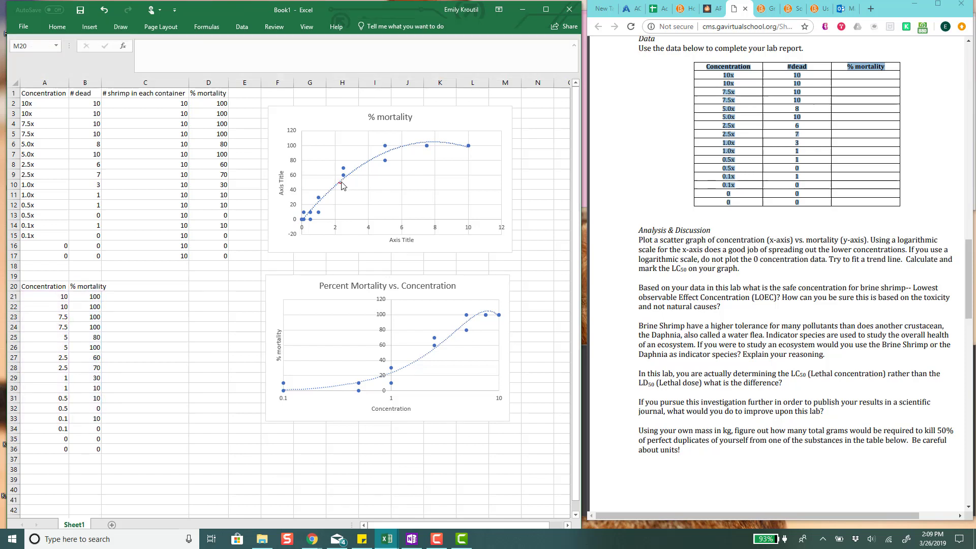
- Ink red marks at 50% mortality on both trendlines and circle the #dead values 6, 7 and 3
{"action": "left_click_drag", "start_coordinate": [339, 182], "coordinate": [340, 184]}
{"action": "left_click_drag", "start_coordinate": [430, 353], "coordinate": [429, 350]}
{"action": "mouse_move", "coordinate": [118, 159]}
{"action": "left_mouse_down"}
{"action": "mouse_move", "coordinate": [81, 168]}
{"action": "mouse_move", "coordinate": [80, 179]}
{"action": "mouse_move", "coordinate": [128, 181]}
{"action": "mouse_move", "coordinate": [119, 162]}
{"action": "left_mouse_up"}
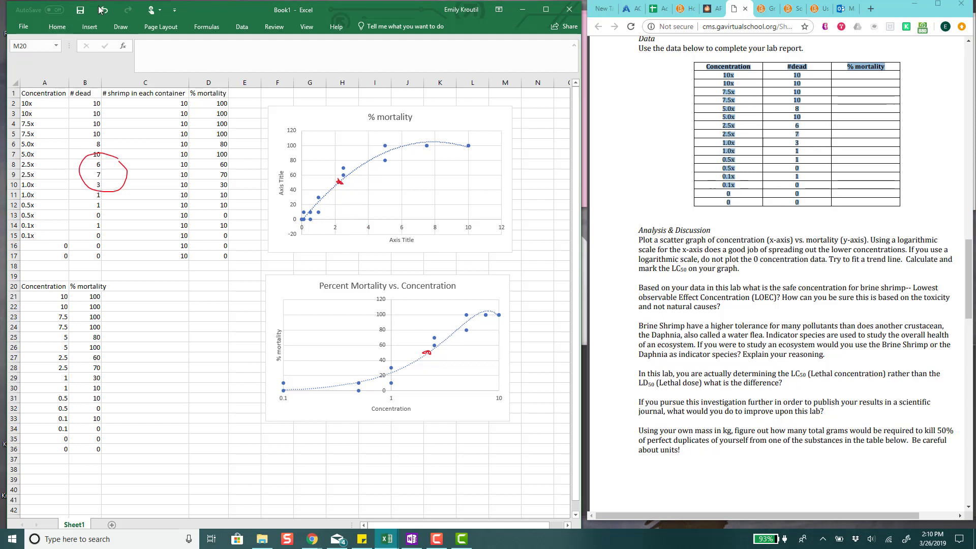
- Open and close the red pen's thickness and colour options
{"action": "left_click", "coordinate": [116, 29]}
{"action": "left_click", "coordinate": [145, 52]}
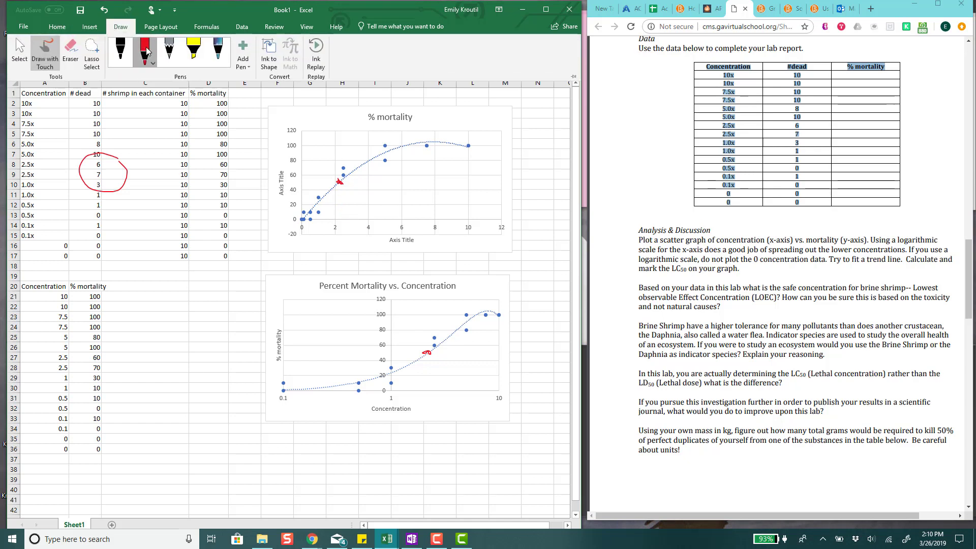
{"action": "left_click", "coordinate": [152, 60]}
{"action": "left_click", "coordinate": [152, 60]}
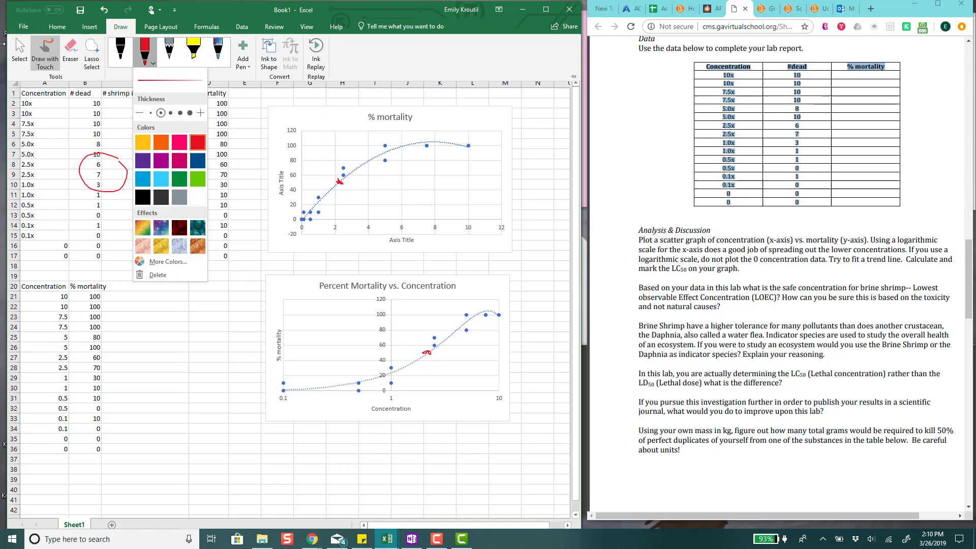
{"action": "left_click", "coordinate": [22, 49]}
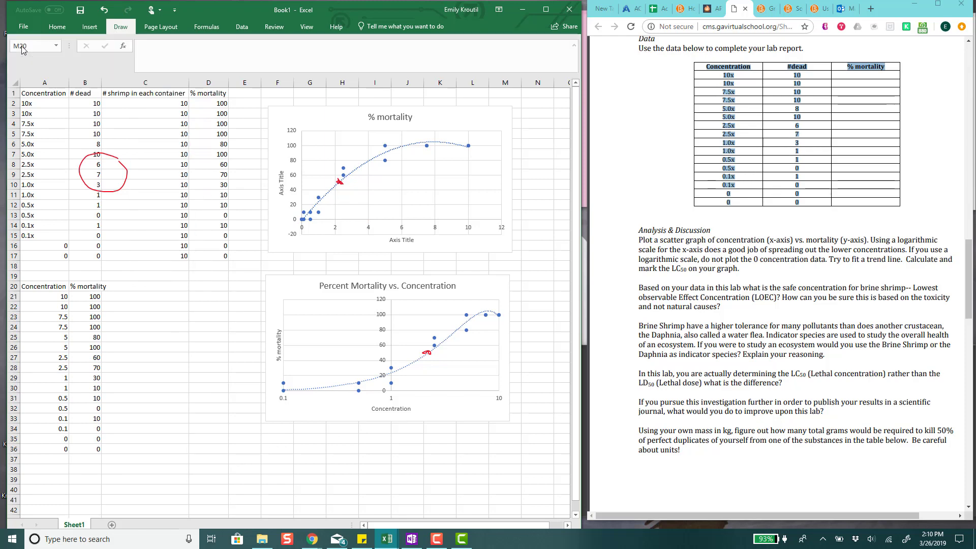
- Set the upper chart's concentration axis major unit to 1 and minor unit to 0.2
{"action": "double_click", "coordinate": [370, 228]}
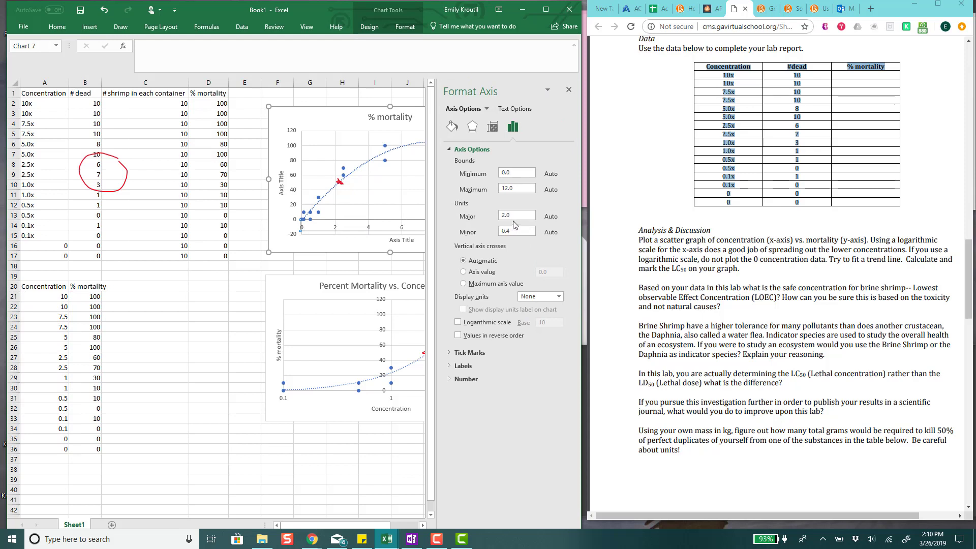
{"action": "left_click", "coordinate": [506, 217]}
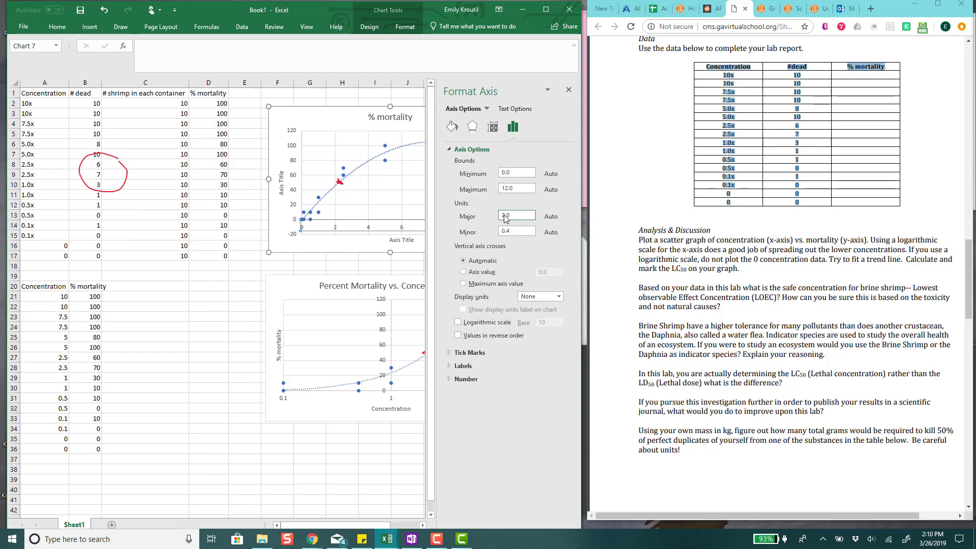
{"action": "type", "text": "1"}
{"action": "key", "text": "Tab"}
{"action": "type", "text": "0.2"}
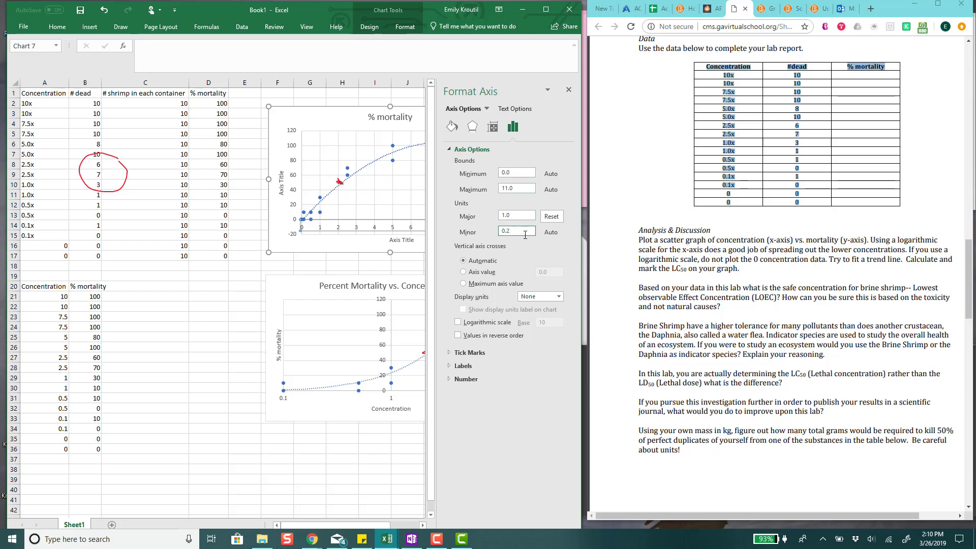
{"action": "left_click", "coordinate": [245, 317]}
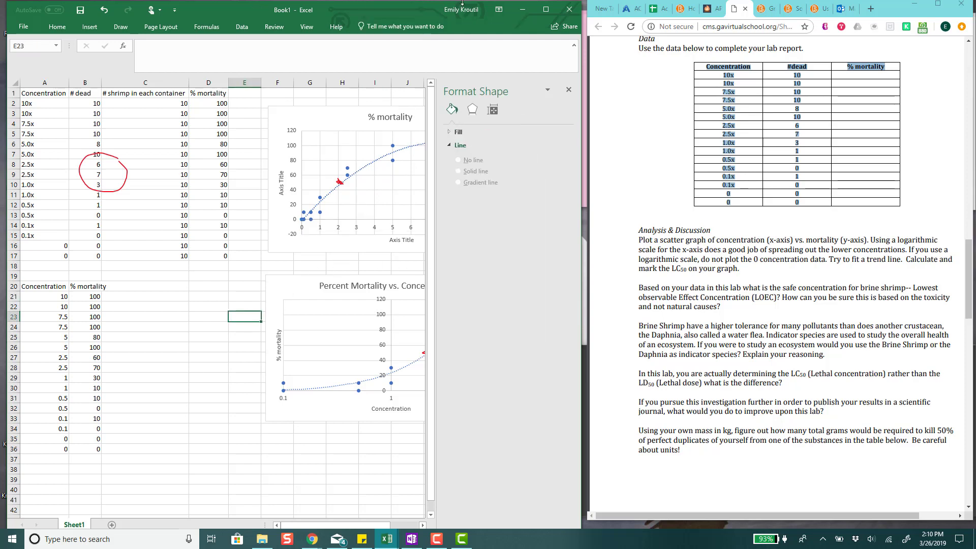
{"action": "left_click", "coordinate": [569, 89]}
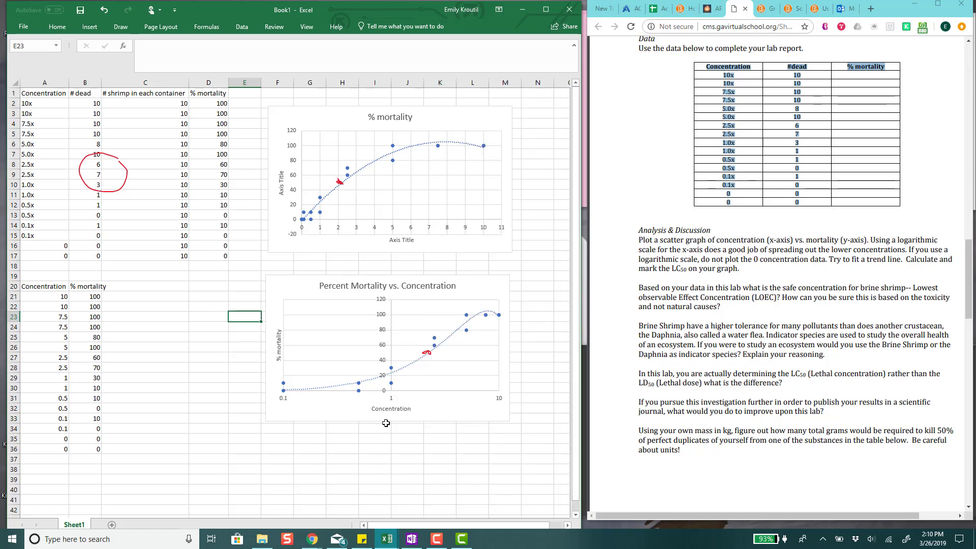
- Review the lower chart's log axis major unit and base, leaving it at 10 over 0.1 to 10
{"action": "double_click", "coordinate": [393, 399]}
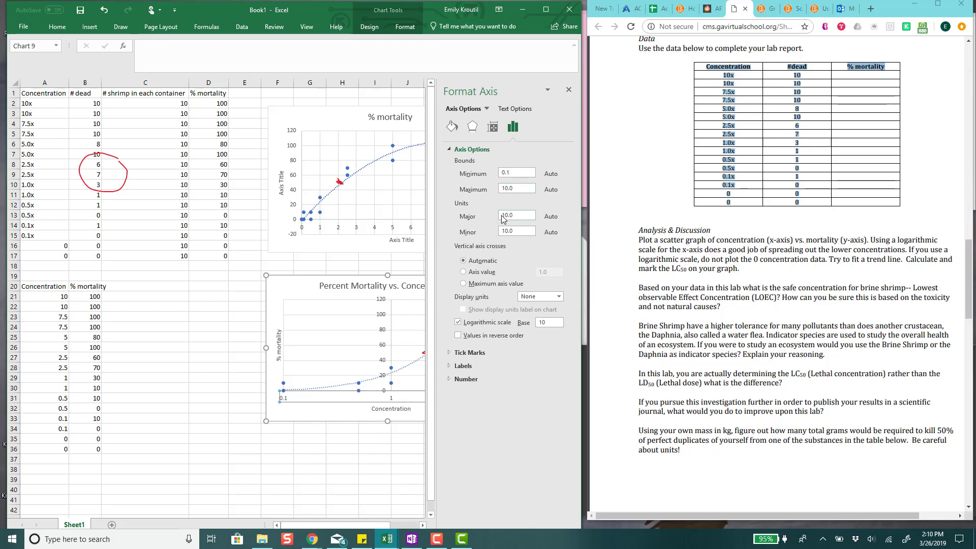
{"action": "left_click", "coordinate": [508, 214]}
{"action": "key", "text": "BackSpace"}
{"action": "left_click", "coordinate": [561, 321]}
{"action": "left_click", "coordinate": [568, 90]}
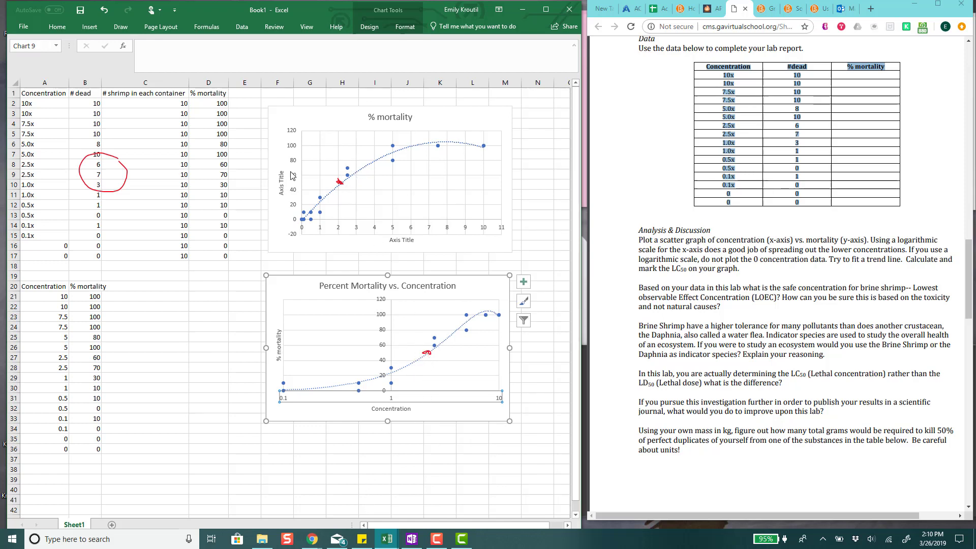
- With the red pen, ink a stroke above the upper chart and mark its title and both axis titles
{"action": "left_click", "coordinate": [120, 26]}
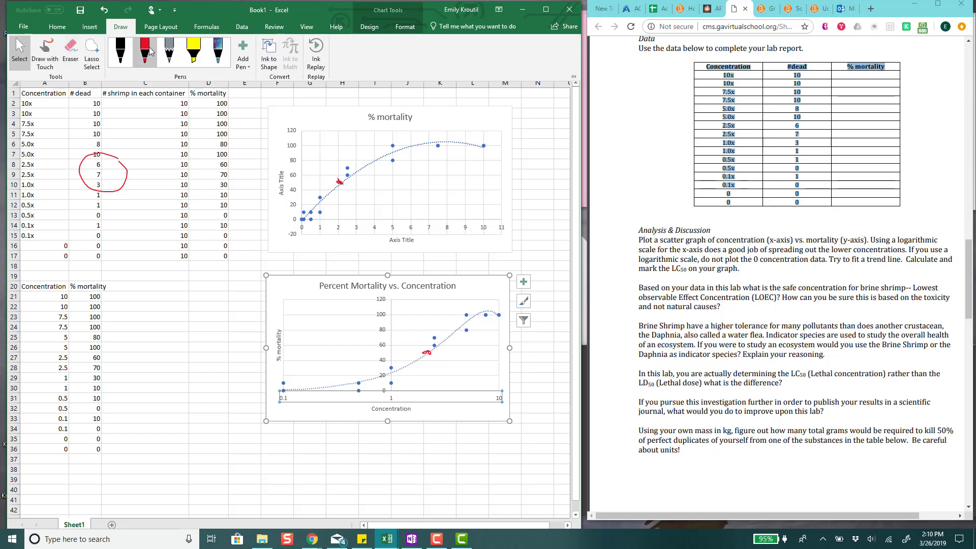
{"action": "left_click", "coordinate": [150, 48]}
{"action": "mouse_move", "coordinate": [496, 106]}
{"action": "left_mouse_down"}
{"action": "mouse_move", "coordinate": [275, 126]}
{"action": "mouse_move", "coordinate": [351, 277]}
{"action": "mouse_move", "coordinate": [503, 159]}
{"action": "mouse_move", "coordinate": [473, 94]}
{"action": "left_mouse_up"}
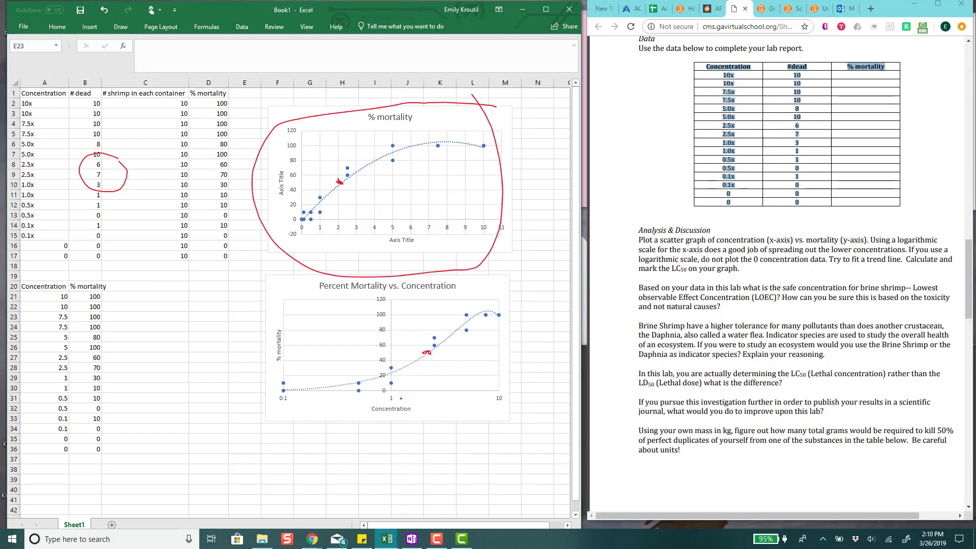
{"action": "left_click_drag", "start_coordinate": [386, 246], "coordinate": [430, 238]}
{"action": "left_click_drag", "start_coordinate": [287, 165], "coordinate": [290, 214]}
{"action": "left_click_drag", "start_coordinate": [347, 130], "coordinate": [422, 131]}
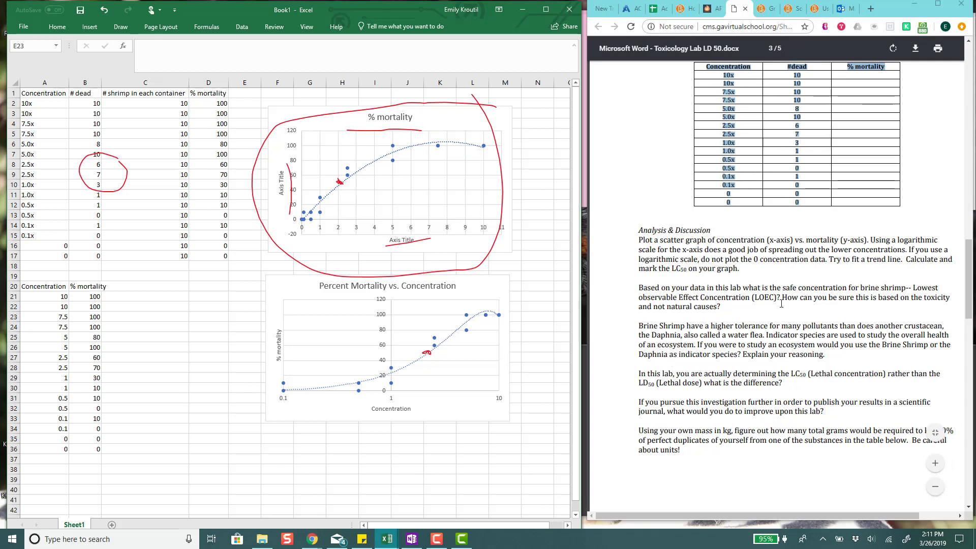
{"action": "scroll", "coordinate": [781, 303], "scroll_direction": "down", "scroll_amount": 1}
{"action": "scroll", "coordinate": [781, 303], "scroll_direction": "down", "scroll_amount": 2}
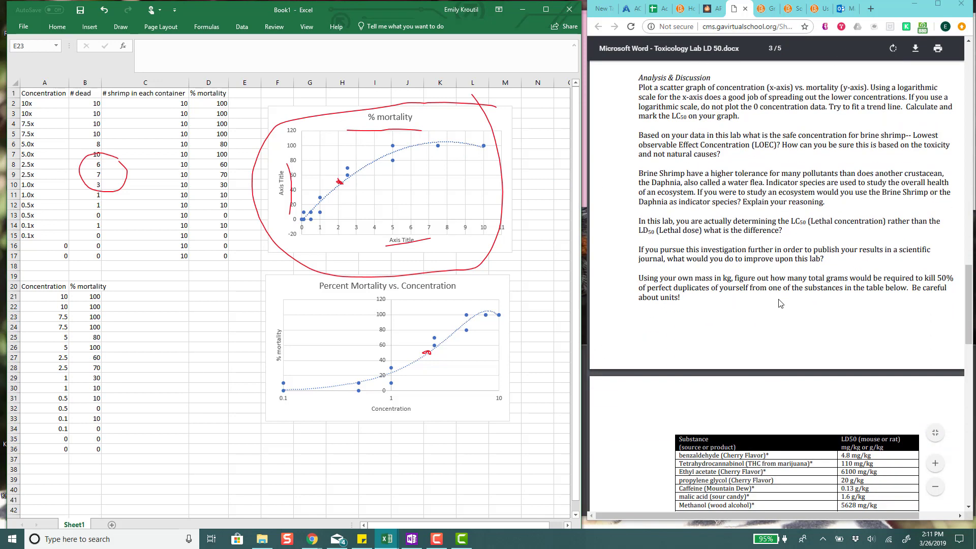
{"action": "scroll", "coordinate": [781, 303], "scroll_direction": "down", "scroll_amount": 3}
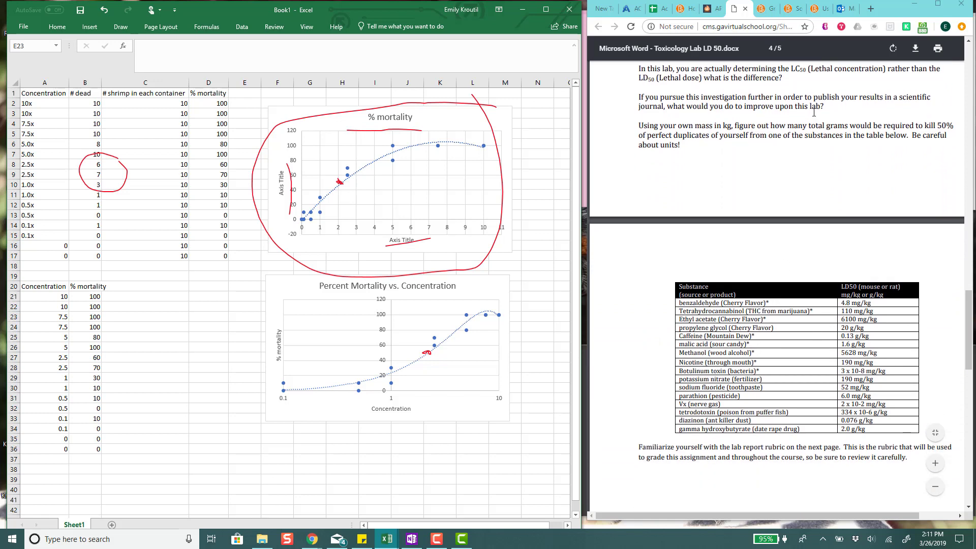
{"action": "left_click", "coordinate": [676, 136]}
{"action": "triple_click", "coordinate": [640, 125]}
{"action": "left_click", "coordinate": [641, 125]}
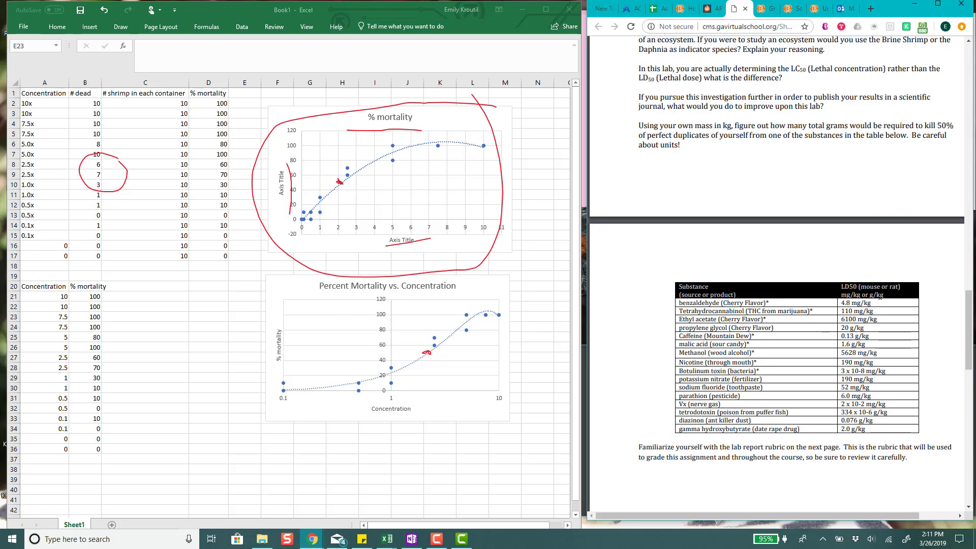
{"action": "scroll", "coordinate": [812, 257], "scroll_direction": "down", "scroll_amount": 10}
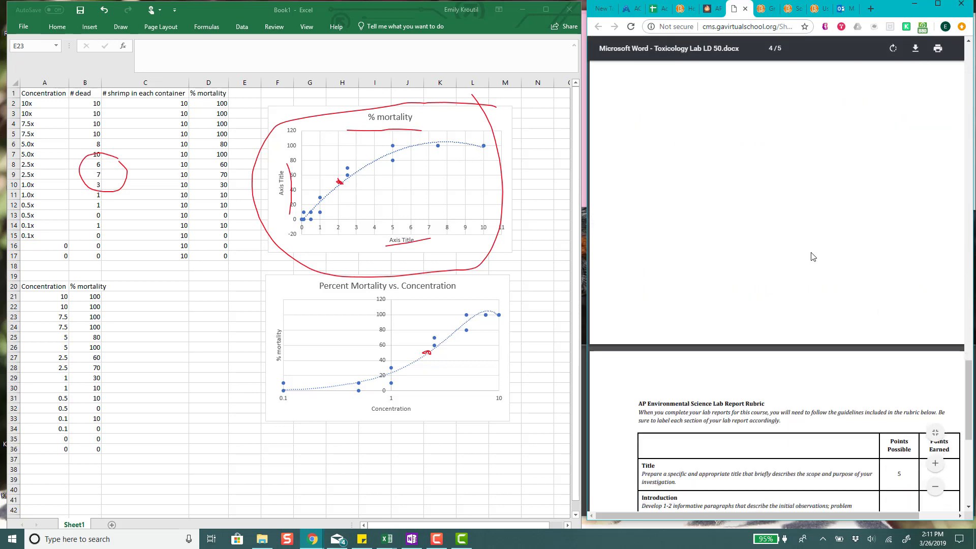
{"action": "scroll", "coordinate": [813, 257], "scroll_direction": "down", "scroll_amount": 8}
{"action": "scroll", "coordinate": [839, 237], "scroll_direction": "up", "scroll_amount": 6}
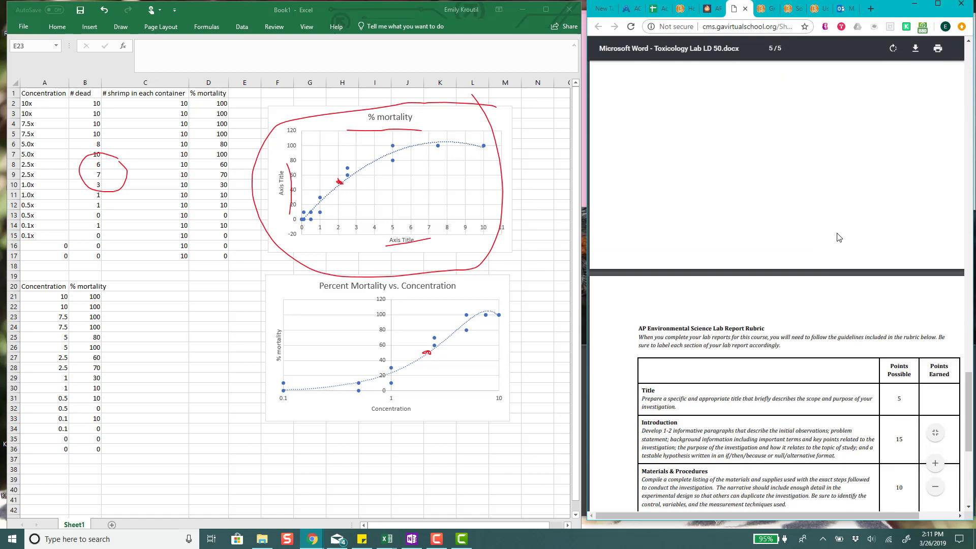
{"action": "scroll", "coordinate": [838, 238], "scroll_direction": "up", "scroll_amount": 15}
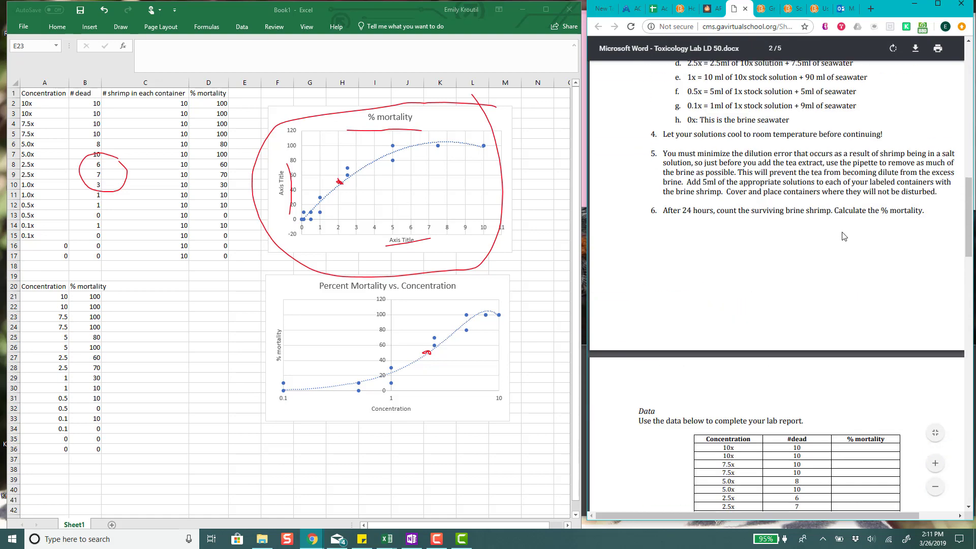
{"action": "scroll", "coordinate": [844, 237], "scroll_direction": "up", "scroll_amount": 4}
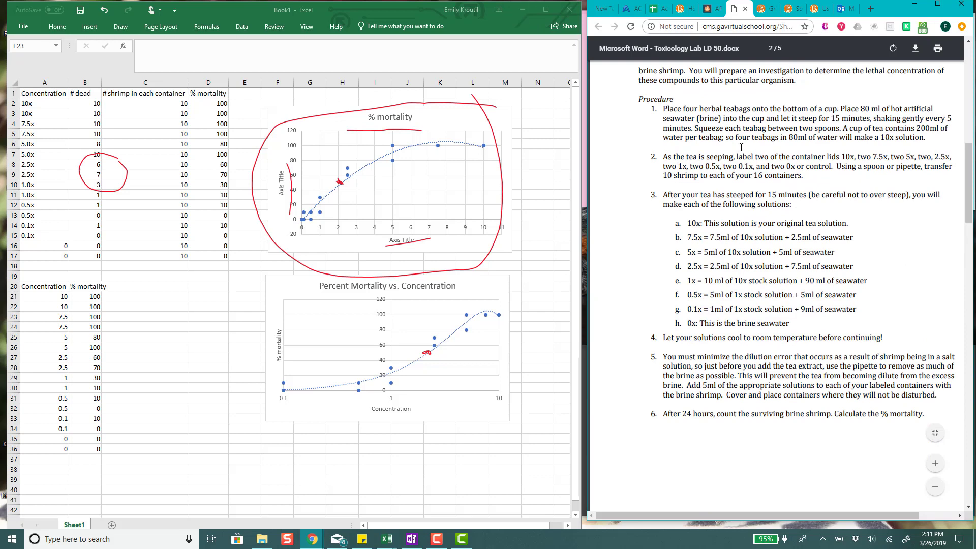
{"action": "scroll", "coordinate": [741, 147], "scroll_direction": "down", "scroll_amount": 9}
{"action": "scroll", "coordinate": [741, 148], "scroll_direction": "down", "scroll_amount": 6}
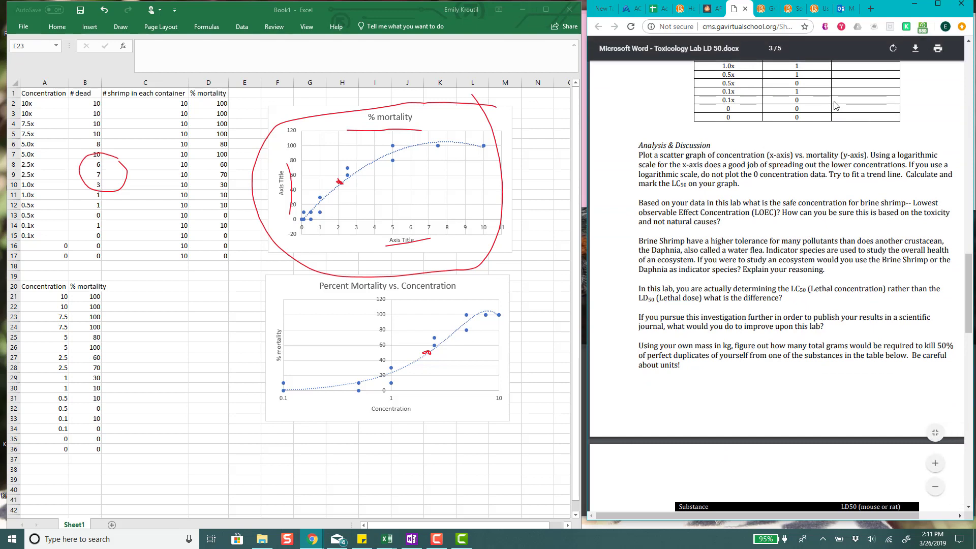
{"action": "scroll", "coordinate": [833, 105], "scroll_direction": "up", "scroll_amount": 5}
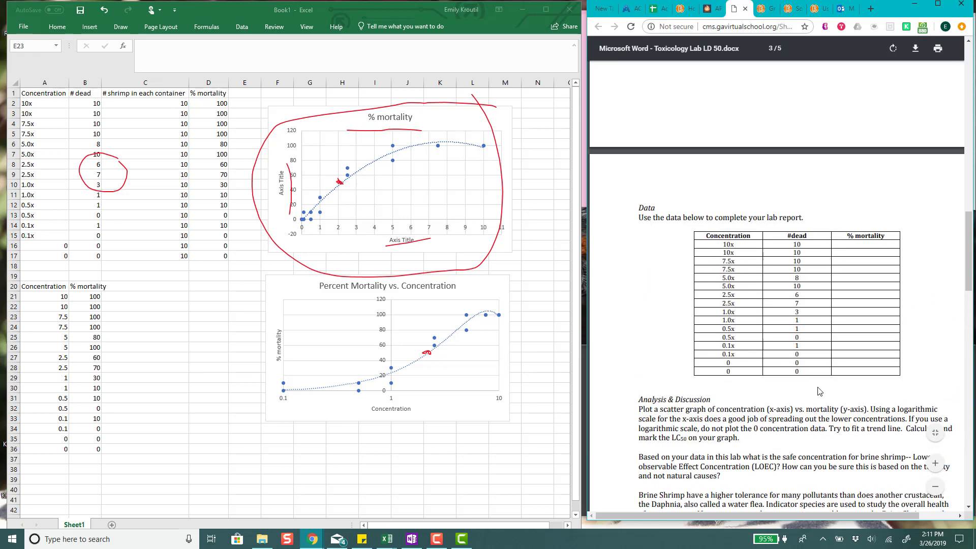
{"action": "scroll", "coordinate": [818, 390], "scroll_direction": "down", "scroll_amount": 4}
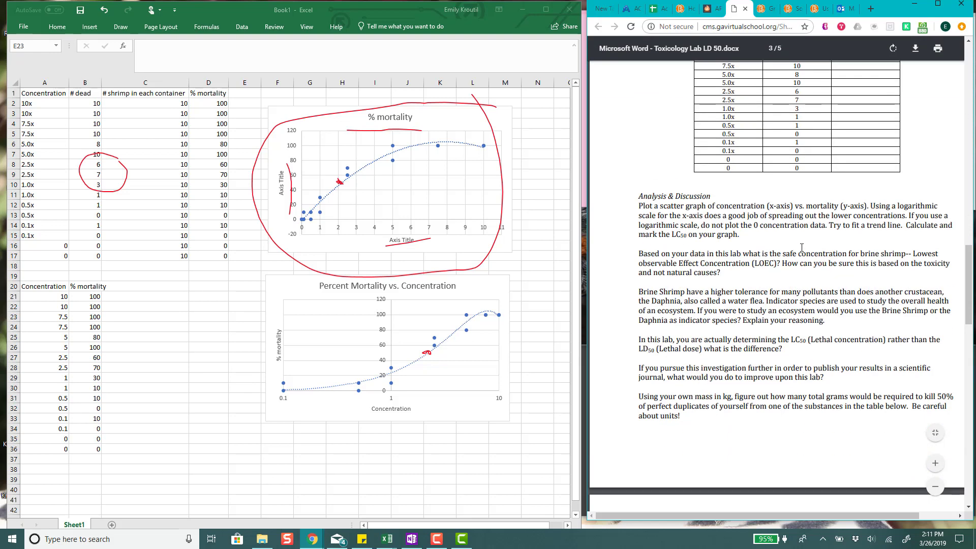
- Highlight the Smore tip on the grams that kill 50% of your duplicates, then go back to the handout
{"action": "left_click", "coordinate": [523, 12]}
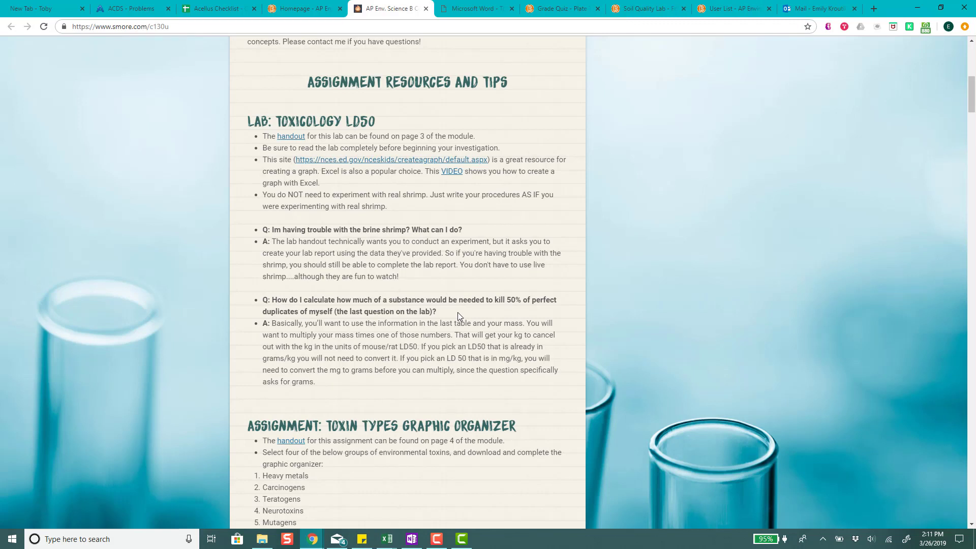
{"action": "left_click_drag", "start_coordinate": [316, 382], "coordinate": [259, 300]}
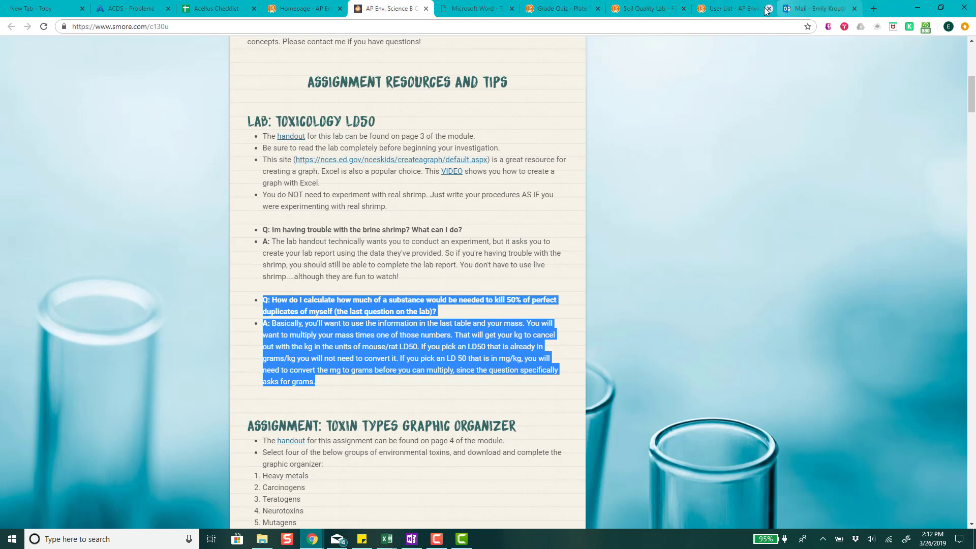
{"action": "left_click", "coordinate": [457, 9]}
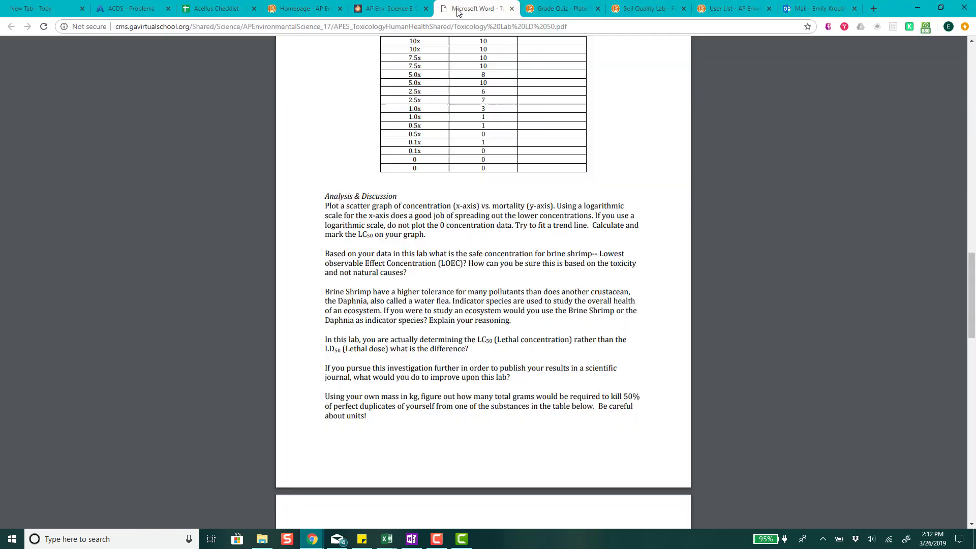
- Restore the browser to half the screen and bring the Book1 chart workbook beside it
{"action": "left_click", "coordinate": [941, 7]}
{"action": "mouse_move", "coordinate": [387, 538]}
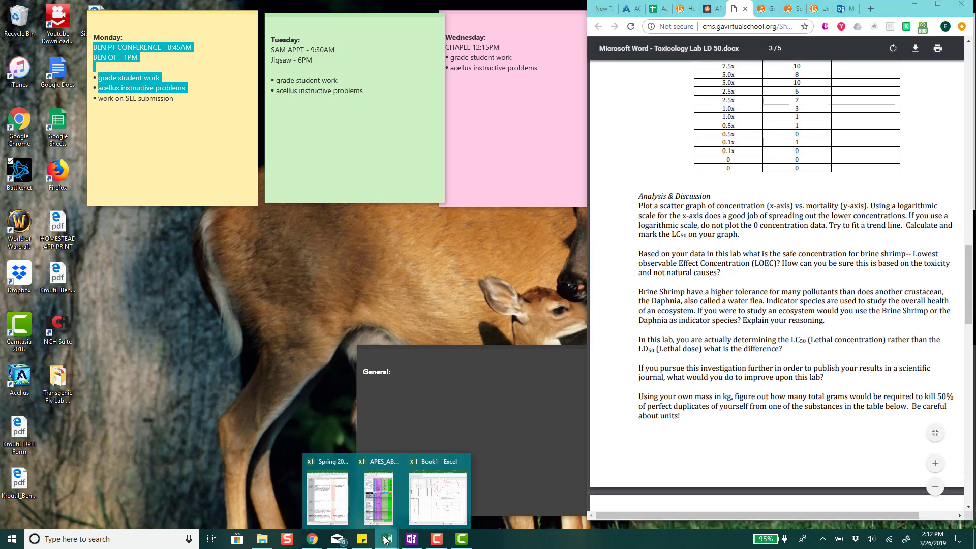
{"action": "left_click", "coordinate": [439, 492]}
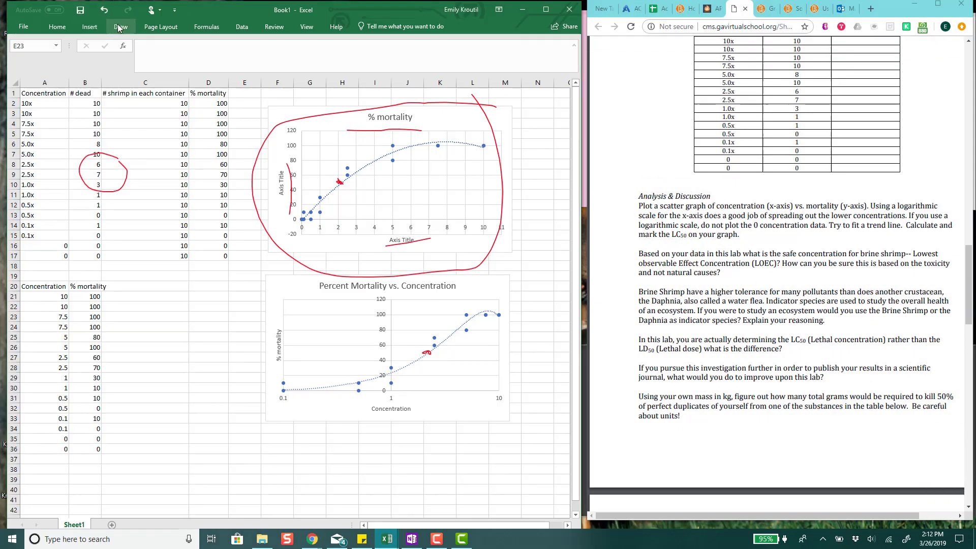
- Select the red pen and scroll the handout to the LD50 substance table
{"action": "left_click", "coordinate": [117, 23]}
{"action": "left_click", "coordinate": [152, 55]}
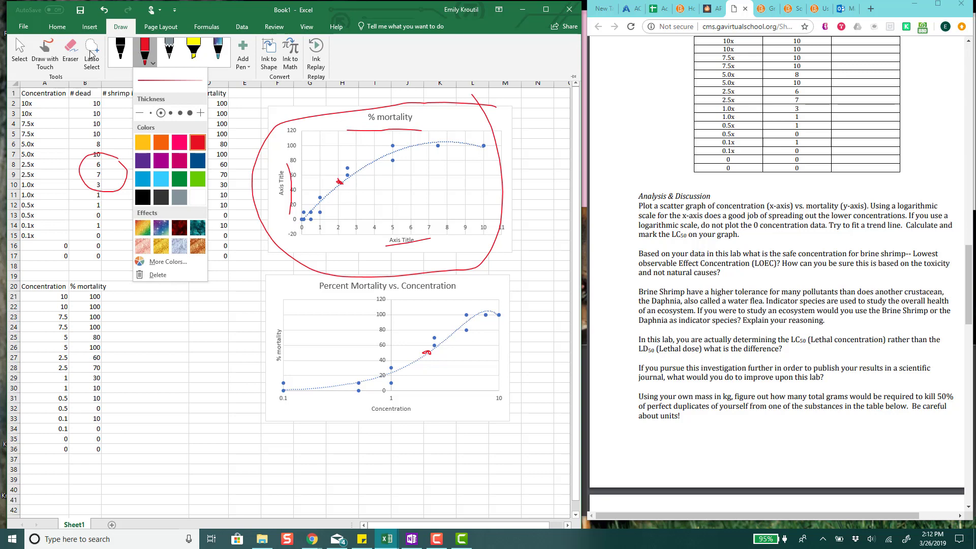
{"action": "left_click", "coordinate": [49, 57]}
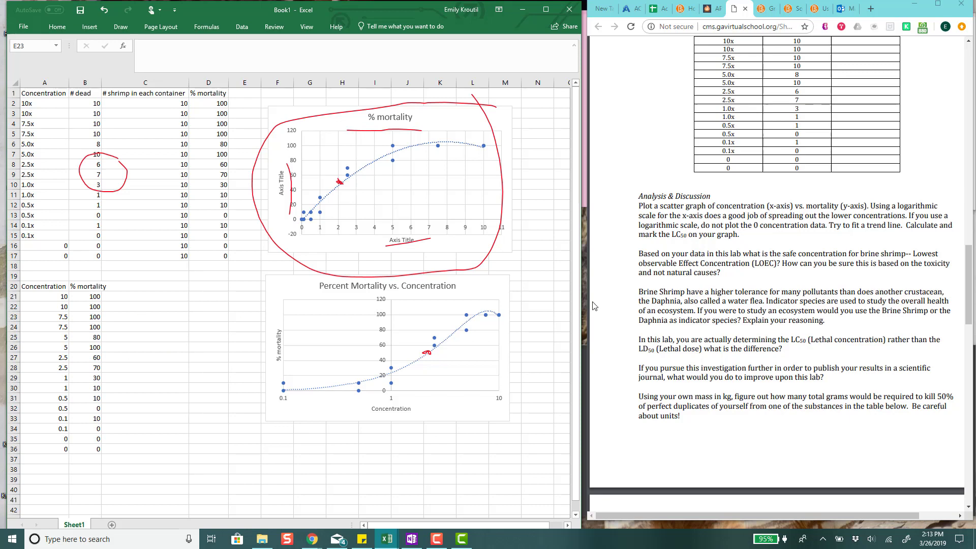
{"action": "scroll", "coordinate": [667, 289], "scroll_direction": "down", "scroll_amount": 1}
{"action": "scroll", "coordinate": [667, 290], "scroll_direction": "down", "scroll_amount": 7}
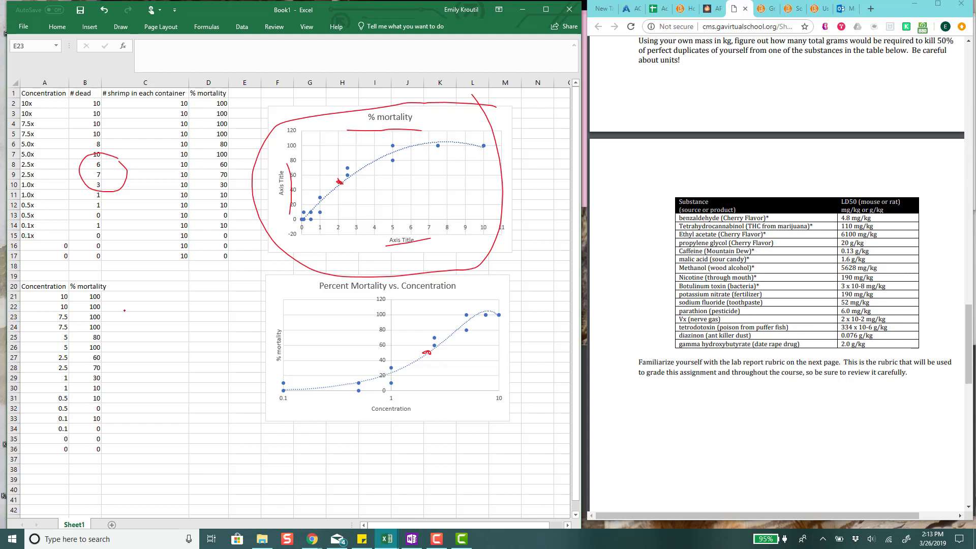
- Handwrite 1.6 g/kg × 68 kg in red ink with fraction lines
{"action": "mouse_move", "coordinate": [125, 311]}
{"action": "left_mouse_down"}
{"action": "mouse_move", "coordinate": [124, 331]}
{"action": "mouse_move", "coordinate": [155, 335]}
{"action": "mouse_move", "coordinate": [148, 344]}
{"action": "mouse_move", "coordinate": [164, 339]}
{"action": "left_mouse_up"}
{"action": "mouse_move", "coordinate": [161, 300]}
{"action": "left_mouse_down"}
{"action": "mouse_move", "coordinate": [158, 375]}
{"action": "mouse_move", "coordinate": [130, 375]}
{"action": "mouse_move", "coordinate": [131, 367]}
{"action": "mouse_move", "coordinate": [145, 376]}
{"action": "mouse_move", "coordinate": [150, 368]}
{"action": "mouse_move", "coordinate": [148, 389]}
{"action": "mouse_move", "coordinate": [141, 385]}
{"action": "left_mouse_up"}
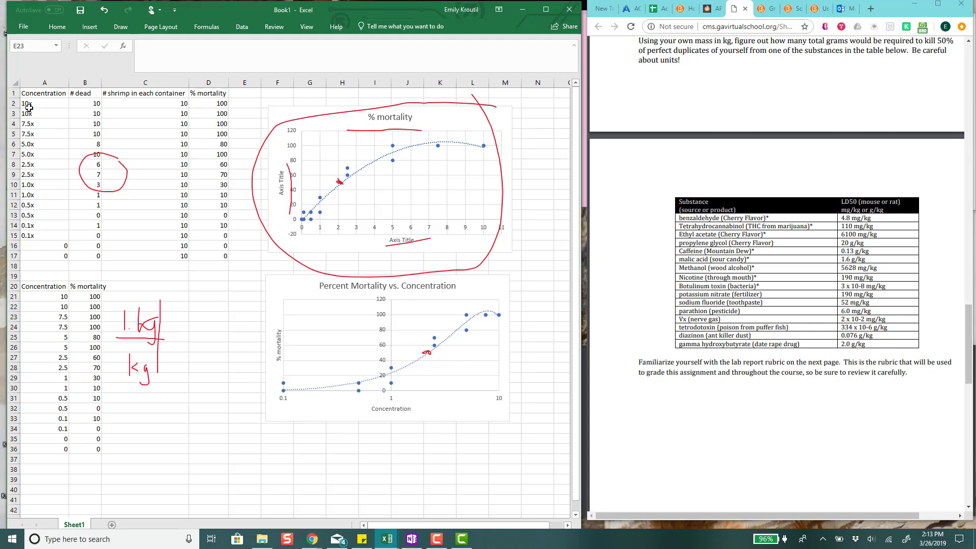
{"action": "left_click", "coordinate": [120, 27]}
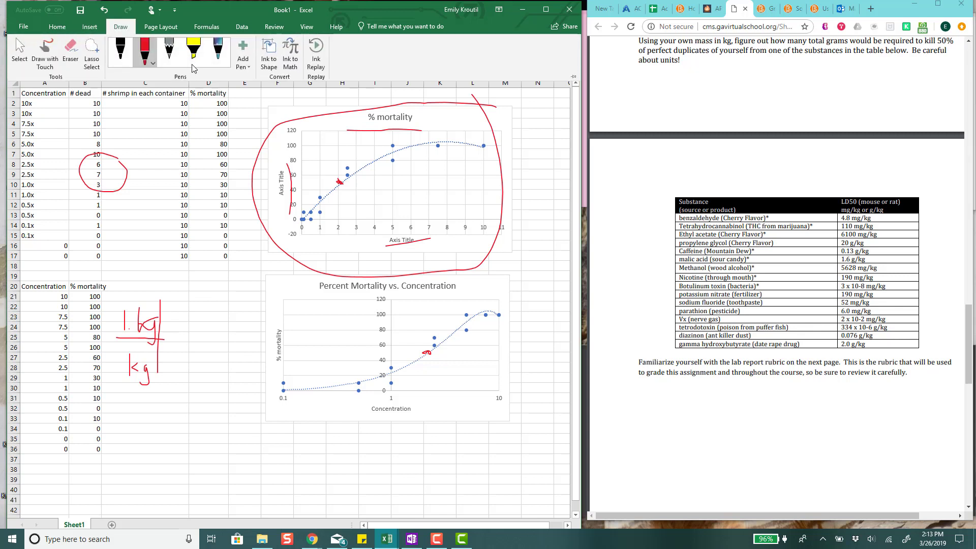
{"action": "left_click", "coordinate": [170, 303]}
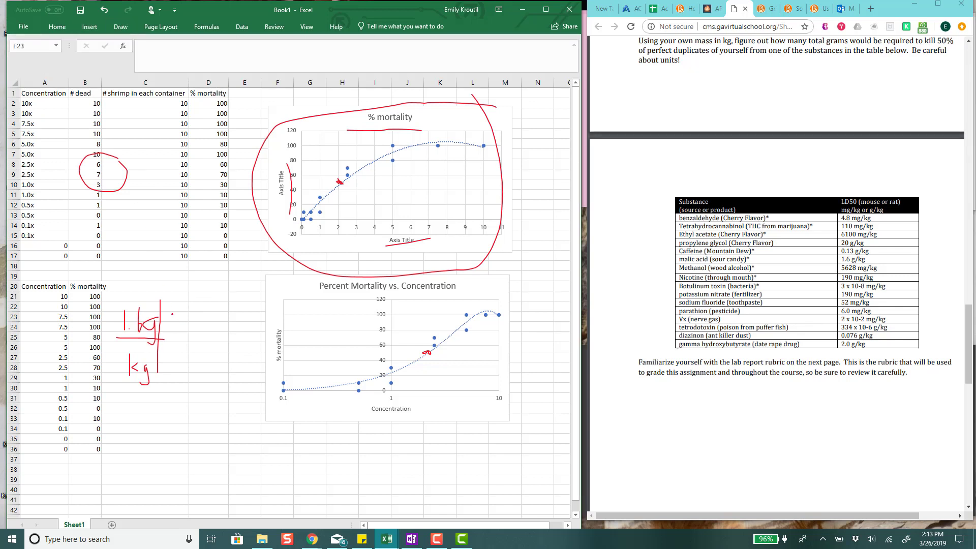
{"action": "mouse_move", "coordinate": [175, 309]}
{"action": "left_mouse_down"}
{"action": "mouse_move", "coordinate": [174, 333]}
{"action": "mouse_move", "coordinate": [190, 317]}
{"action": "mouse_move", "coordinate": [195, 328]}
{"action": "mouse_move", "coordinate": [188, 333]}
{"action": "mouse_move", "coordinate": [194, 318]}
{"action": "mouse_move", "coordinate": [211, 336]}
{"action": "mouse_move", "coordinate": [222, 325]}
{"action": "mouse_move", "coordinate": [219, 342]}
{"action": "left_mouse_up"}
{"action": "mouse_move", "coordinate": [159, 339]}
{"action": "left_mouse_down"}
{"action": "mouse_move", "coordinate": [225, 338]}
{"action": "mouse_move", "coordinate": [201, 337]}
{"action": "left_mouse_up"}
- Cross out the kg units and write = 108.8 g below the calculation
{"action": "left_click_drag", "start_coordinate": [137, 367], "coordinate": [101, 387]}
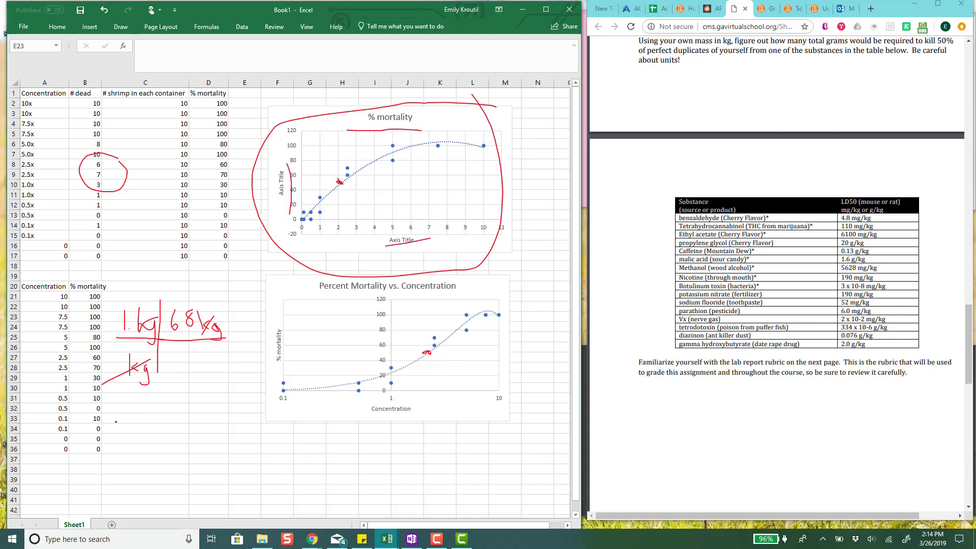
{"action": "mouse_move", "coordinate": [115, 421]}
{"action": "left_mouse_down"}
{"action": "mouse_move", "coordinate": [139, 421]}
{"action": "mouse_move", "coordinate": [138, 434]}
{"action": "left_mouse_up"}
{"action": "left_click", "coordinate": [130, 436]}
{"action": "mouse_move", "coordinate": [163, 408]}
{"action": "left_mouse_down"}
{"action": "mouse_move", "coordinate": [163, 441]}
{"action": "mouse_move", "coordinate": [192, 429]}
{"action": "mouse_move", "coordinate": [183, 416]}
{"action": "mouse_move", "coordinate": [216, 435]}
{"action": "mouse_move", "coordinate": [209, 446]}
{"action": "mouse_move", "coordinate": [219, 421]}
{"action": "mouse_move", "coordinate": [223, 440]}
{"action": "mouse_move", "coordinate": [258, 438]}
{"action": "mouse_move", "coordinate": [255, 459]}
{"action": "mouse_move", "coordinate": [243, 454]}
{"action": "left_mouse_up"}
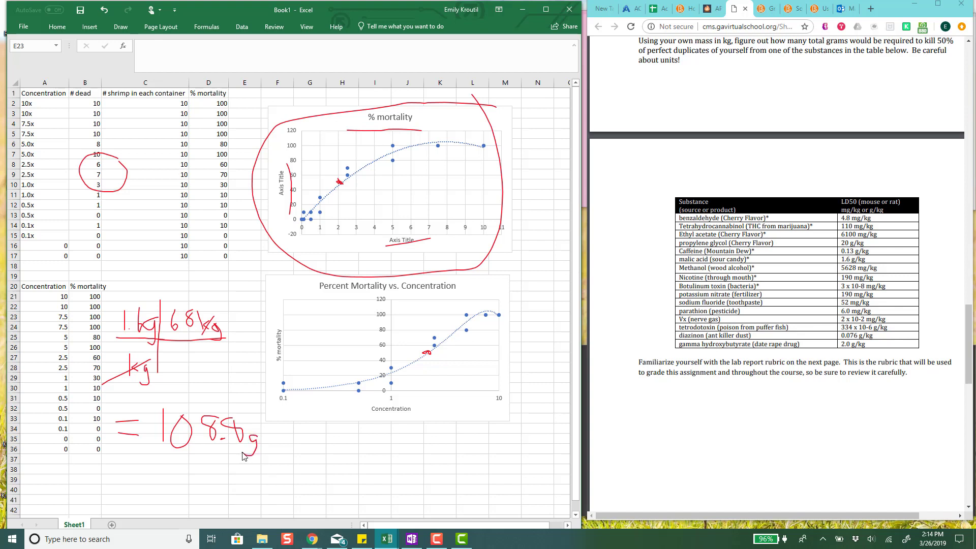
{"action": "mouse_move", "coordinate": [653, 256]}
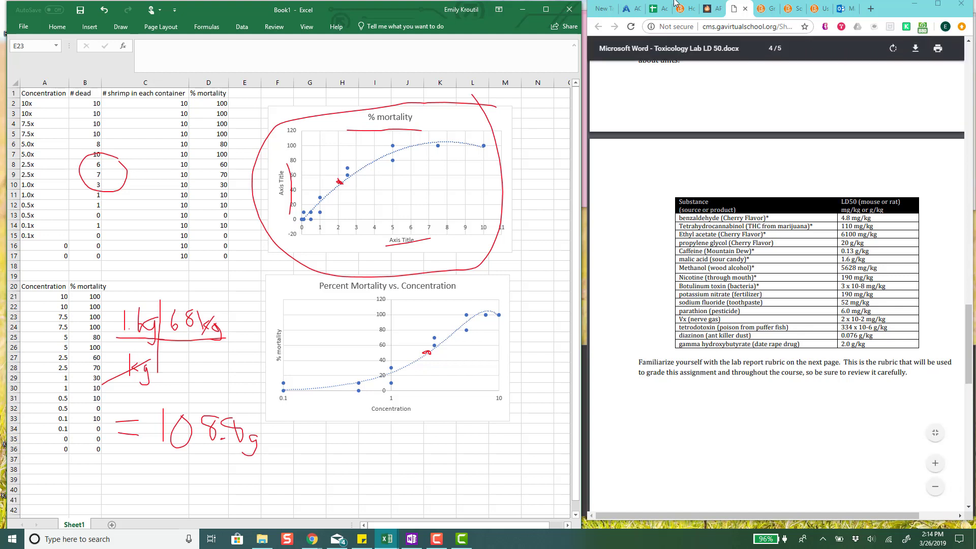
{"action": "left_click", "coordinate": [462, 539]}
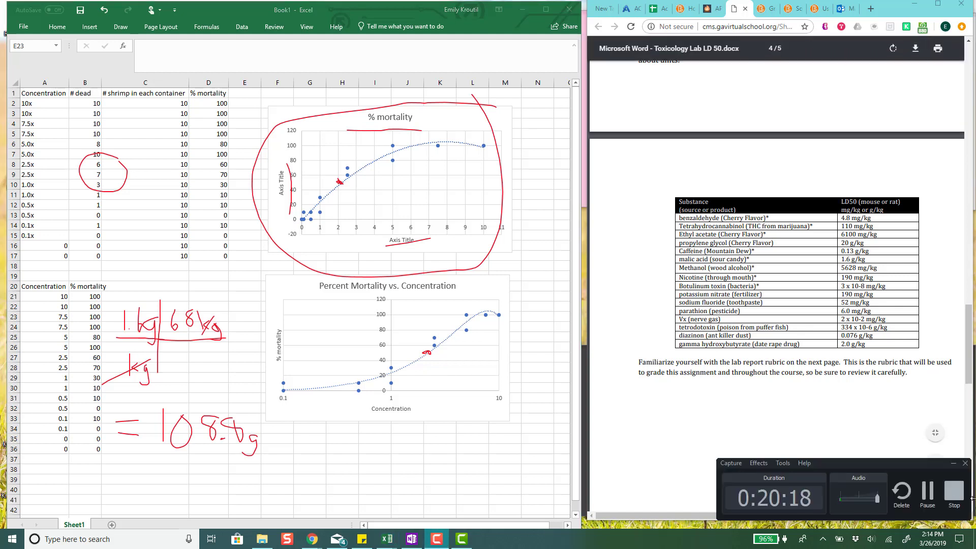